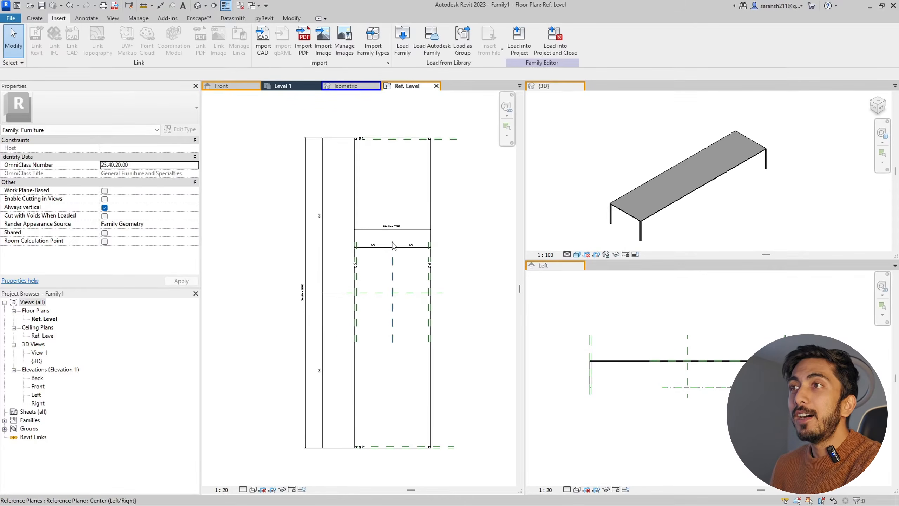
Set the table family's Depth parameter to 1000 mm and apply the change.
{"action": "scroll", "coordinate": [314, 273], "scroll_direction": "up", "scroll_amount": 4}
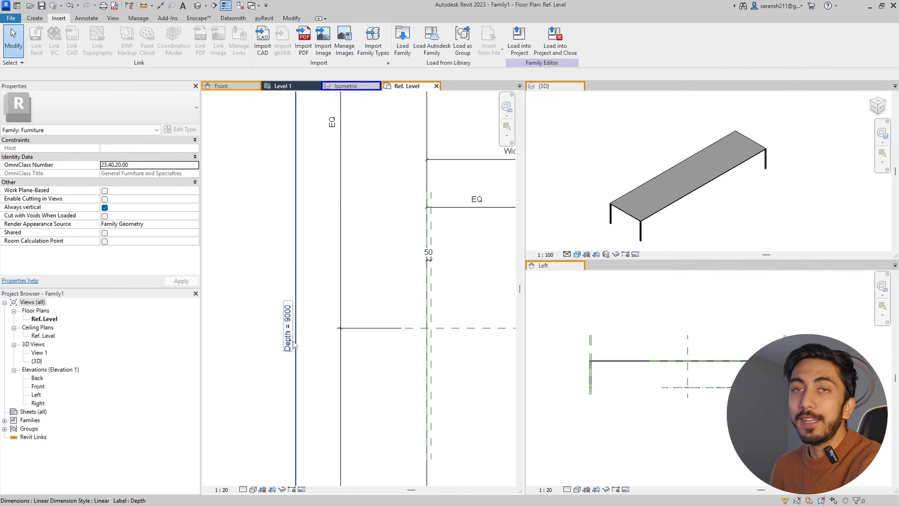
{"action": "scroll", "coordinate": [297, 336], "scroll_direction": "up", "scroll_amount": 4}
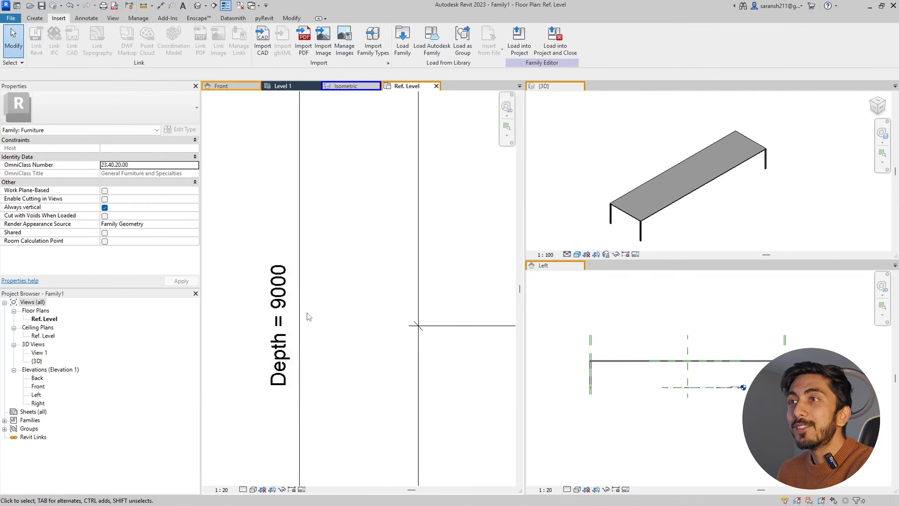
{"action": "scroll", "coordinate": [307, 313], "scroll_direction": "down", "scroll_amount": 6}
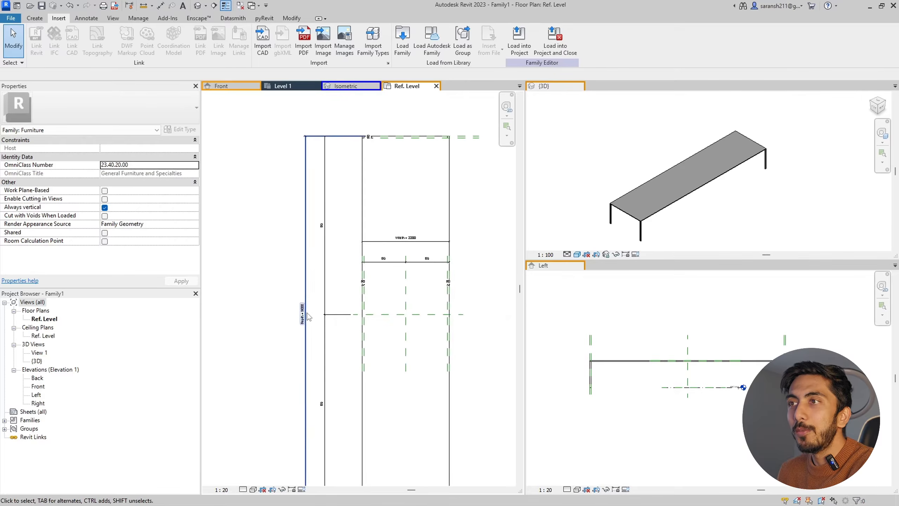
{"action": "scroll", "coordinate": [306, 315], "scroll_direction": "down", "scroll_amount": 3}
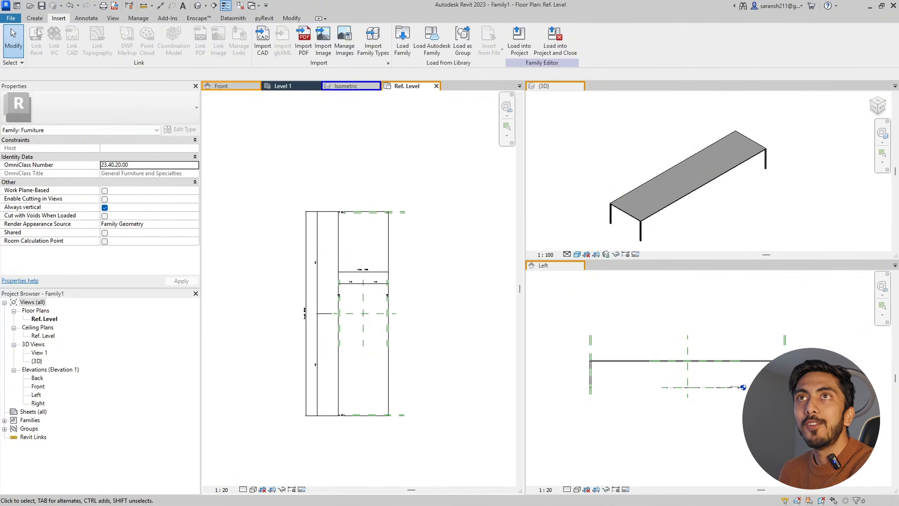
{"action": "left_click", "coordinate": [34, 19]}
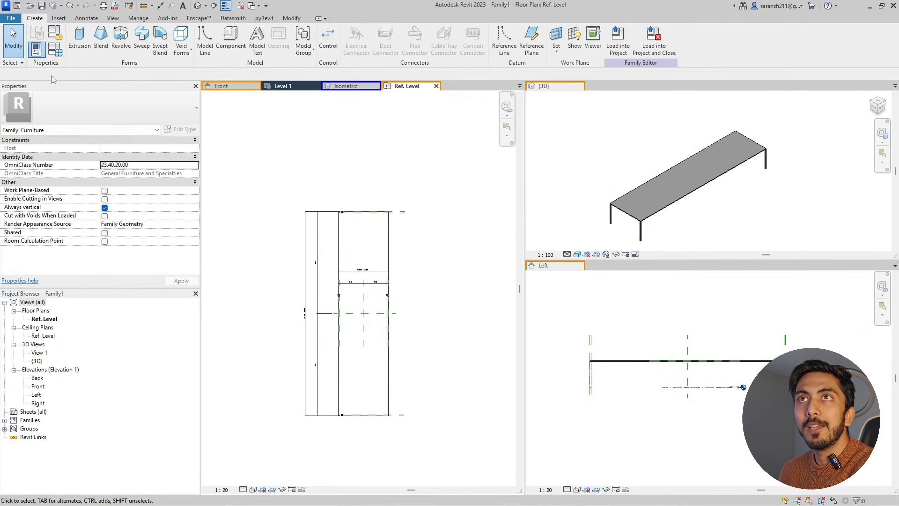
{"action": "left_click", "coordinate": [54, 54]}
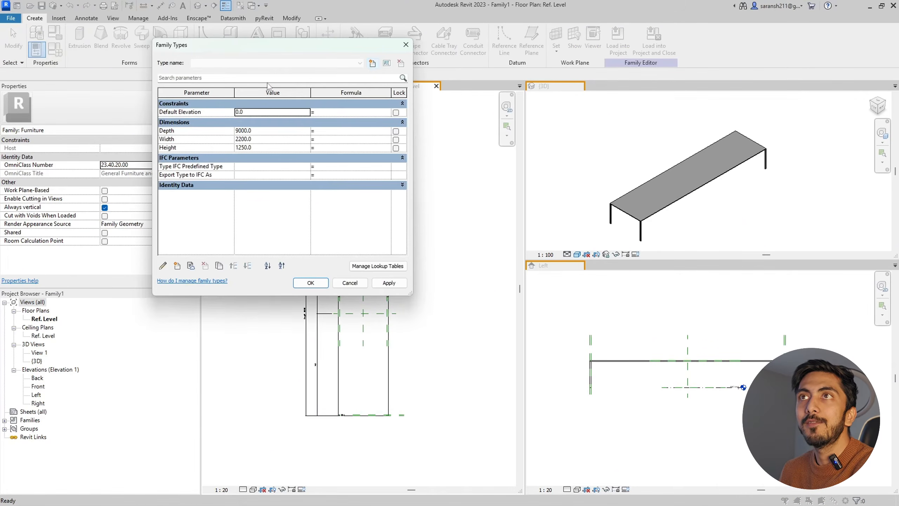
{"action": "left_click", "coordinate": [248, 130]}
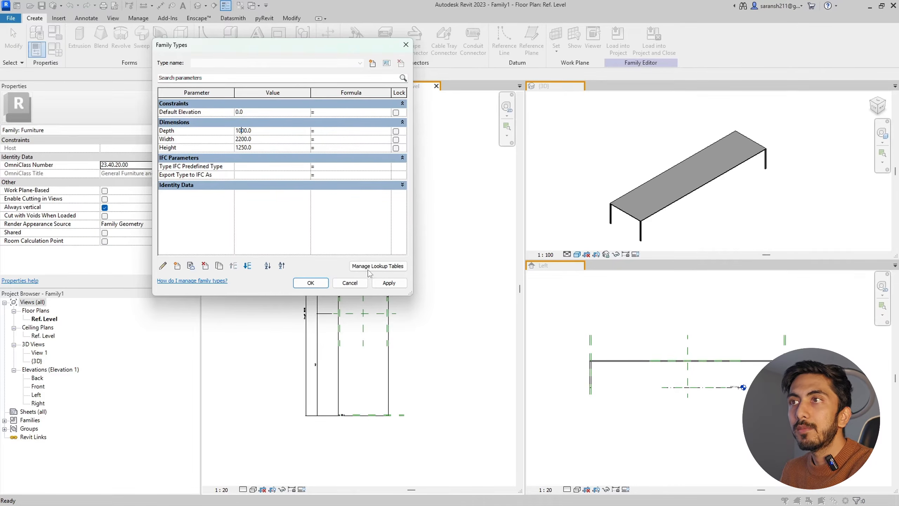
{"action": "left_click", "coordinate": [386, 283]}
{"action": "left_click", "coordinate": [311, 283]}
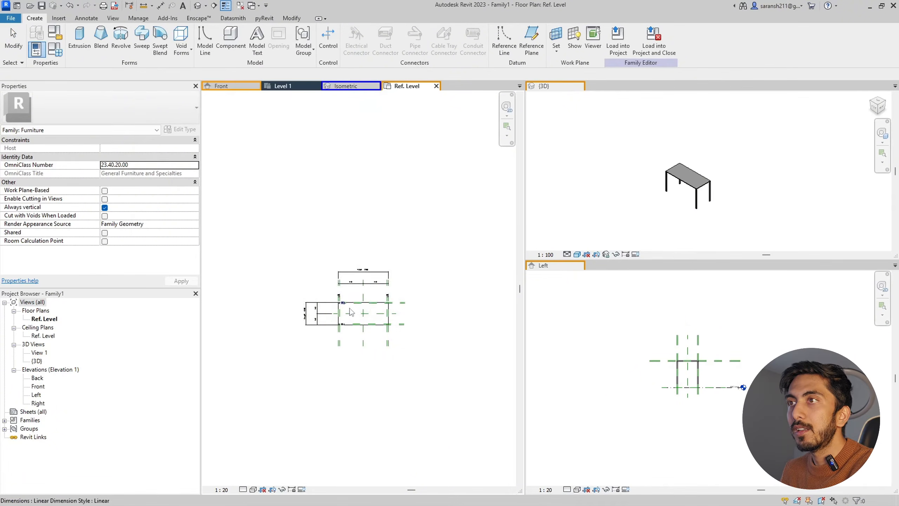
Examine the Width and Depth dimensions in the reference level plan and the table's shape in the left elevation.
{"action": "scroll", "coordinate": [368, 321], "scroll_direction": "up", "scroll_amount": 3}
{"action": "scroll", "coordinate": [310, 223], "scroll_direction": "up", "scroll_amount": 3}
{"action": "scroll", "coordinate": [398, 212], "scroll_direction": "down", "scroll_amount": 5}
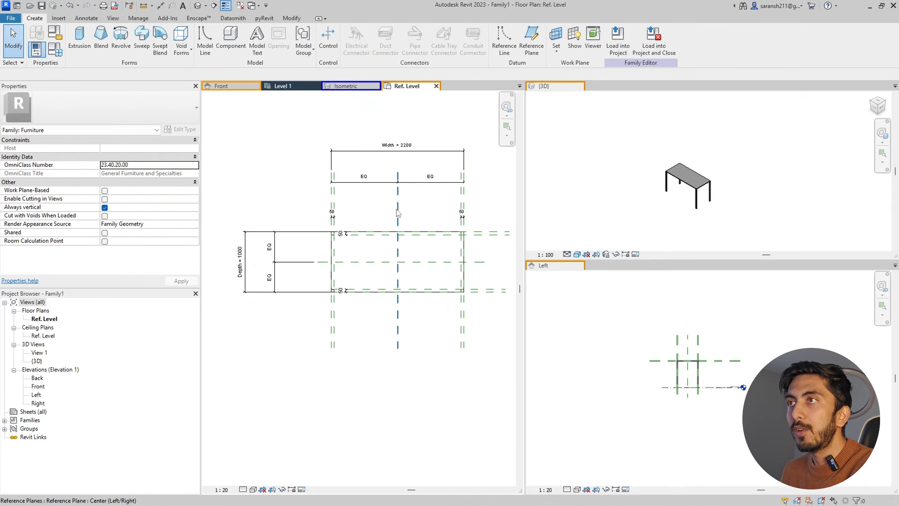
{"action": "scroll", "coordinate": [393, 156], "scroll_direction": "up", "scroll_amount": 2}
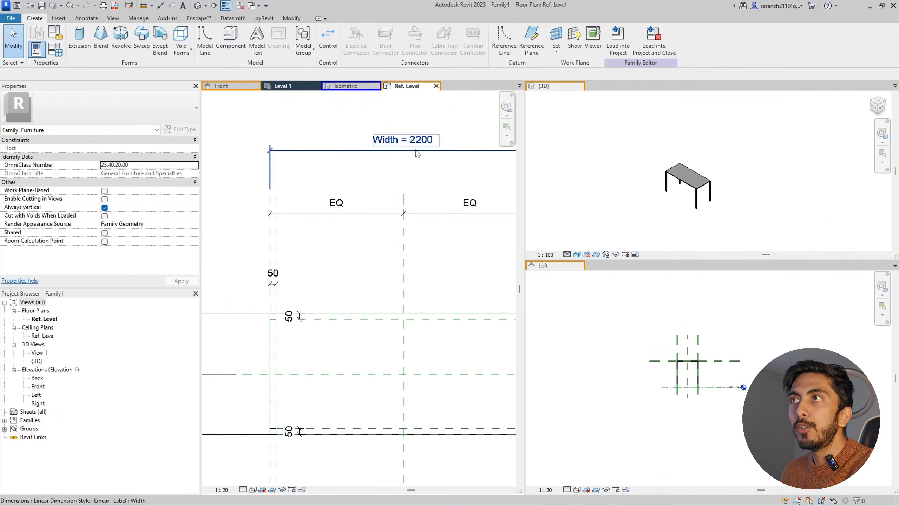
{"action": "scroll", "coordinate": [416, 154], "scroll_direction": "down", "scroll_amount": 2}
{"action": "scroll", "coordinate": [308, 245], "scroll_direction": "up", "scroll_amount": 4}
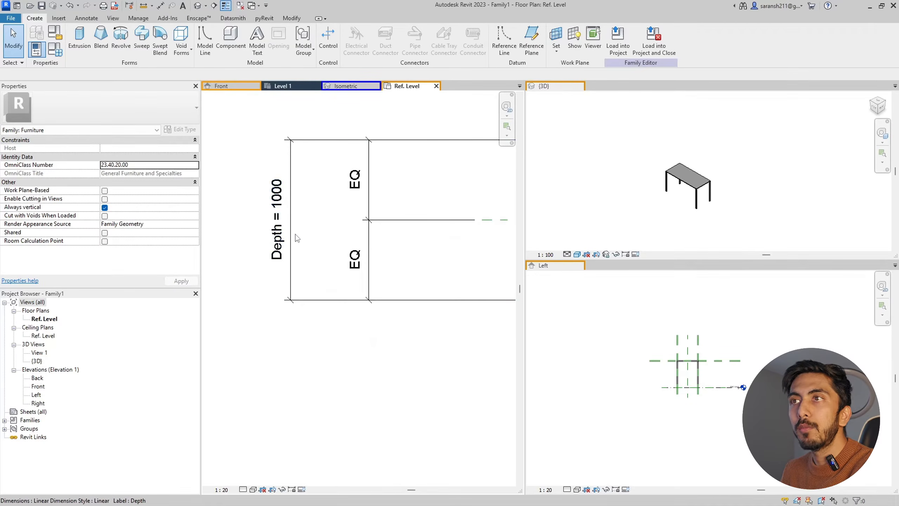
{"action": "scroll", "coordinate": [297, 238], "scroll_direction": "down", "scroll_amount": 2}
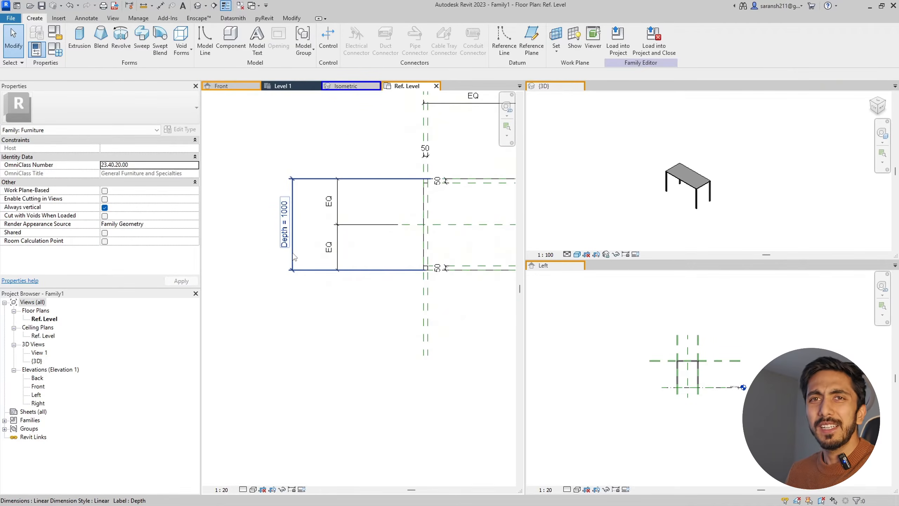
{"action": "scroll", "coordinate": [313, 305], "scroll_direction": "down", "scroll_amount": 1}
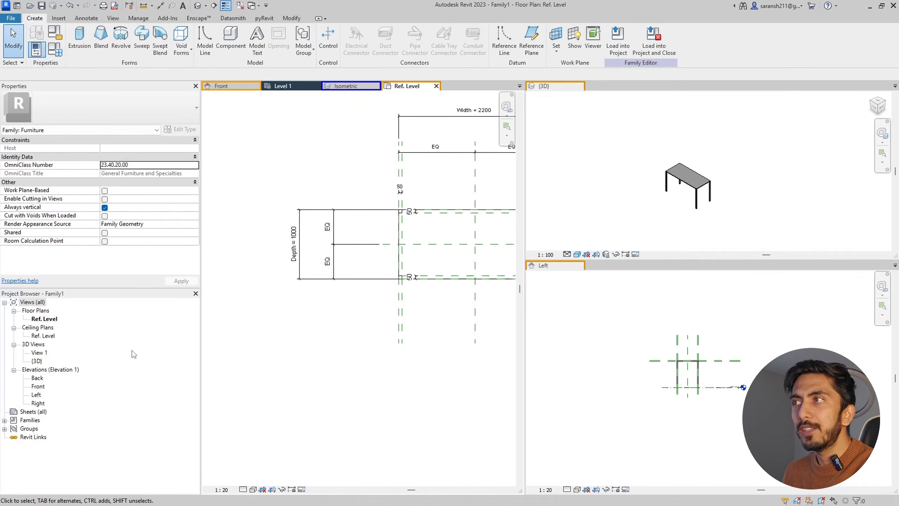
{"action": "scroll", "coordinate": [702, 373], "scroll_direction": "down", "scroll_amount": 1}
{"action": "scroll", "coordinate": [702, 373], "scroll_direction": "up", "scroll_amount": 3}
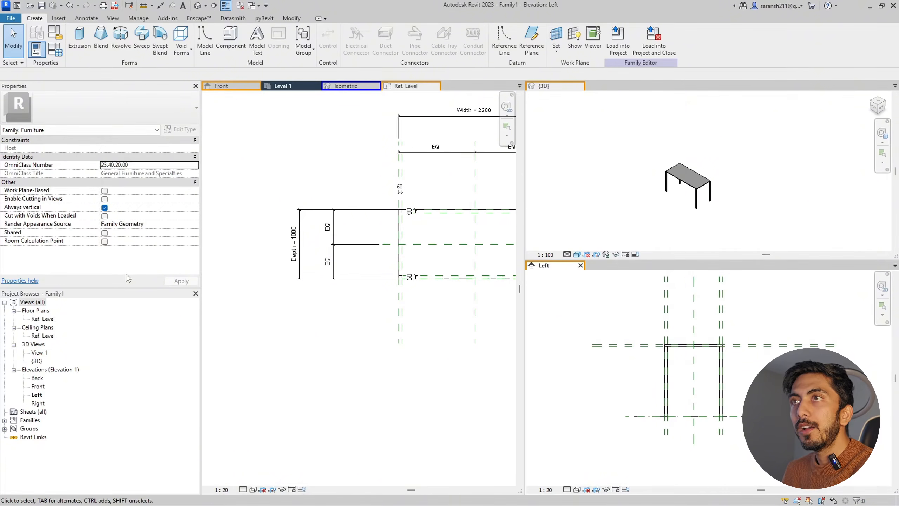
Check the Height dimension in the front elevation and set the Height parameter to 850 mm.
{"action": "left_click", "coordinate": [223, 92]}
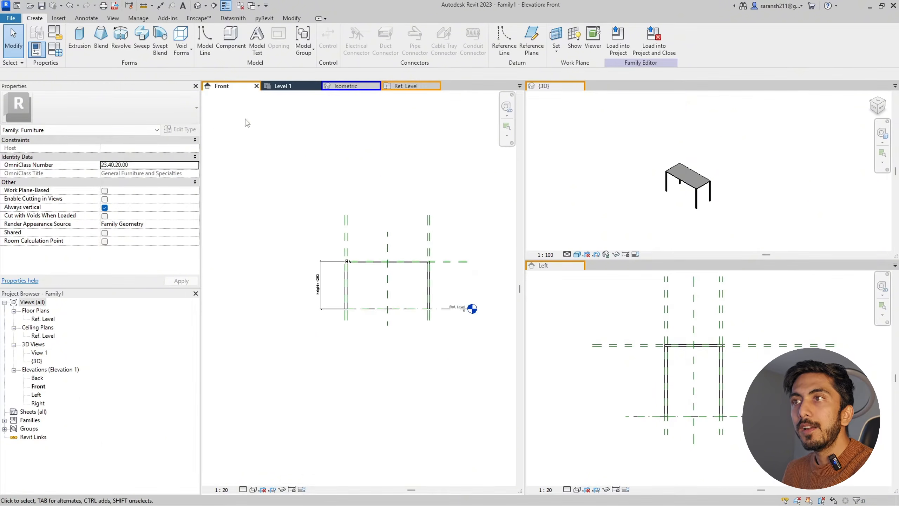
{"action": "scroll", "coordinate": [315, 266], "scroll_direction": "up", "scroll_amount": 3}
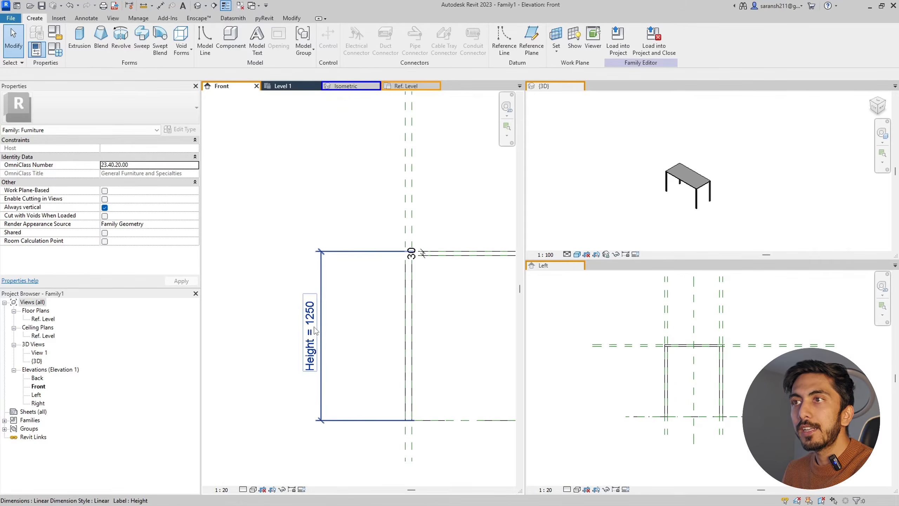
{"action": "left_click", "coordinate": [59, 55]}
{"action": "left_click", "coordinate": [241, 149]}
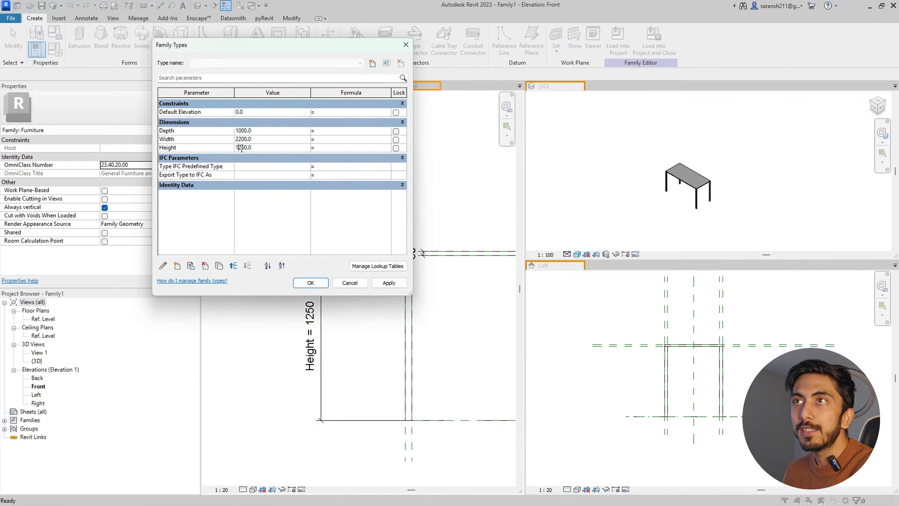
{"action": "left_click_drag", "start_coordinate": [241, 147], "coordinate": [235, 148]}
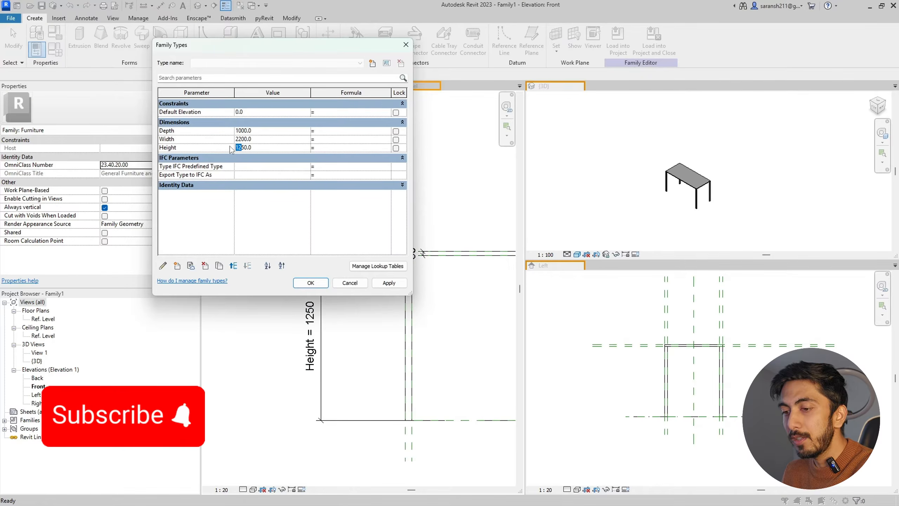
{"action": "type", "text": "8"}
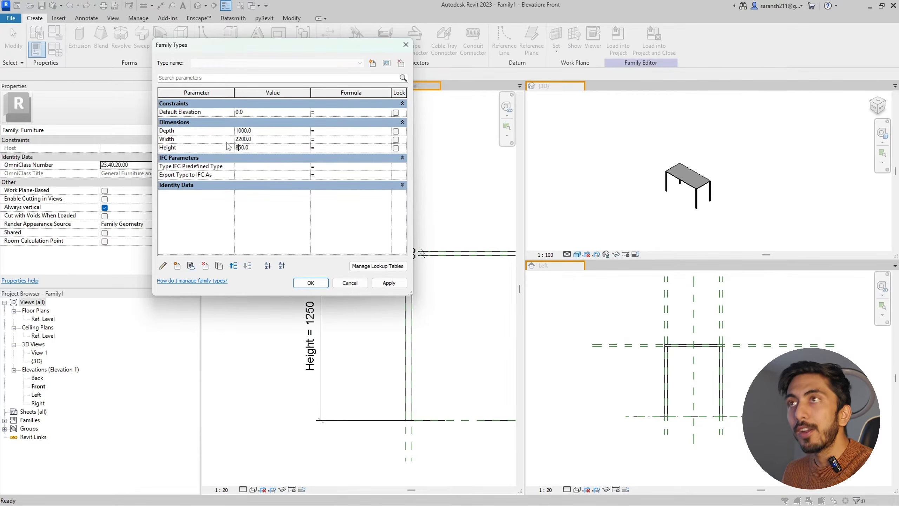
{"action": "left_click", "coordinate": [389, 282]}
{"action": "left_click", "coordinate": [311, 283]}
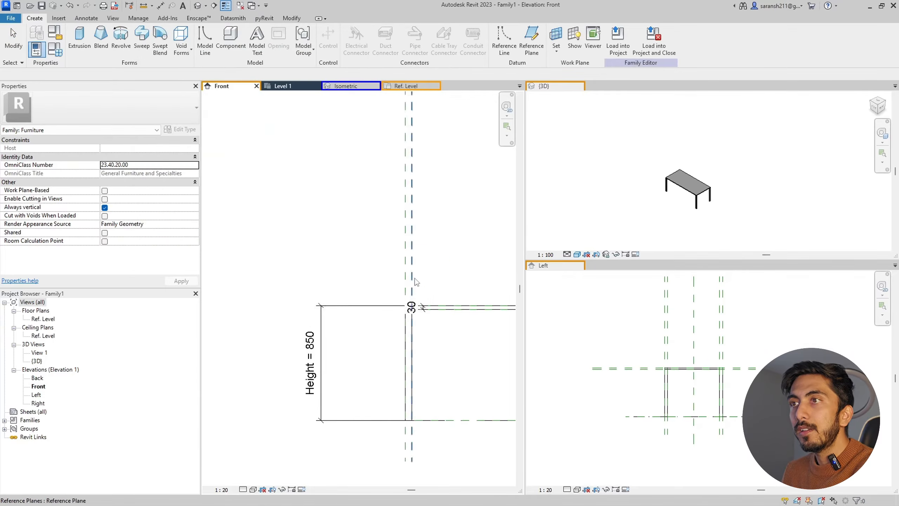
Inspect the resized table in the front elevation and the 3D view, giving the 3D view a slightly taller pane.
{"action": "scroll", "coordinate": [346, 271], "scroll_direction": "down", "scroll_amount": 3}
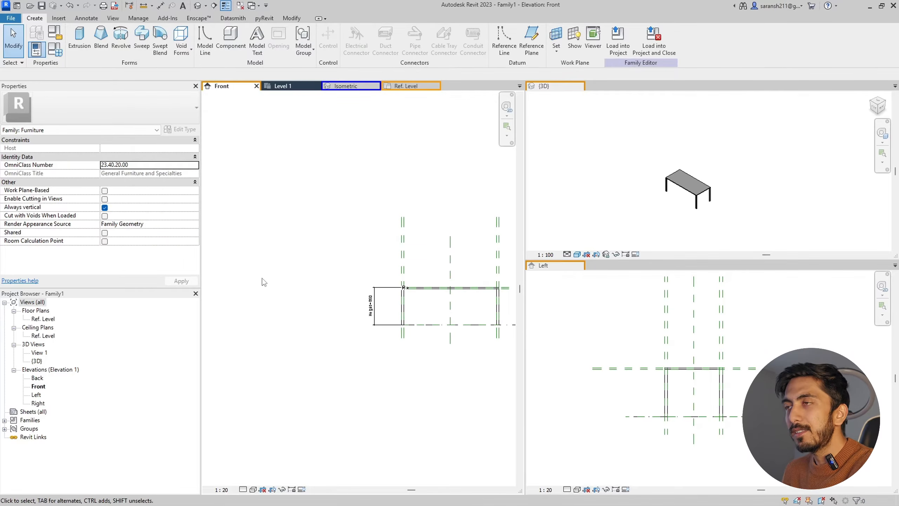
{"action": "scroll", "coordinate": [262, 282], "scroll_direction": "down", "scroll_amount": 2}
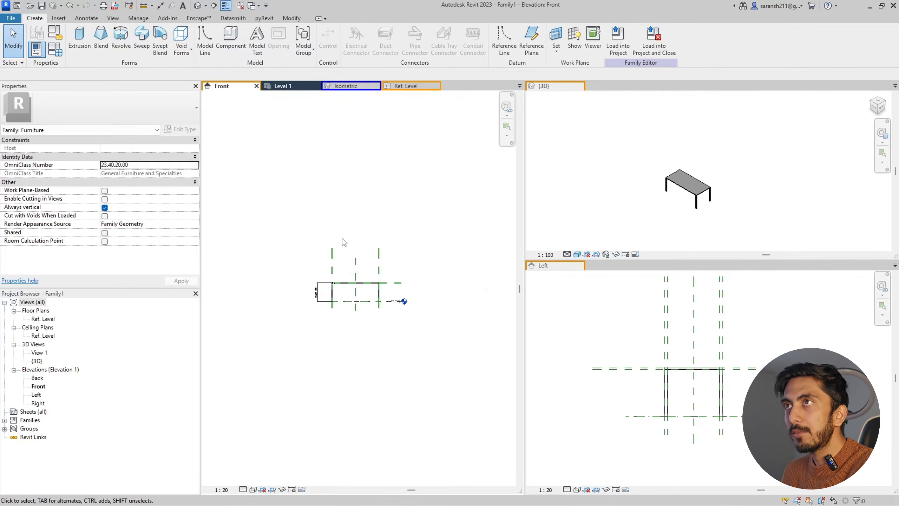
{"action": "scroll", "coordinate": [311, 320], "scroll_direction": "up", "scroll_amount": 4}
{"action": "scroll", "coordinate": [683, 156], "scroll_direction": "up", "scroll_amount": 4}
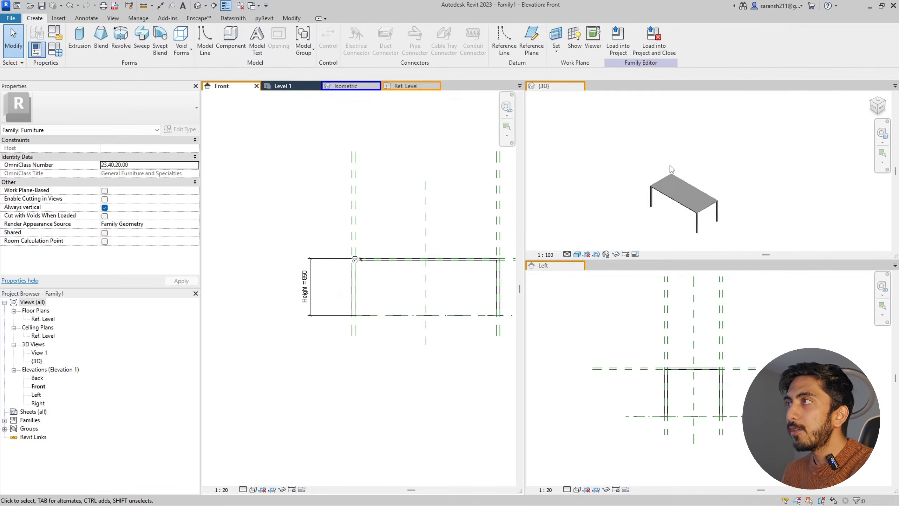
{"action": "scroll", "coordinate": [690, 129], "scroll_direction": "down", "scroll_amount": 3}
{"action": "scroll", "coordinate": [689, 162], "scroll_direction": "up", "scroll_amount": 6}
{"action": "scroll", "coordinate": [705, 139], "scroll_direction": "down", "scroll_amount": 3}
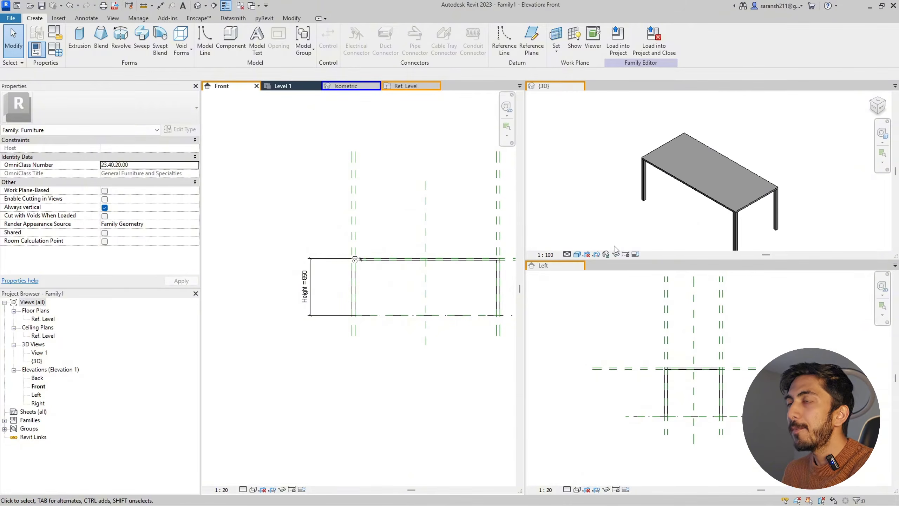
{"action": "left_click_drag", "start_coordinate": [674, 261], "coordinate": [674, 281]}
{"action": "scroll", "coordinate": [494, 301], "scroll_direction": "down", "scroll_amount": 1}
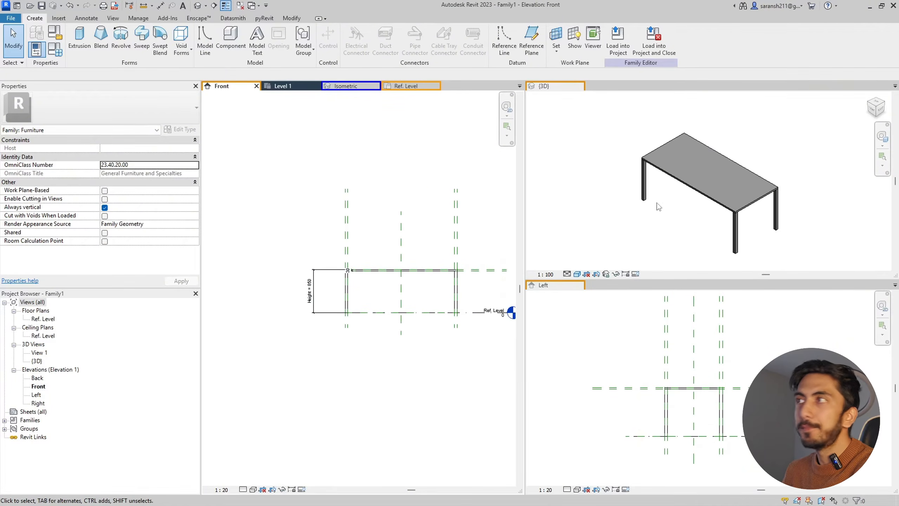
{"action": "scroll", "coordinate": [704, 181], "scroll_direction": "up", "scroll_amount": 3}
{"action": "scroll", "coordinate": [706, 185], "scroll_direction": "down", "scroll_amount": 3}
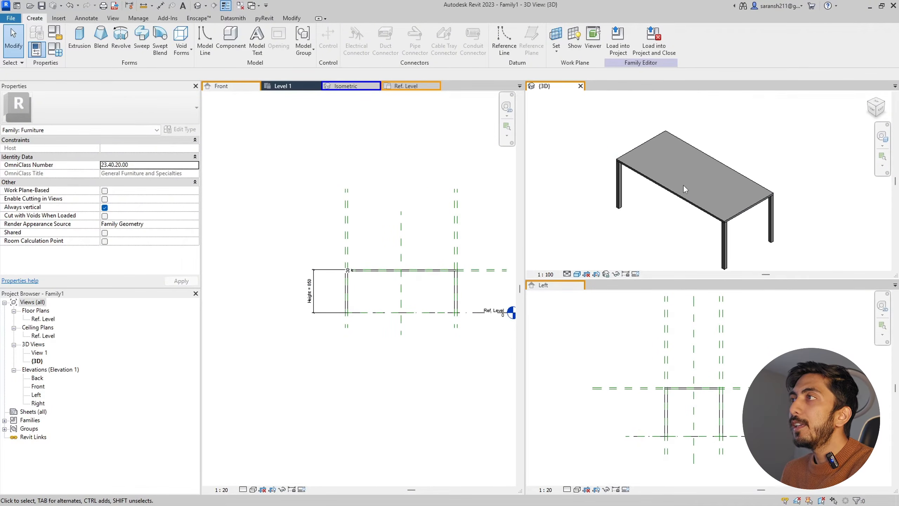
Start a new family parameter for the tabletop extrusion's material and name it Table Material.
{"action": "left_click", "coordinate": [677, 197]}
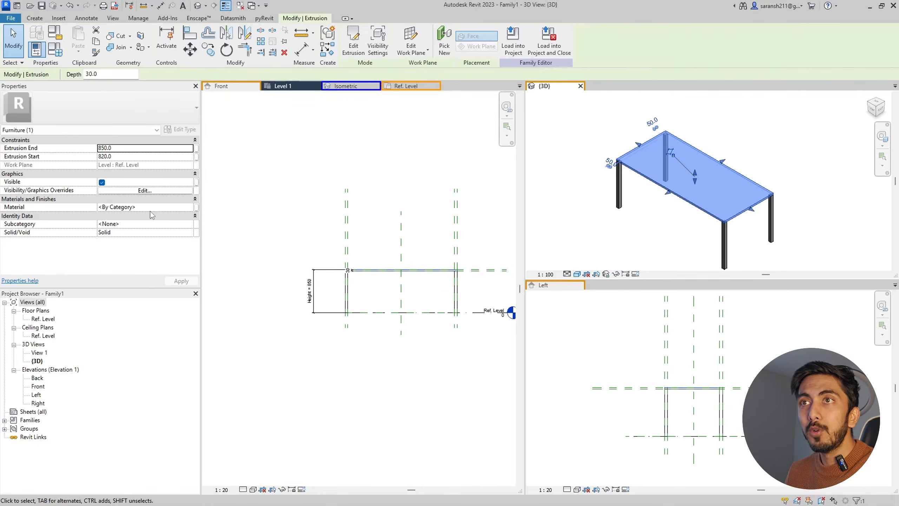
{"action": "left_click", "coordinate": [196, 208]}
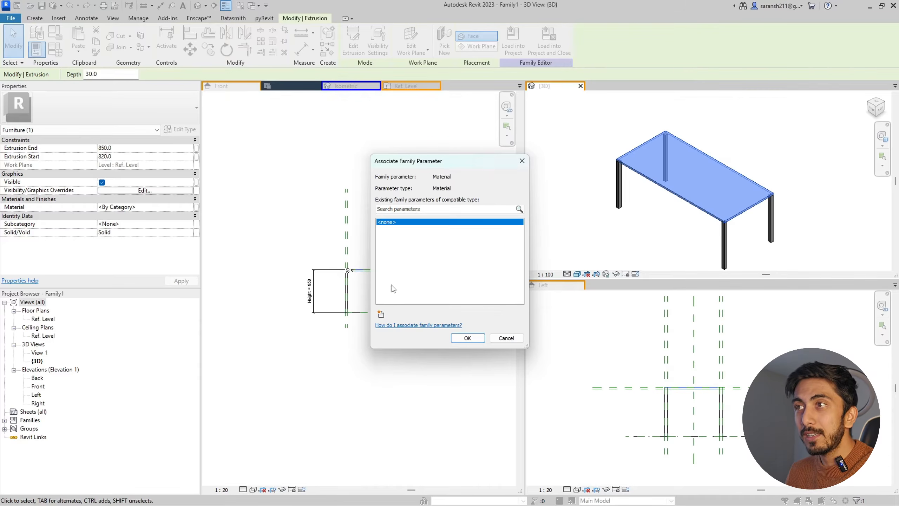
{"action": "left_click", "coordinate": [380, 313]}
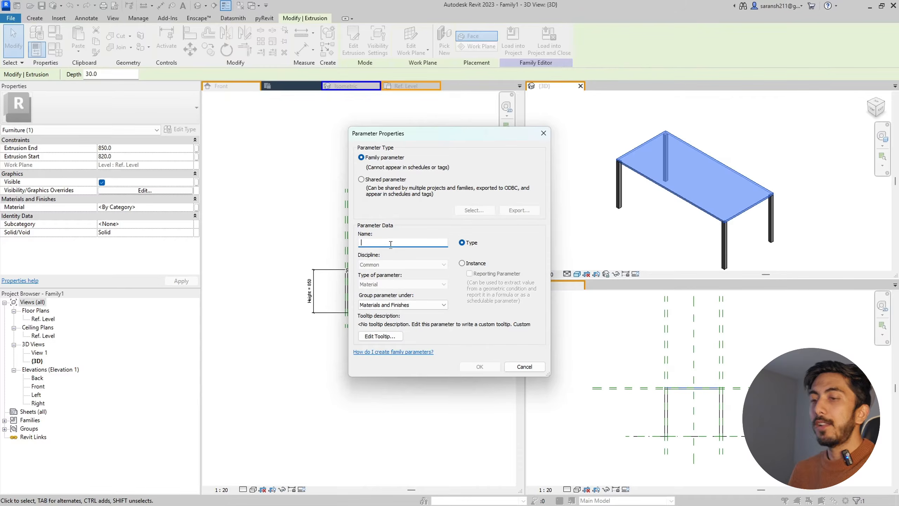
{"action": "key", "text": "Caps_Lock"}
{"action": "type", "text": "T"}
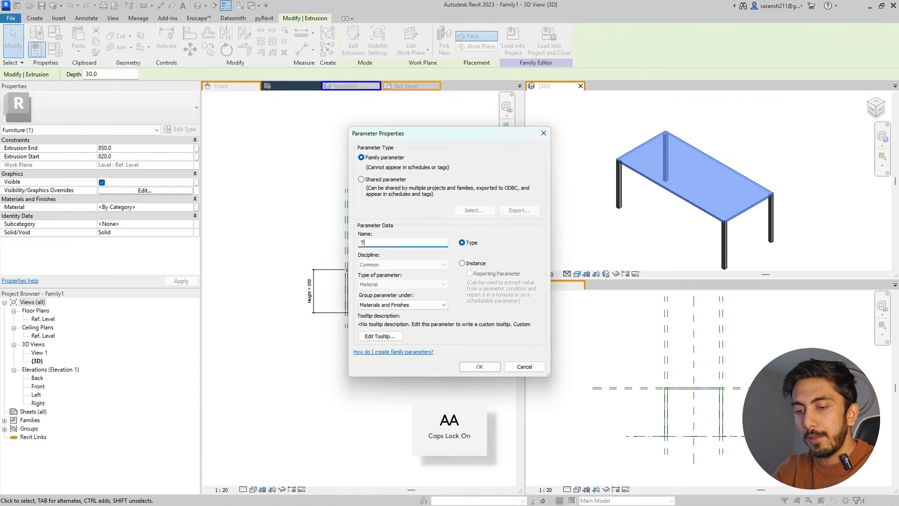
{"action": "key", "text": "Caps_Lock"}
{"action": "type", "text": "able"}
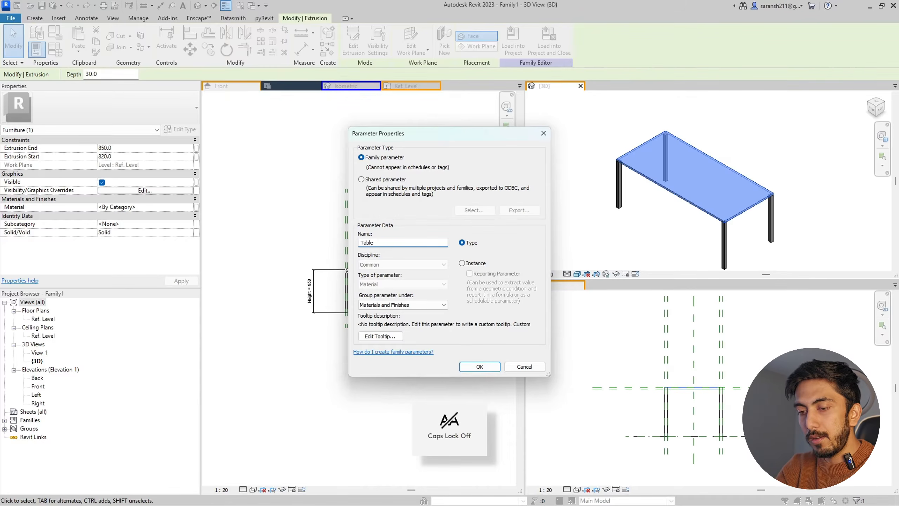
{"action": "key", "text": "Caps_Lock"}
{"action": "type", "text": "Material"}
{"action": "key", "text": "Caps_Lock"}
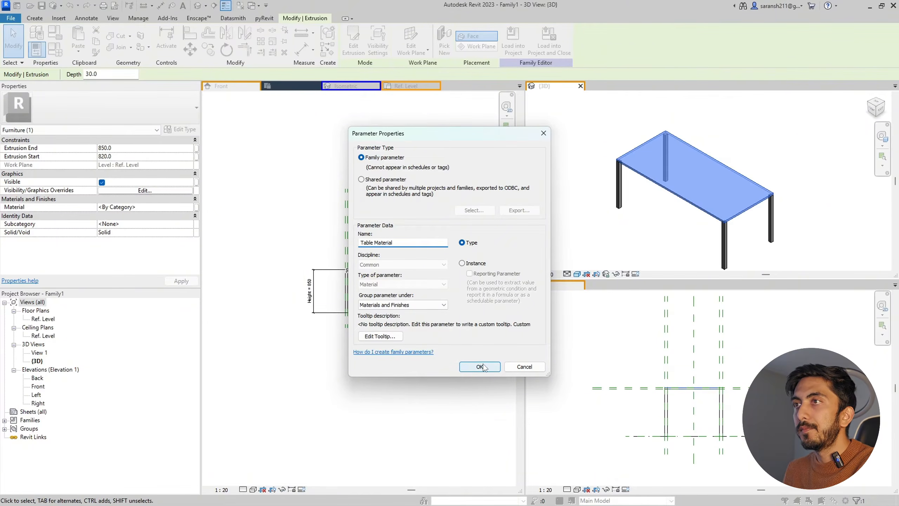
Change the new material parameter's name to Table Top Material and associate it with the tabletop extrusion's material.
{"action": "key", "text": "ctrl+Left"}
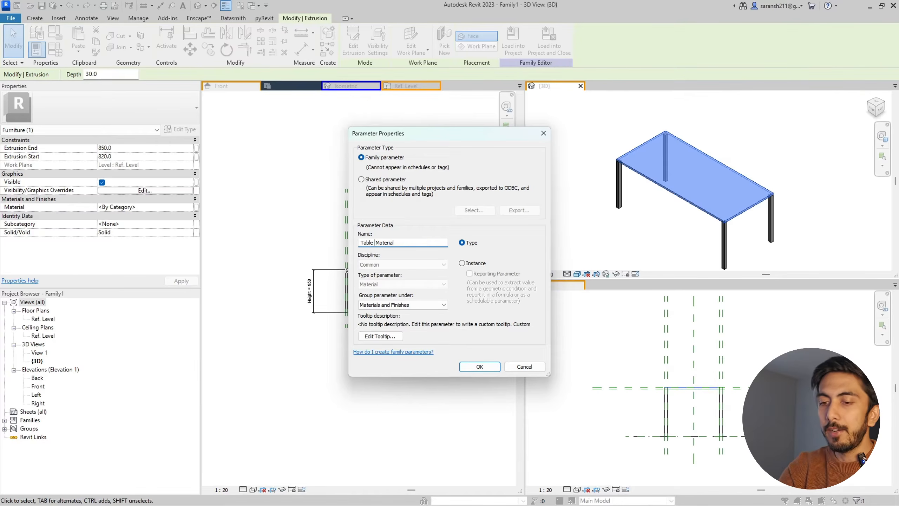
{"action": "key", "text": "Caps_Lock"}
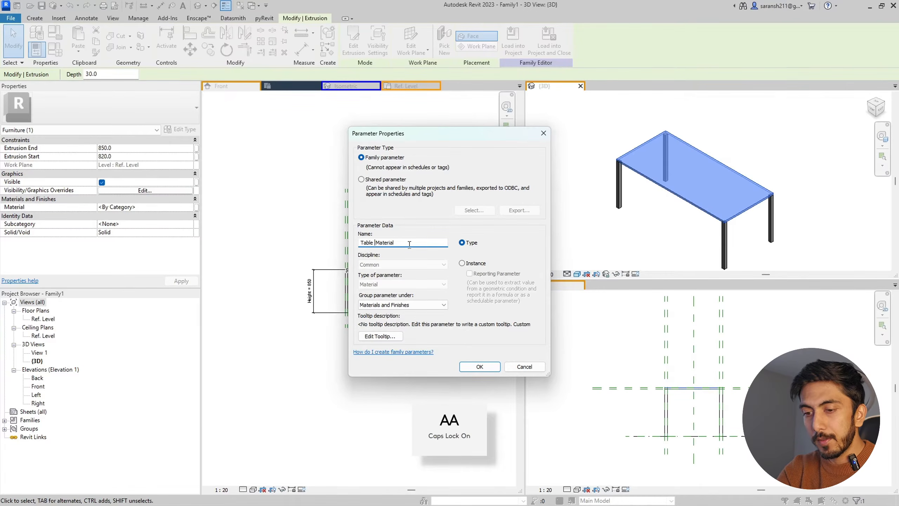
{"action": "type", "text": "T"}
{"action": "key", "text": "Caps_Lock"}
{"action": "type", "text": "op"}
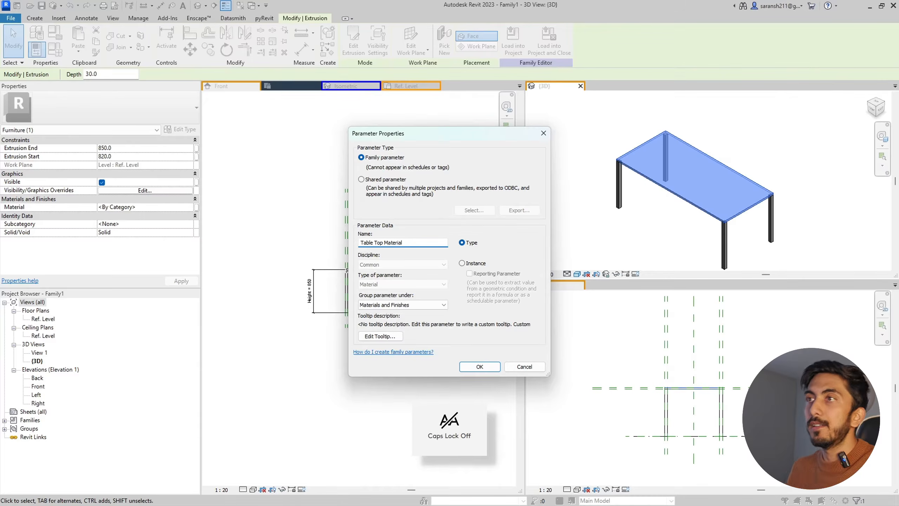
{"action": "left_click", "coordinate": [487, 367]}
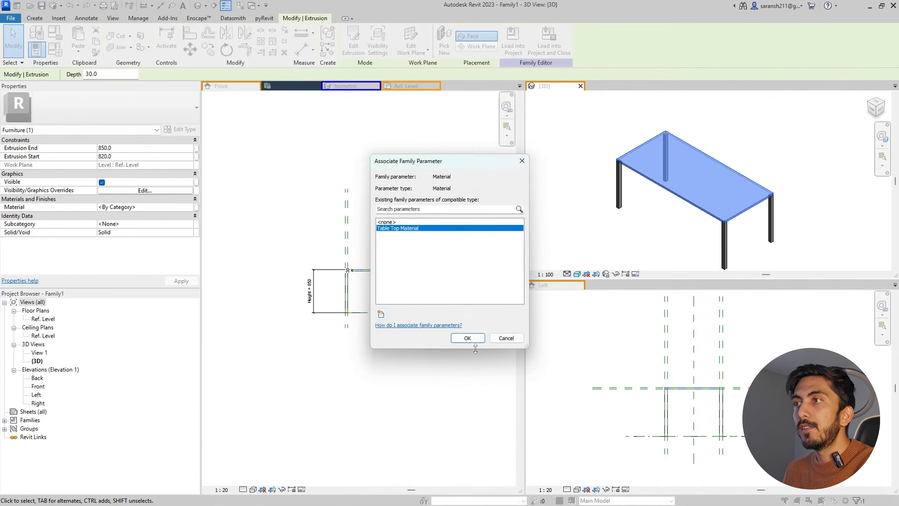
{"action": "left_click", "coordinate": [470, 339]}
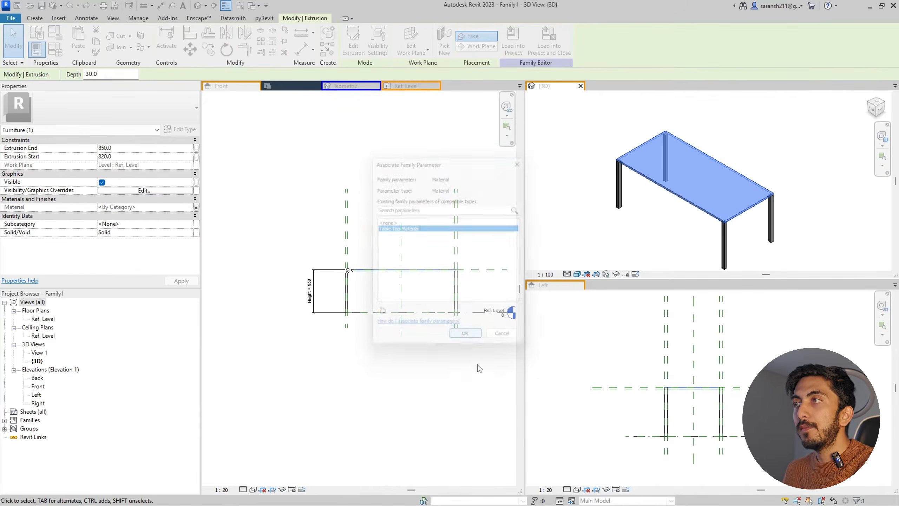
Select the table legs in the 3D view and review the family's existing parameters in Family Types.
{"action": "left_click", "coordinate": [620, 201]}
{"action": "scroll", "coordinate": [650, 216], "scroll_direction": "up", "scroll_amount": 1}
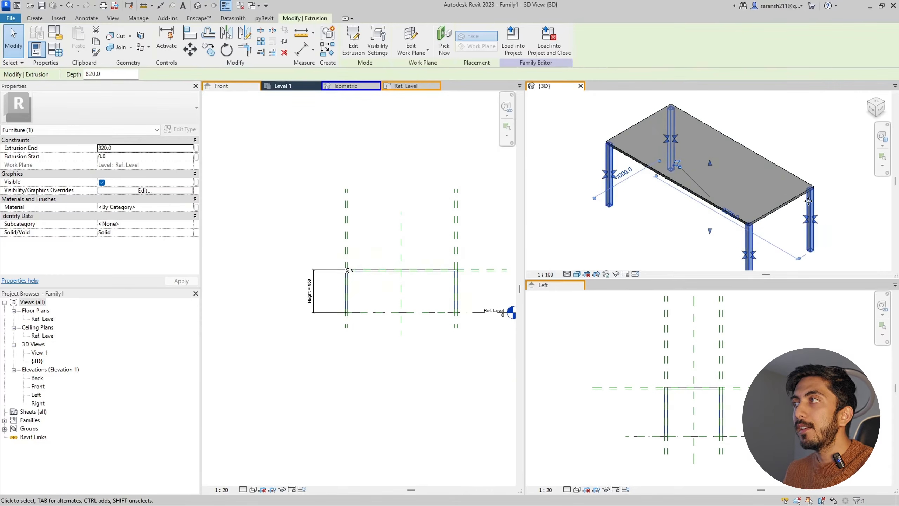
{"action": "scroll", "coordinate": [671, 235], "scroll_direction": "down", "scroll_amount": 3}
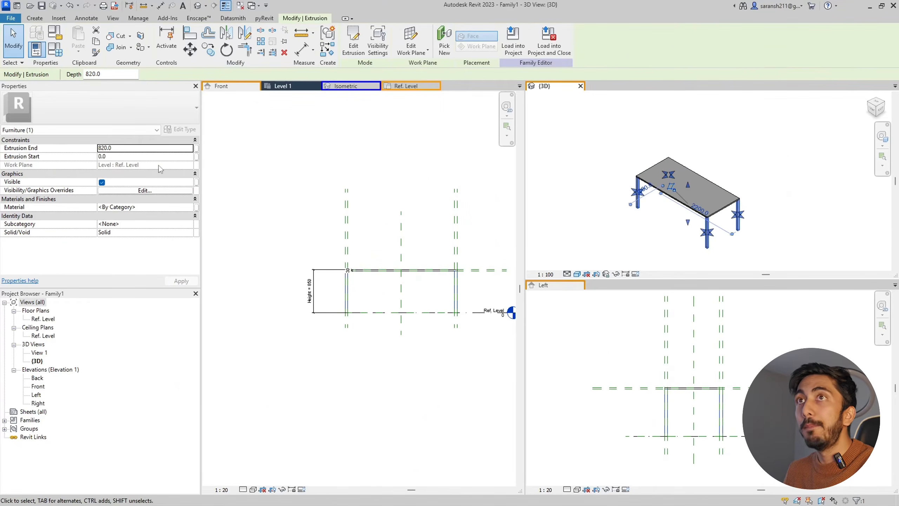
{"action": "left_click", "coordinate": [57, 53]}
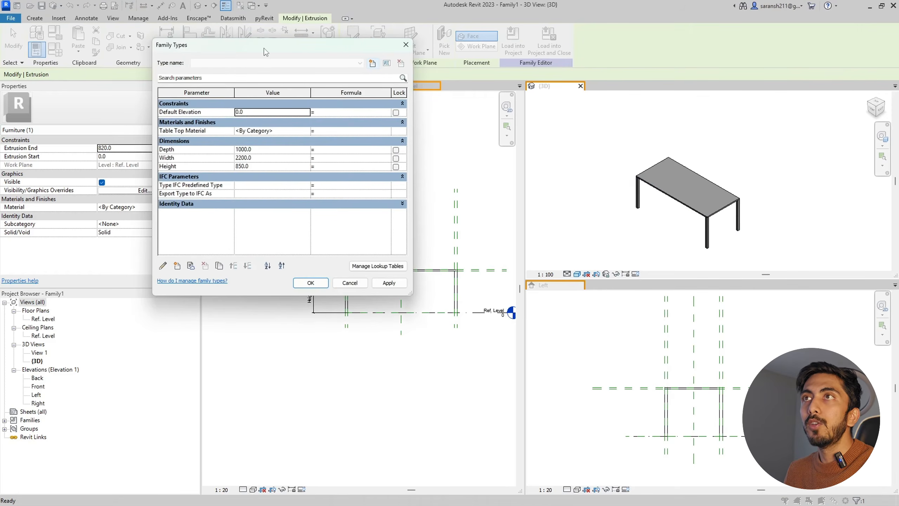
{"action": "left_click_drag", "start_coordinate": [266, 52], "coordinate": [451, 59]}
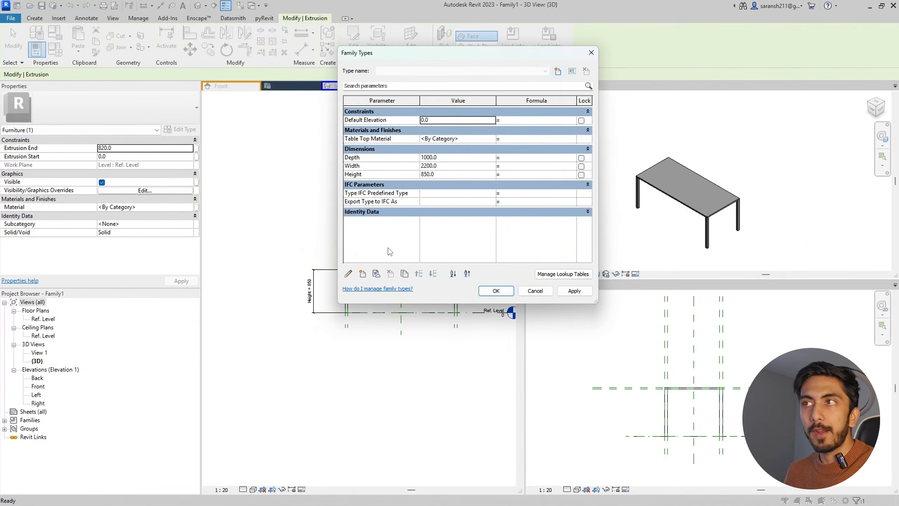
{"action": "left_click", "coordinate": [590, 53]}
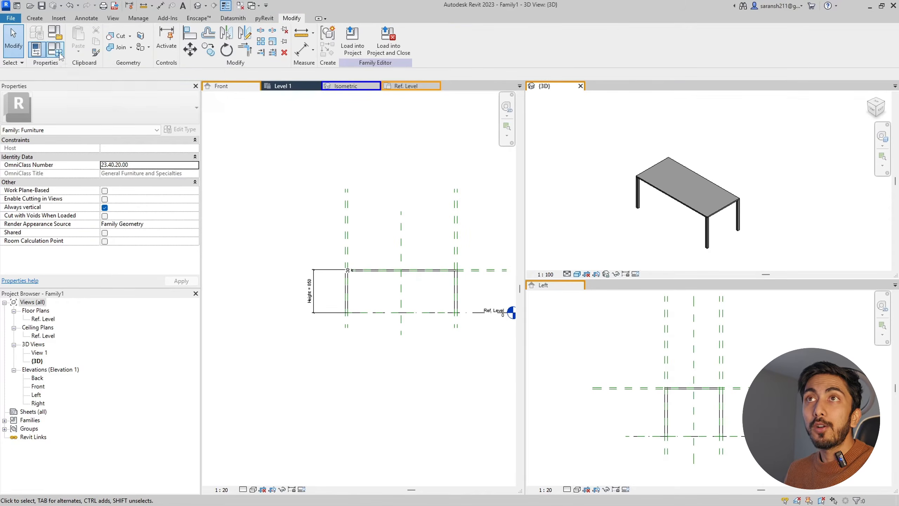
Add a family type parameter named Table Leg Material, of type Material, grouped under Materials and Finishes.
{"action": "left_click", "coordinate": [55, 33]}
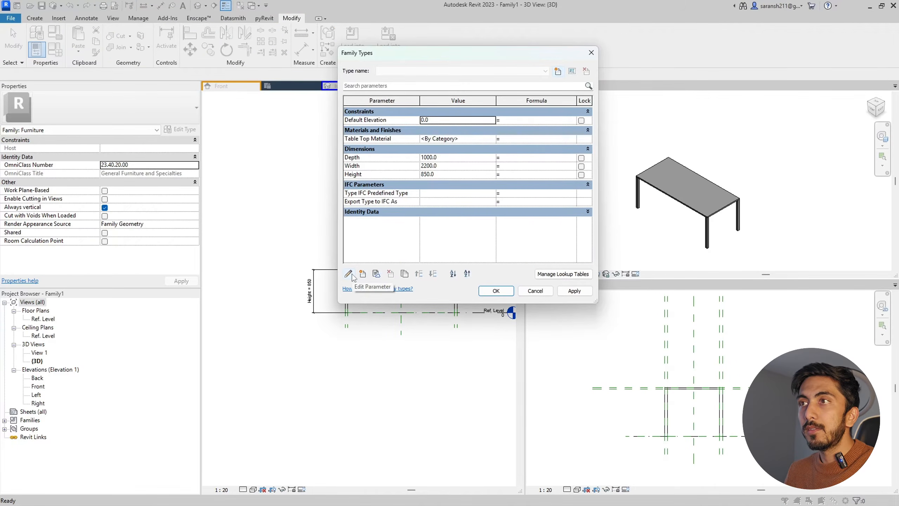
{"action": "left_click", "coordinate": [362, 274]}
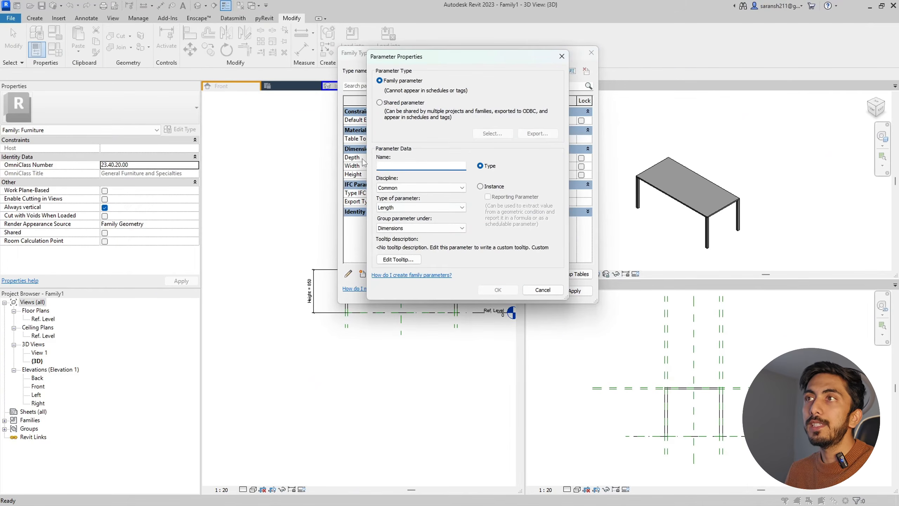
{"action": "left_click", "coordinate": [394, 211]}
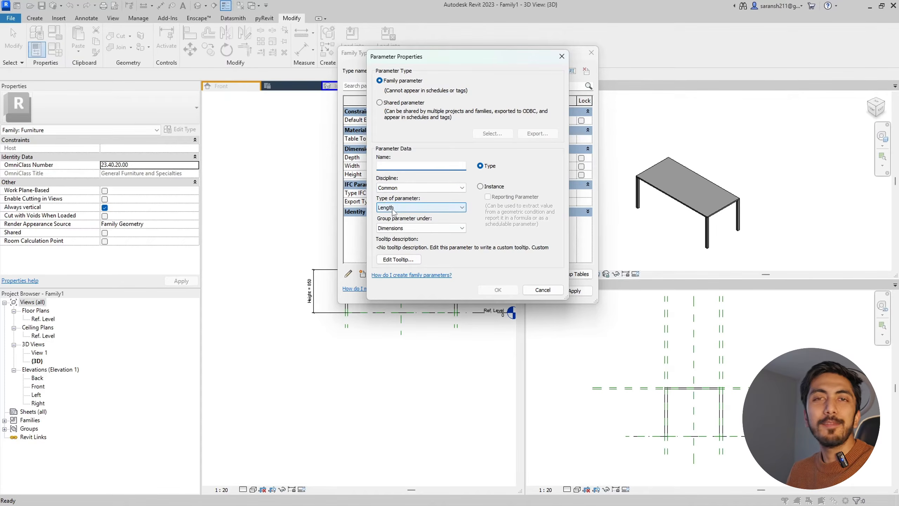
{"action": "left_click", "coordinate": [395, 209]}
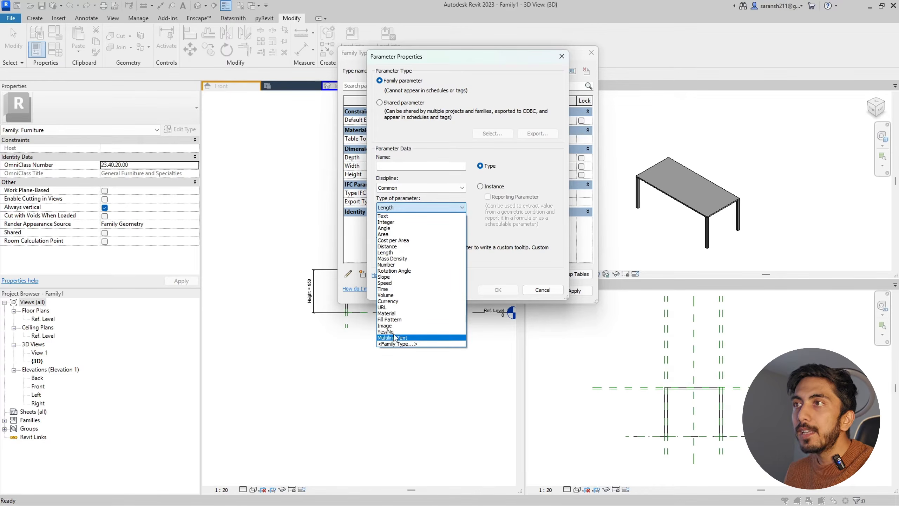
{"action": "left_click", "coordinate": [391, 313]}
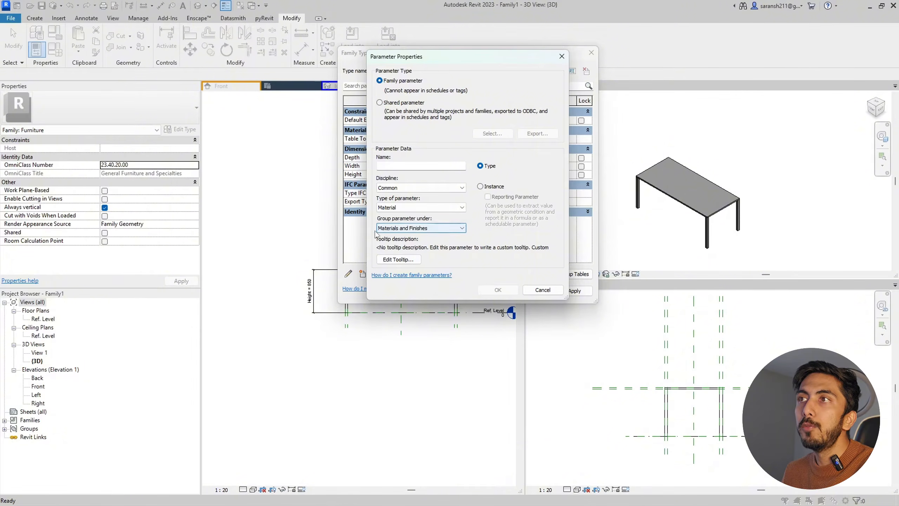
{"action": "left_click", "coordinate": [411, 166]}
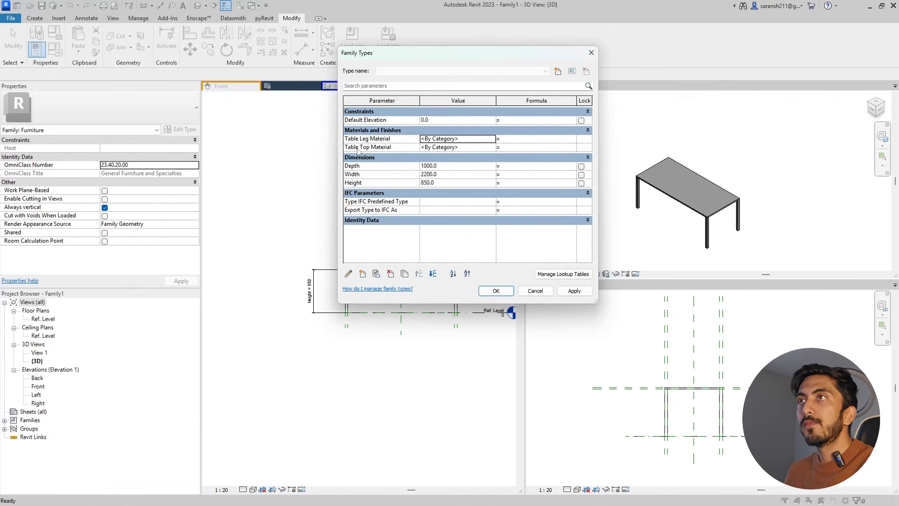
{"action": "left_click", "coordinate": [493, 291]}
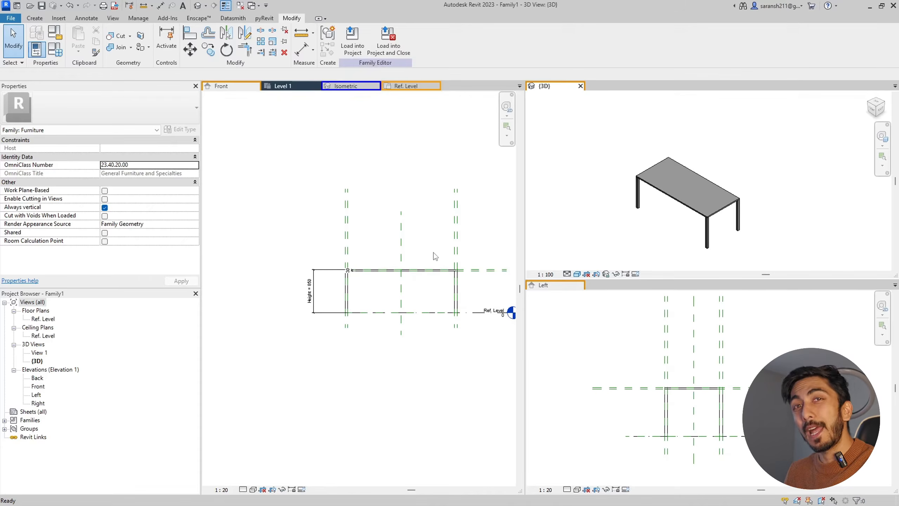
Assign the Analytical Panels material directly to the table legs' extrusion.
{"action": "scroll", "coordinate": [710, 221], "scroll_direction": "up", "scroll_amount": 3}
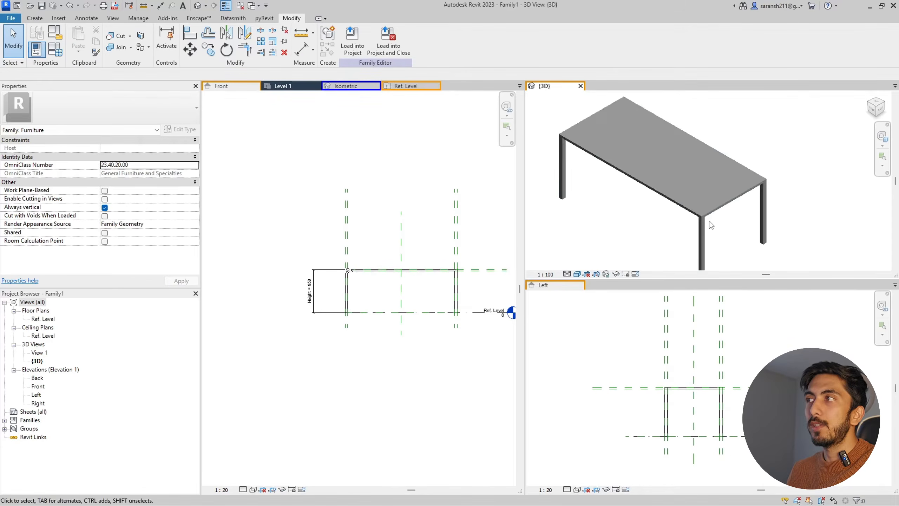
{"action": "left_click", "coordinate": [702, 241]}
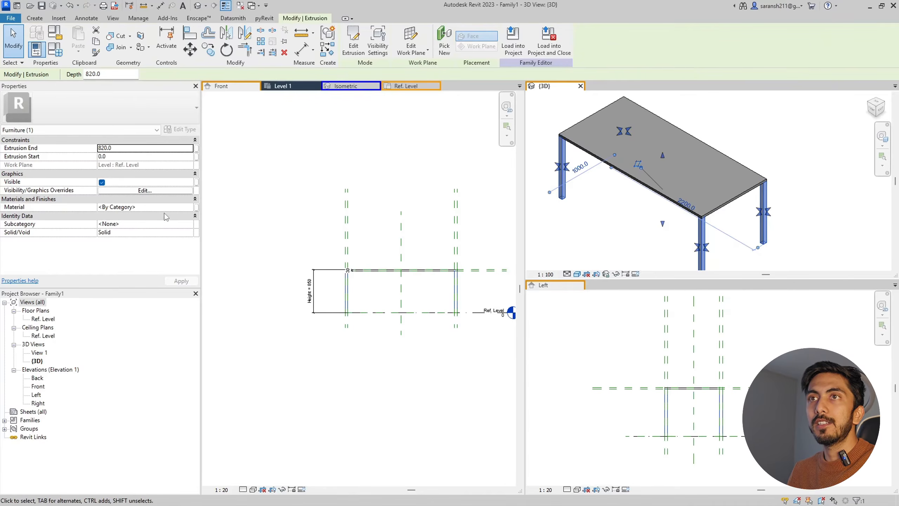
{"action": "left_click", "coordinate": [185, 209]}
{"action": "left_click", "coordinate": [190, 207]}
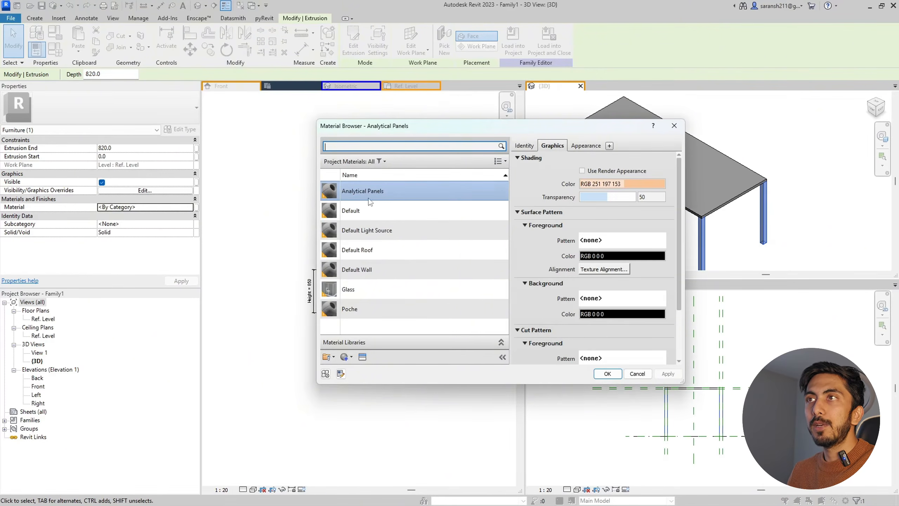
{"action": "left_click", "coordinate": [606, 374]}
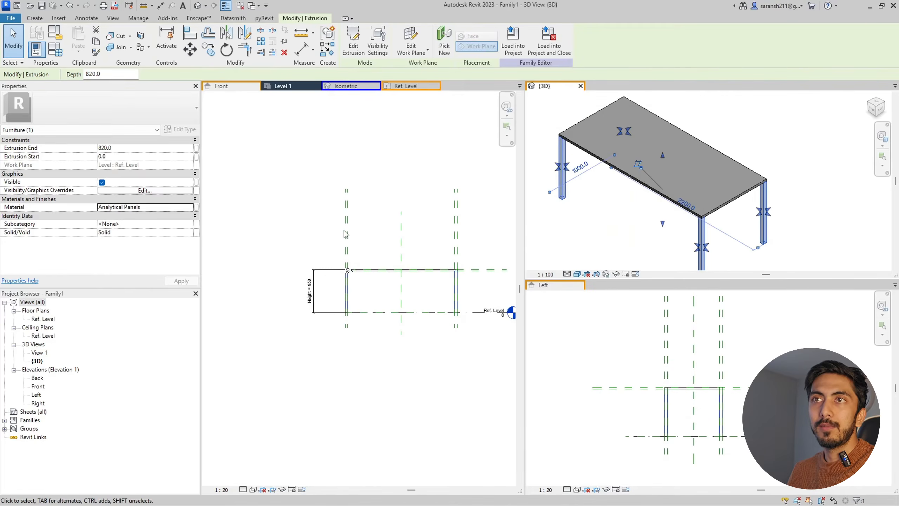
{"action": "left_click", "coordinate": [338, 217]}
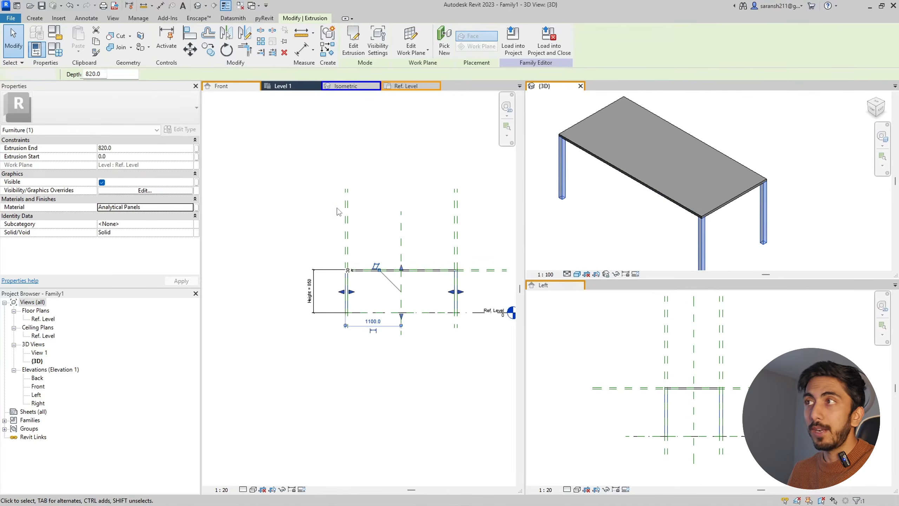
{"action": "left_click", "coordinate": [730, 250]}
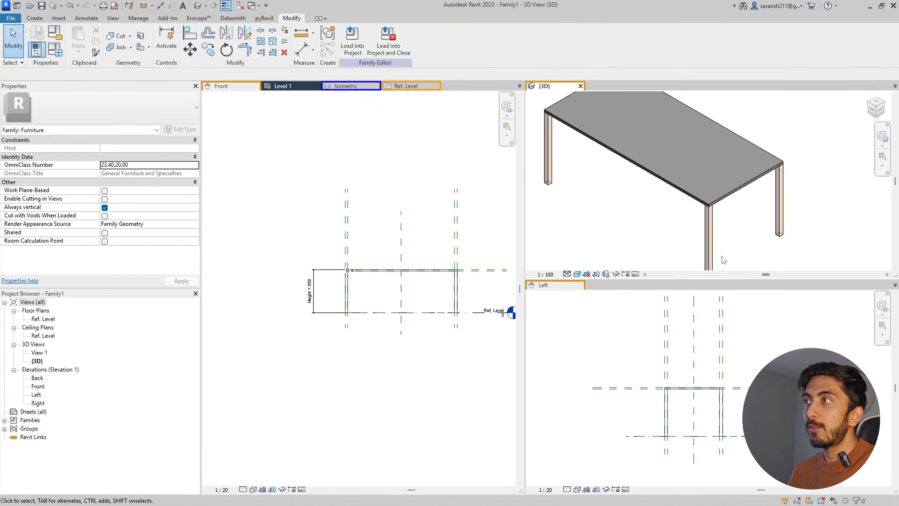
Associate the table legs' material with the Table Leg Material family parameter.
{"action": "scroll", "coordinate": [736, 271], "scroll_direction": "down", "scroll_amount": 2}
{"action": "left_click", "coordinate": [720, 228]}
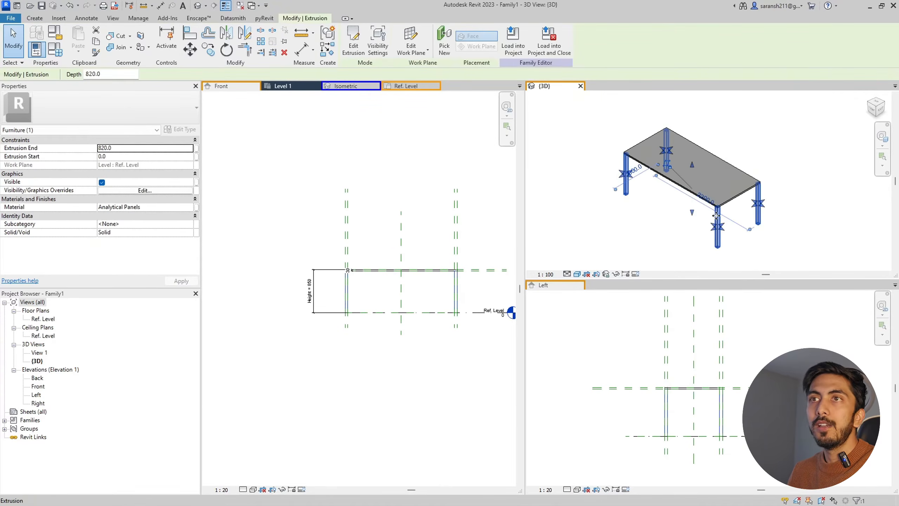
{"action": "left_click", "coordinate": [196, 212]}
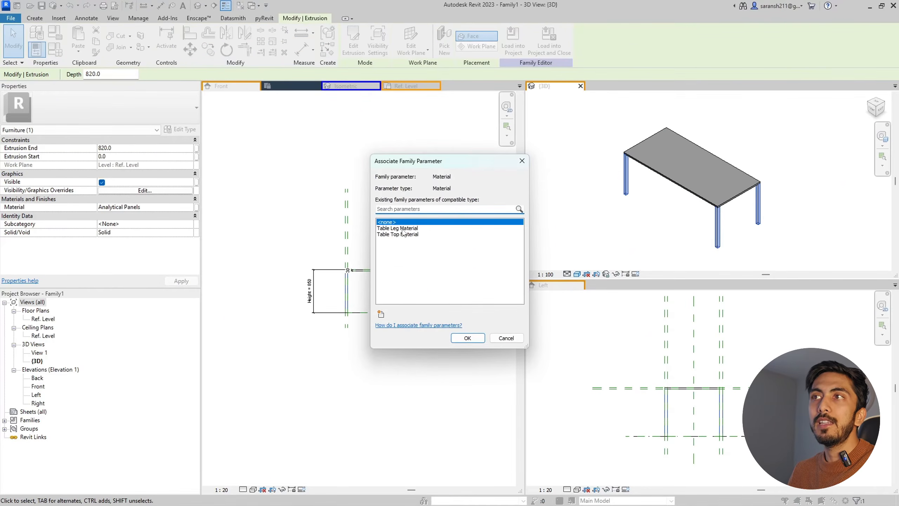
{"action": "left_click", "coordinate": [408, 231]}
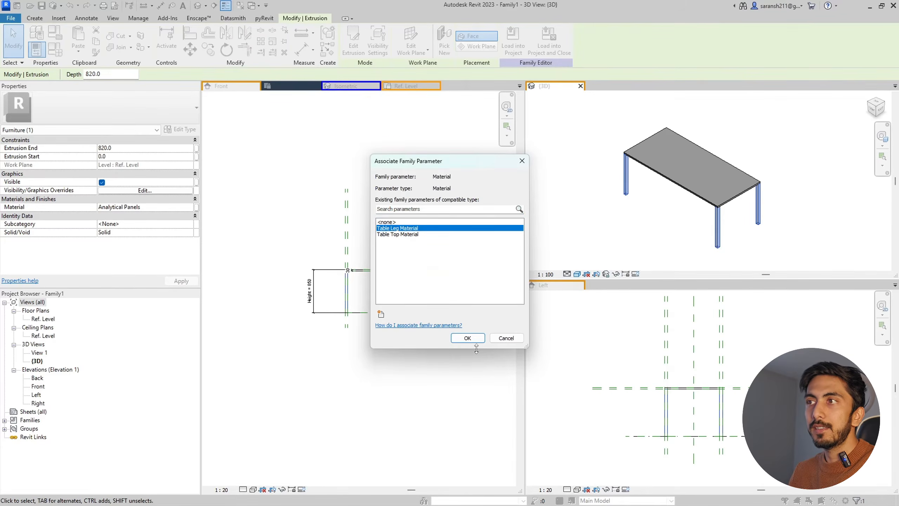
{"action": "left_click", "coordinate": [467, 338]}
{"action": "scroll", "coordinate": [467, 355], "scroll_direction": "down", "scroll_amount": 2}
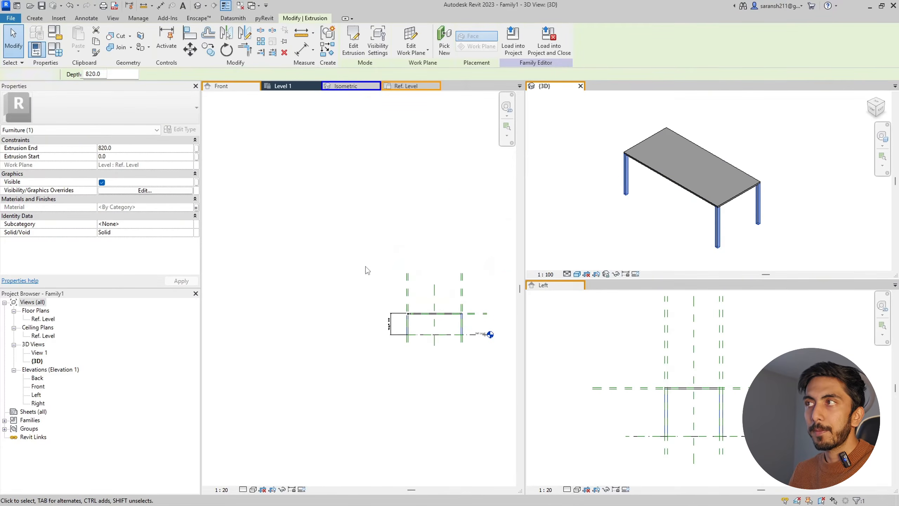
{"action": "scroll", "coordinate": [471, 299], "scroll_direction": "up", "scroll_amount": 3}
{"action": "key", "text": "Escape"}
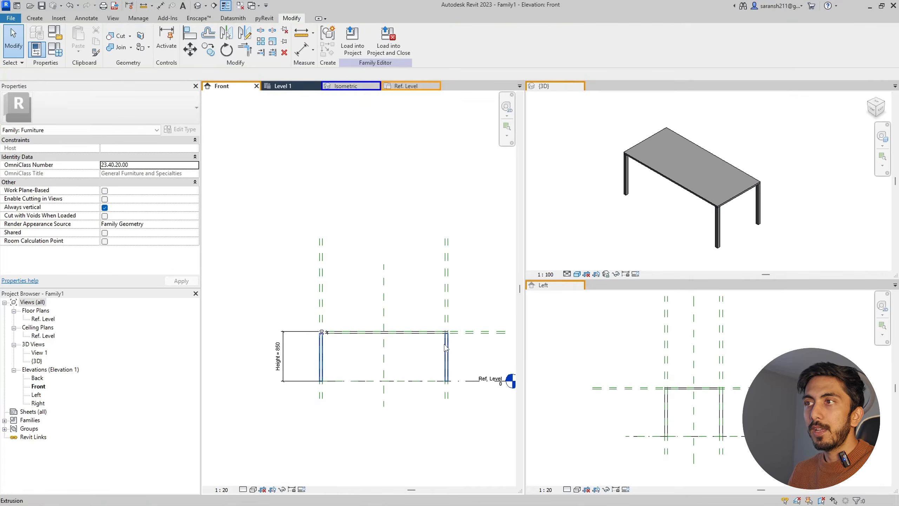
Check the material property of the table legs and of the tabletop in the 3D view.
{"action": "left_click", "coordinate": [719, 239]}
{"action": "left_click", "coordinate": [719, 238]}
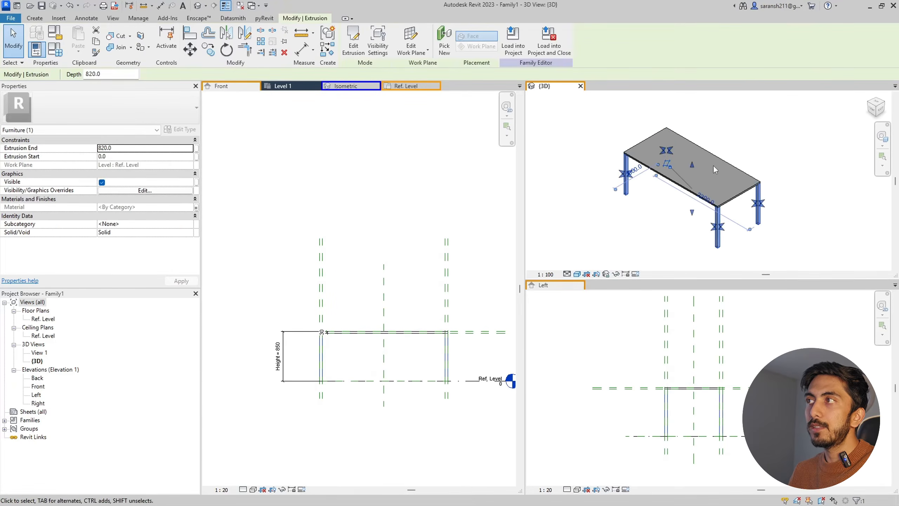
{"action": "key", "text": "Escape"}
{"action": "left_click", "coordinate": [729, 165]}
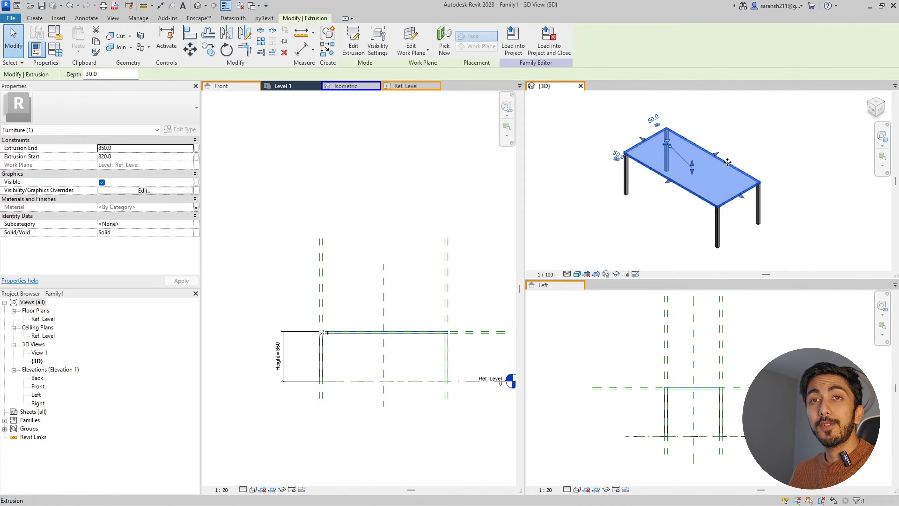
{"action": "left_click", "coordinate": [593, 171]}
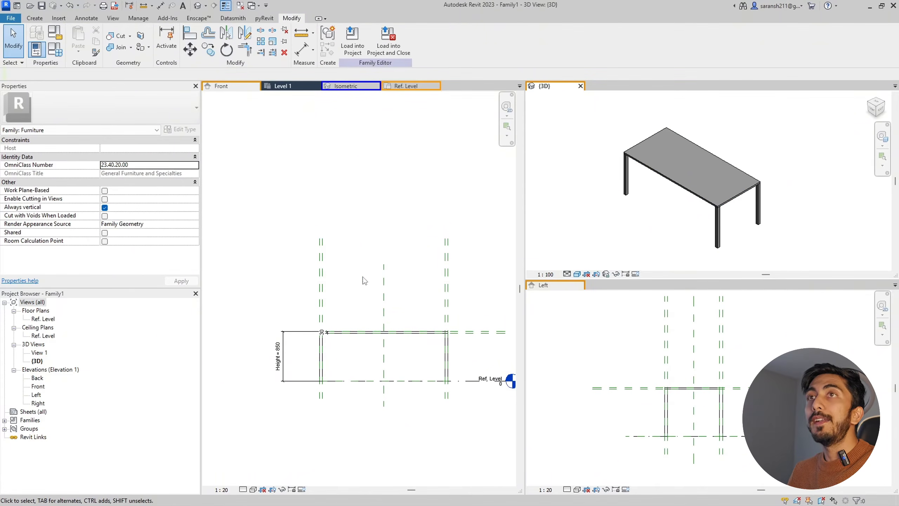
Review the materials available in the family in the Material Browser and close it without changes.
{"action": "left_click", "coordinate": [91, 21]}
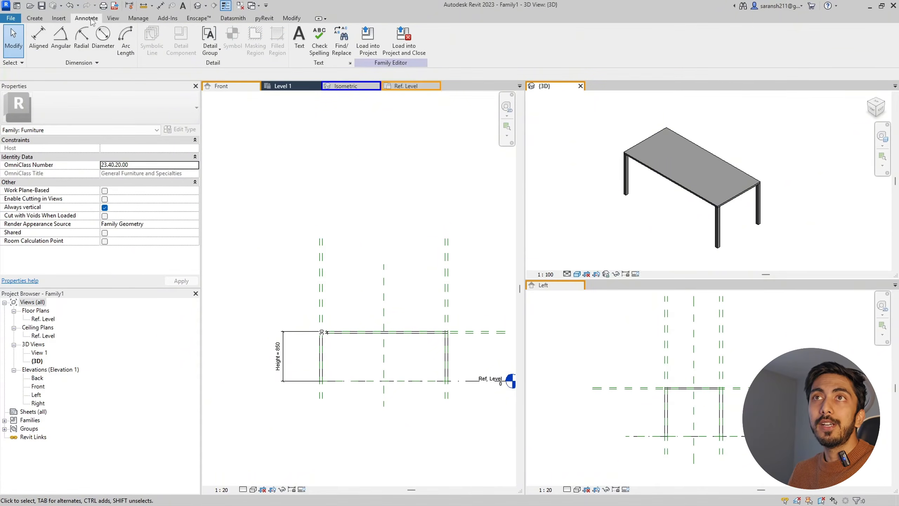
{"action": "left_click", "coordinate": [138, 18]}
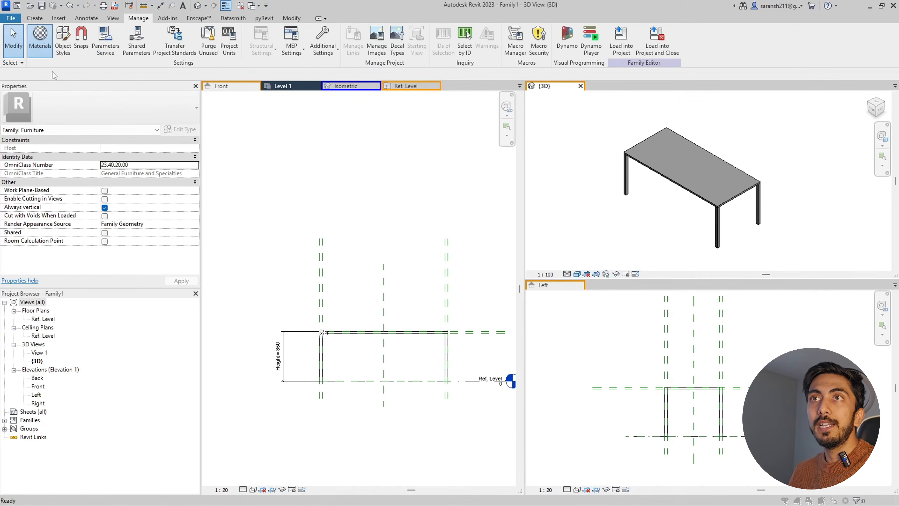
{"action": "left_click", "coordinate": [40, 40]}
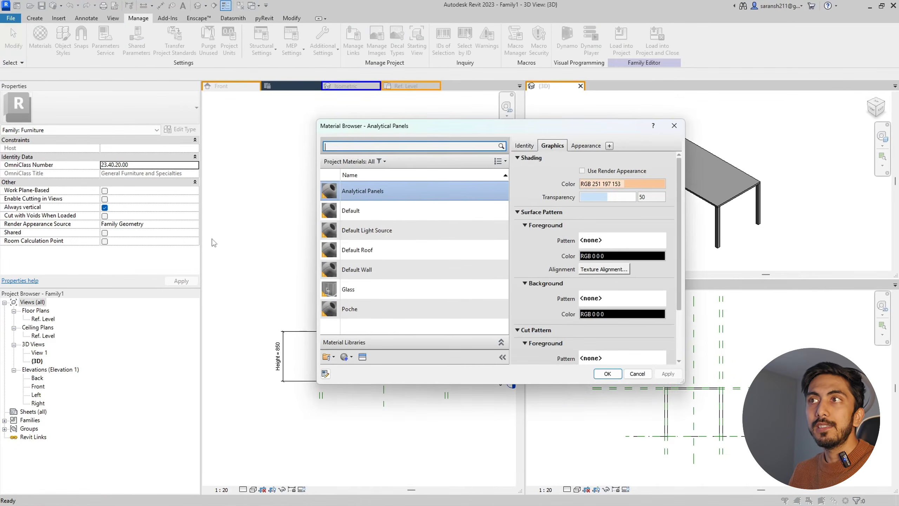
{"action": "left_click", "coordinate": [674, 126]}
{"action": "left_click", "coordinate": [368, 153]}
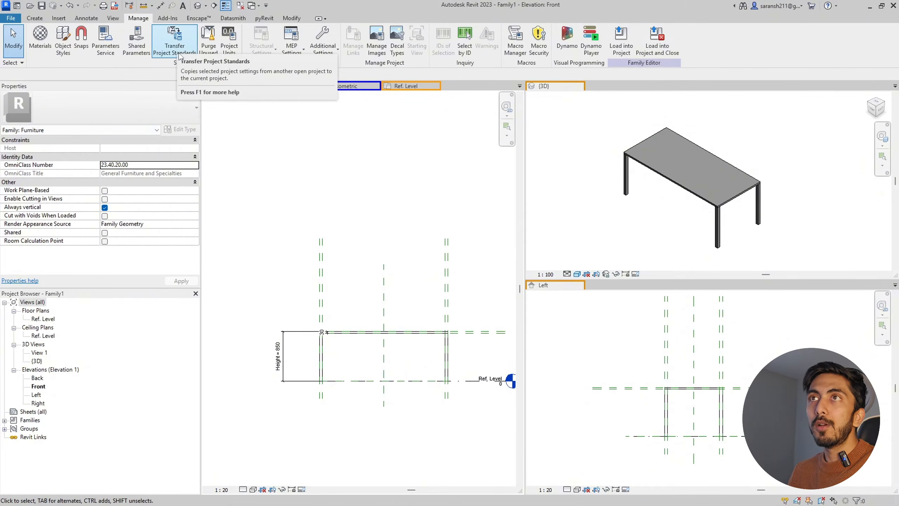
Look over the sample project's Level 1 plan and the dining chair family's isometric view among the open files.
{"action": "left_click", "coordinate": [288, 86]}
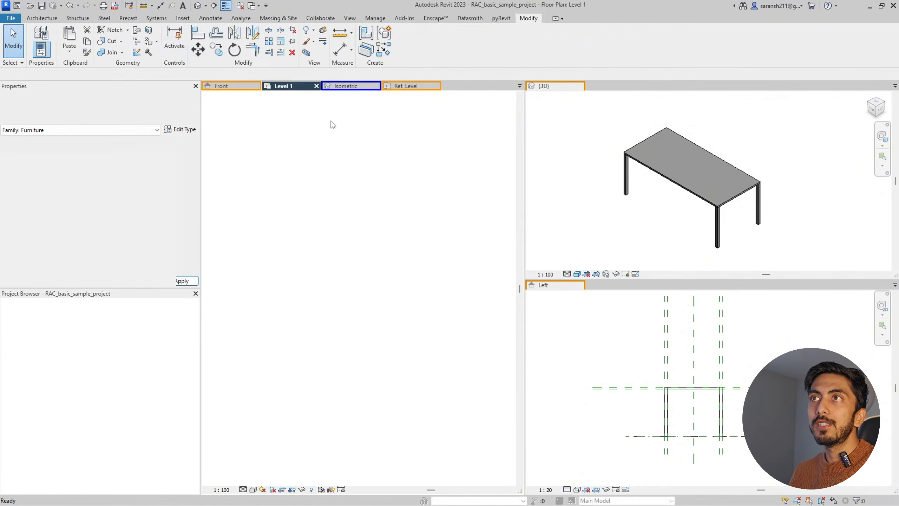
{"action": "scroll", "coordinate": [339, 268], "scroll_direction": "down", "scroll_amount": 6}
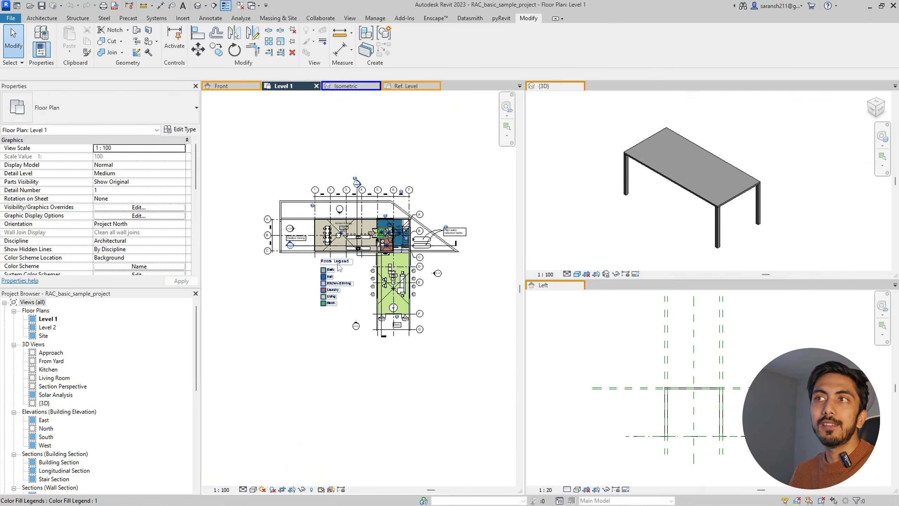
{"action": "scroll", "coordinate": [339, 268], "scroll_direction": "up", "scroll_amount": 3}
{"action": "scroll", "coordinate": [344, 269], "scroll_direction": "down", "scroll_amount": 3}
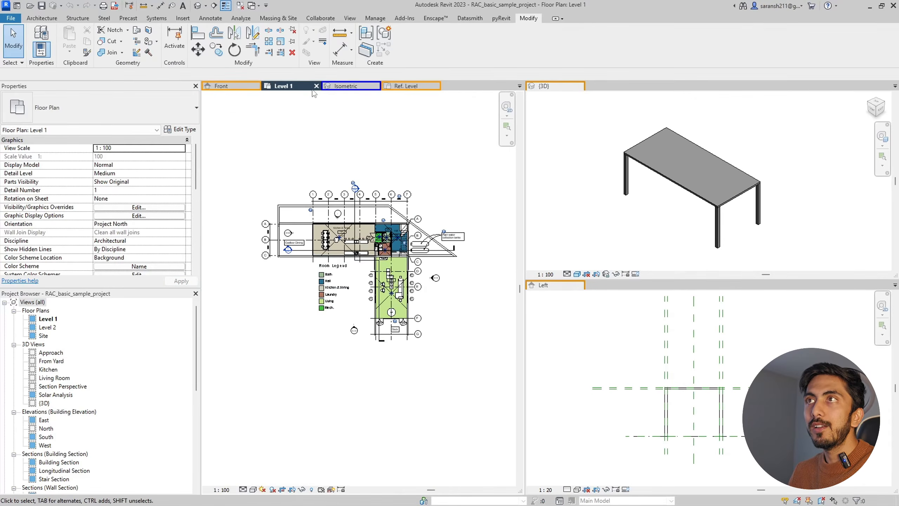
{"action": "left_click", "coordinate": [342, 86]}
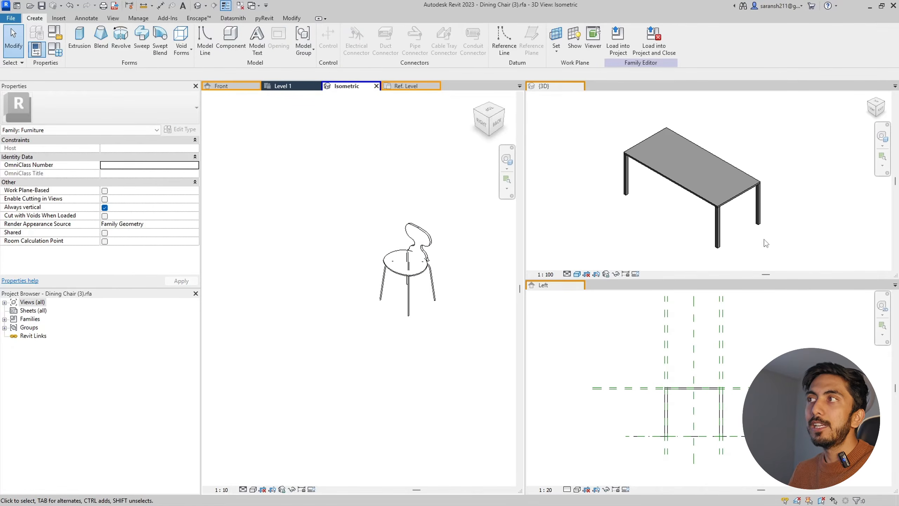
{"action": "left_click", "coordinate": [291, 88]}
Start Transfer Project Standards from the table family's Ref. Level plan, choosing Dining Chair (3).rfa as the file to copy from.
{"action": "left_click", "coordinate": [413, 88]}
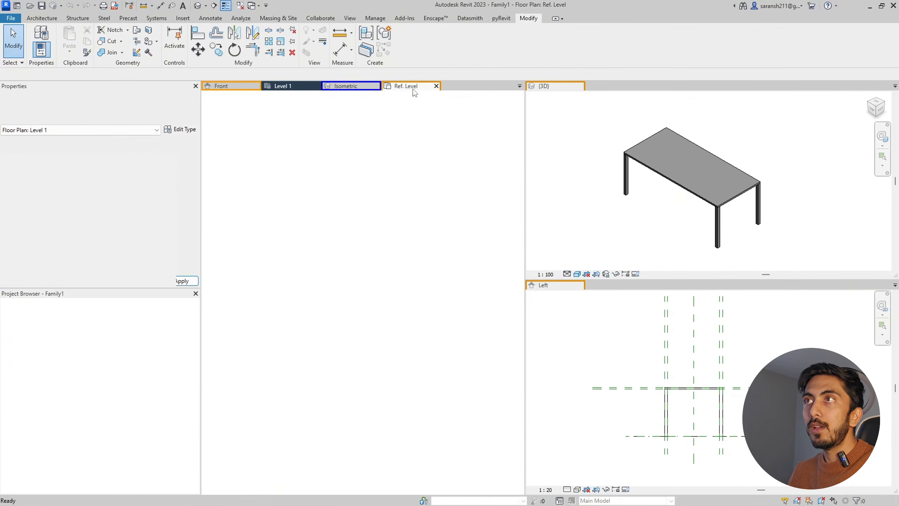
{"action": "scroll", "coordinate": [210, 314], "scroll_direction": "down", "scroll_amount": 5}
{"action": "scroll", "coordinate": [252, 270], "scroll_direction": "up", "scroll_amount": 4}
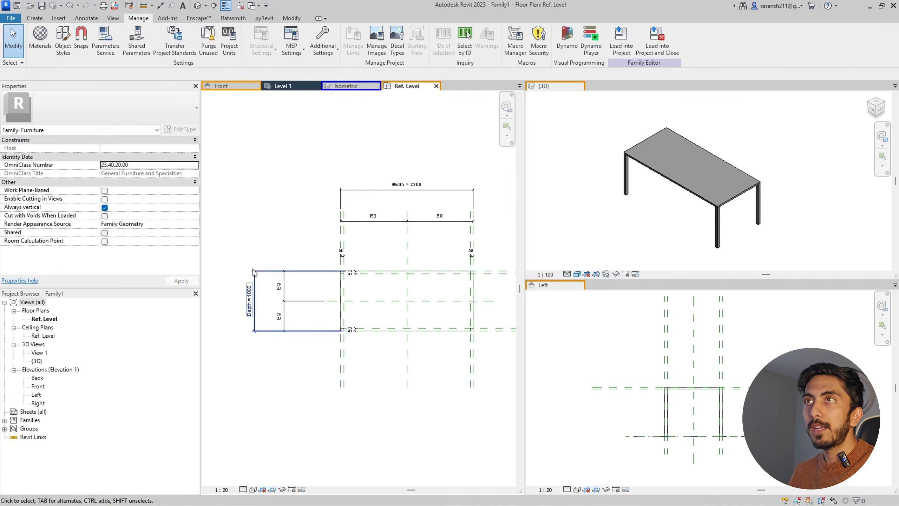
{"action": "scroll", "coordinate": [232, 248], "scroll_direction": "down", "scroll_amount": 2}
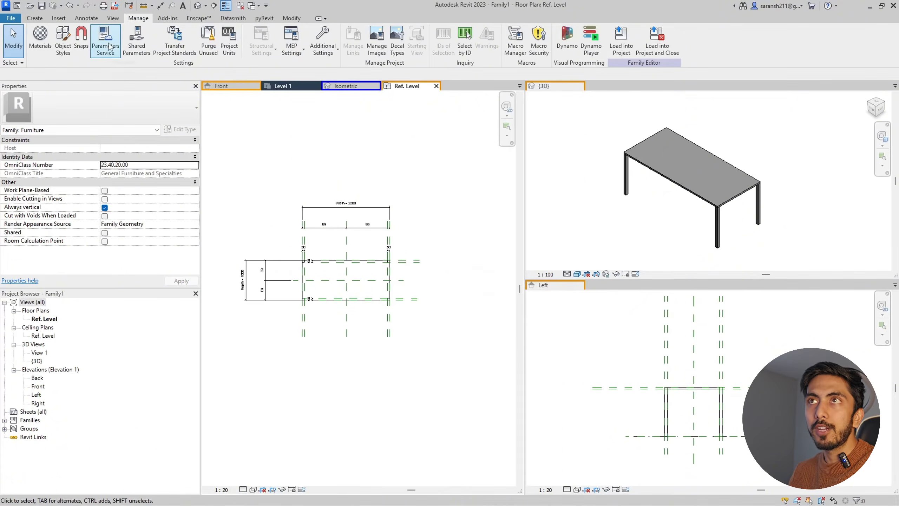
{"action": "left_click", "coordinate": [173, 50]}
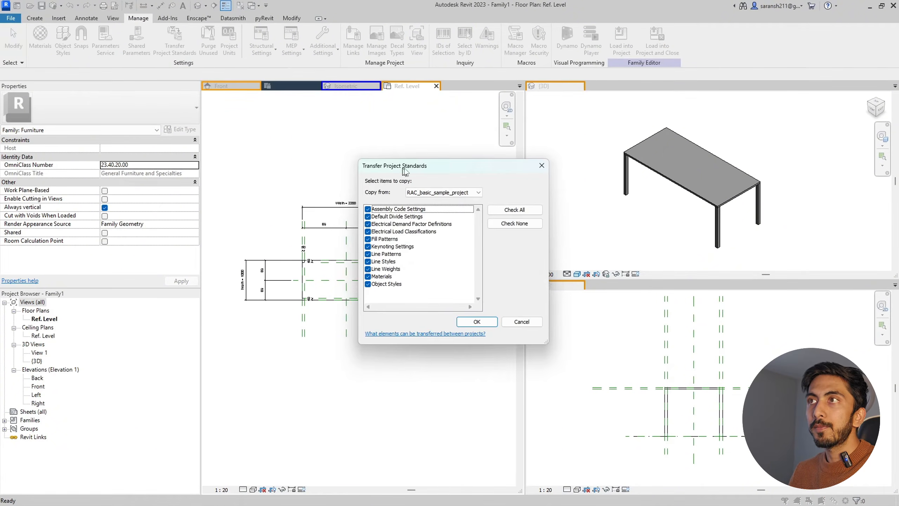
{"action": "left_click_drag", "start_coordinate": [405, 172], "coordinate": [525, 142]}
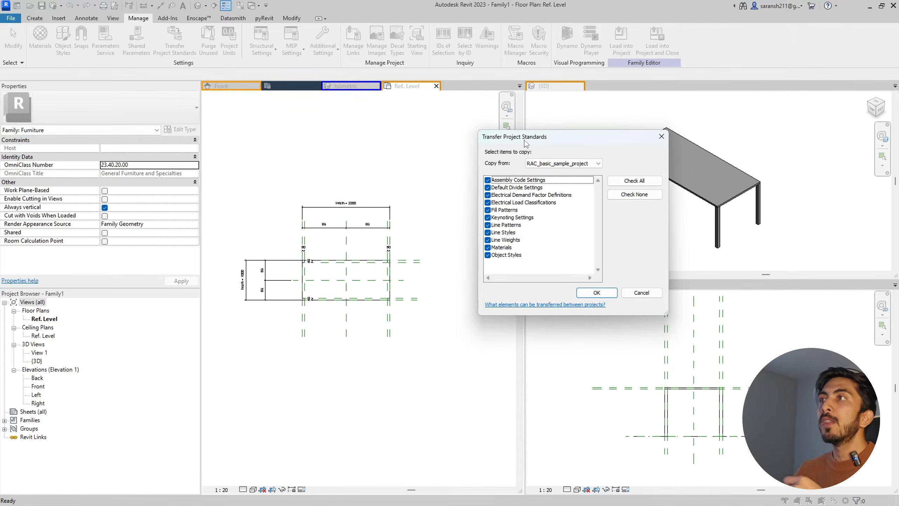
{"action": "left_click", "coordinate": [566, 163]}
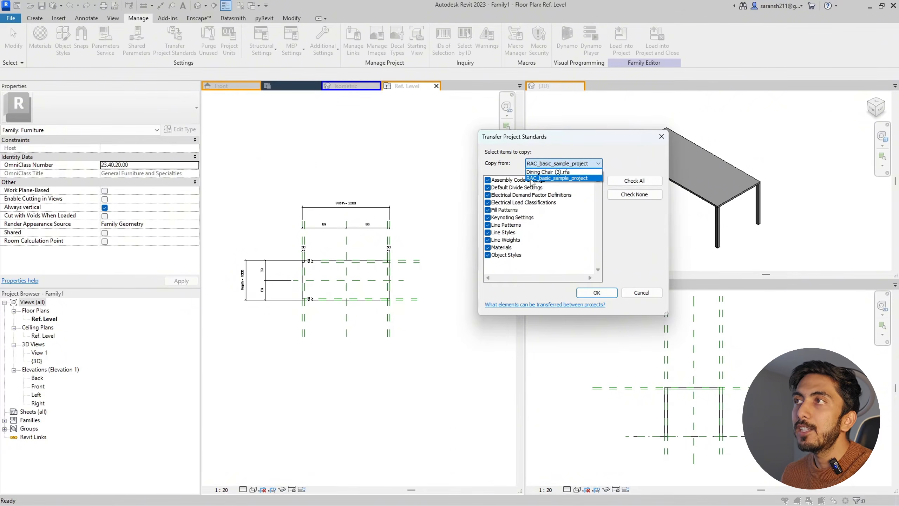
{"action": "left_click", "coordinate": [566, 172]}
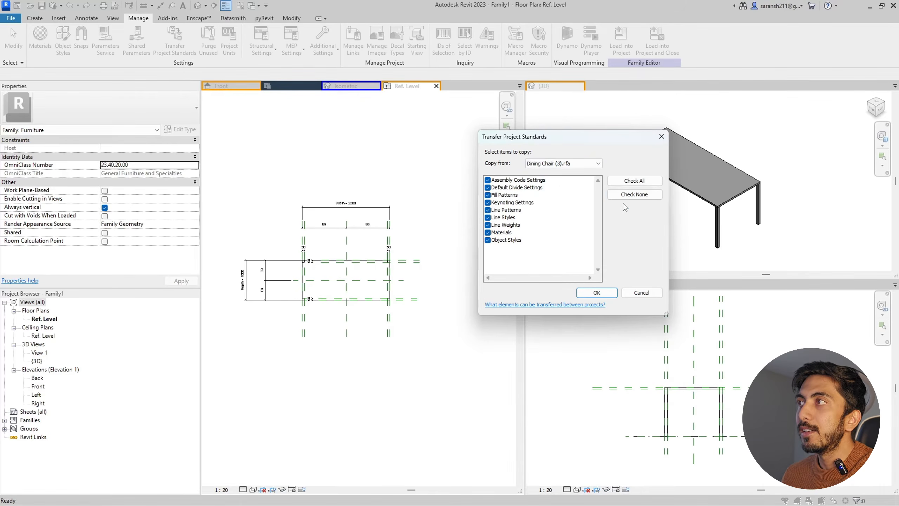
Limit the transfer to Materials and copy them into the table family, bringing in new types only.
{"action": "left_click", "coordinate": [633, 194]}
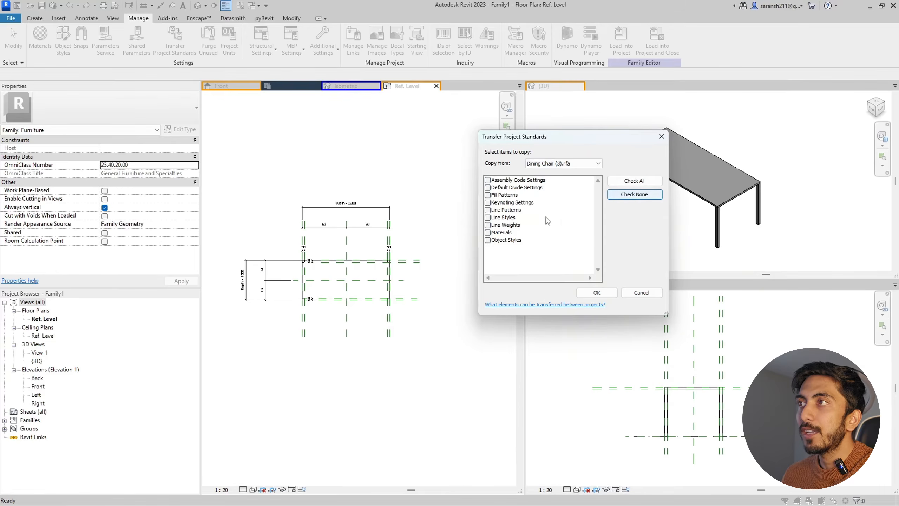
{"action": "left_click", "coordinate": [487, 233]}
{"action": "left_click", "coordinate": [596, 293]}
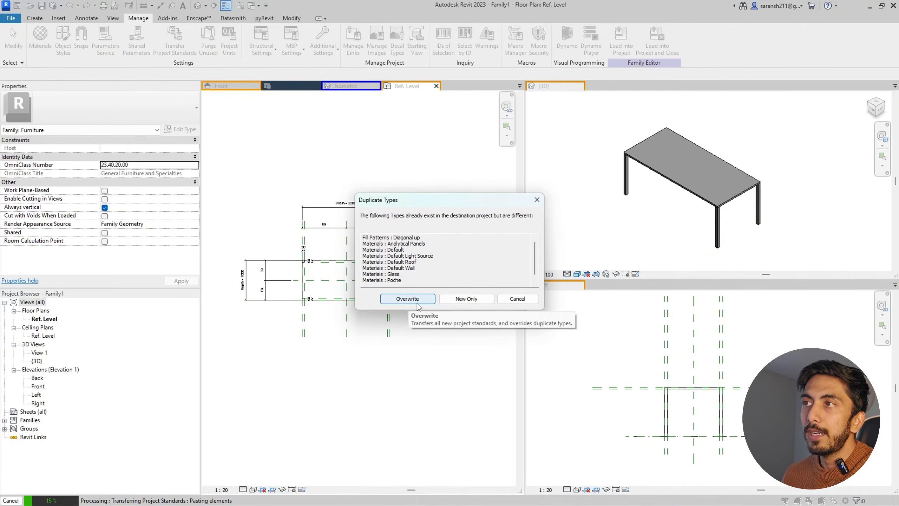
{"action": "left_click", "coordinate": [466, 299]}
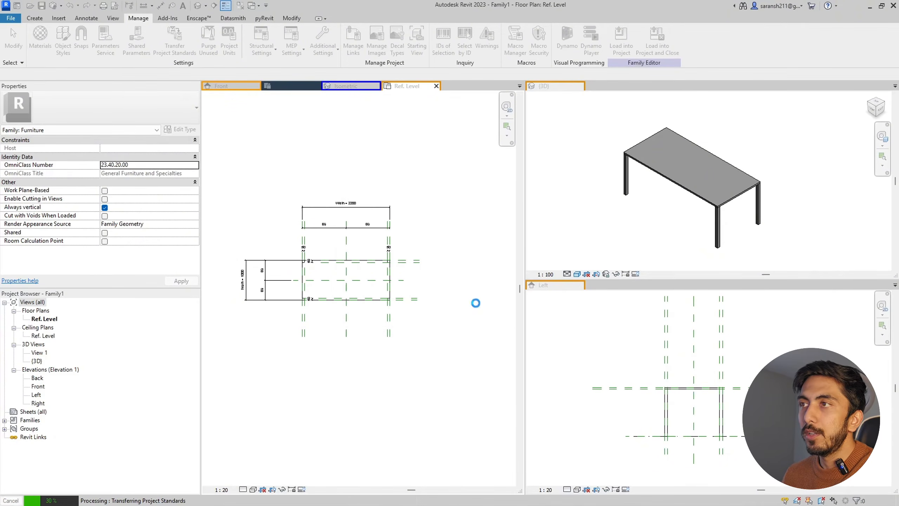
{"action": "scroll", "coordinate": [413, 335], "scroll_direction": "down", "scroll_amount": 2}
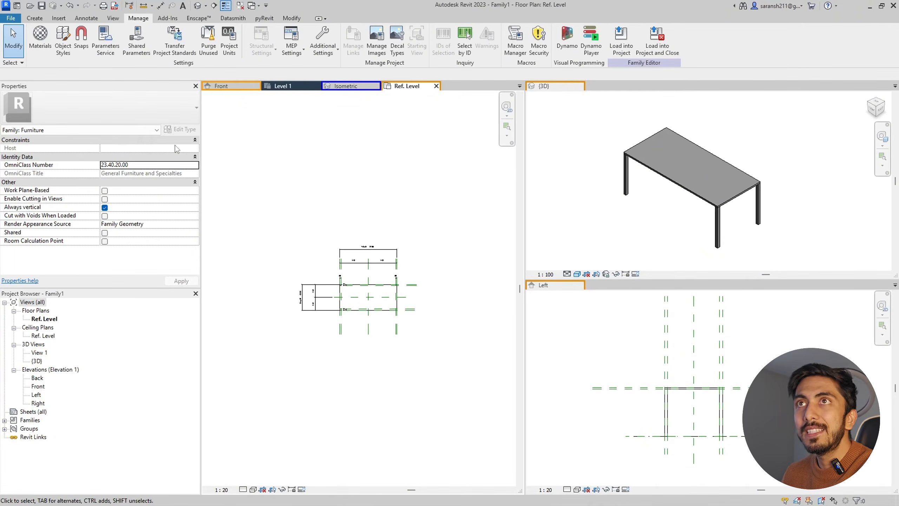
Review the family's project materials in the Material Browser for those brought over from the dining chair.
{"action": "left_click", "coordinate": [40, 35]}
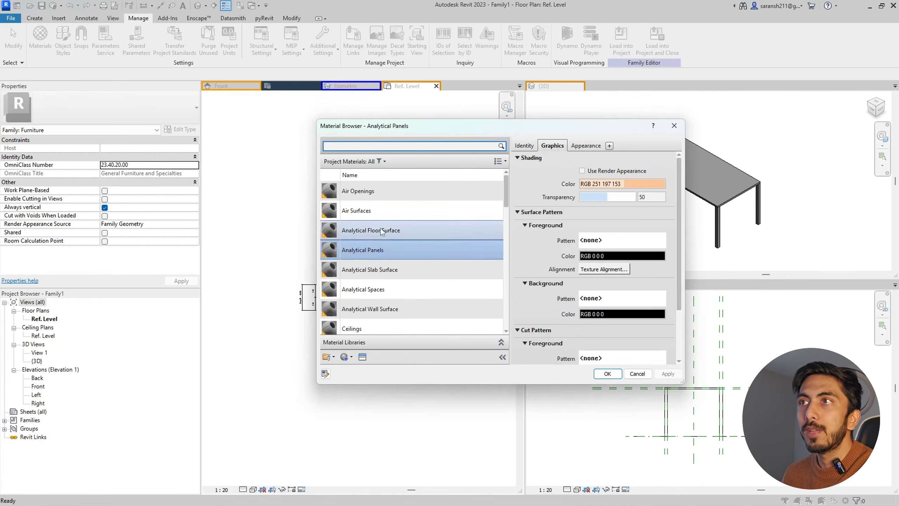
{"action": "scroll", "coordinate": [375, 223], "scroll_direction": "down", "scroll_amount": 4}
{"action": "scroll", "coordinate": [374, 228], "scroll_direction": "up", "scroll_amount": 1}
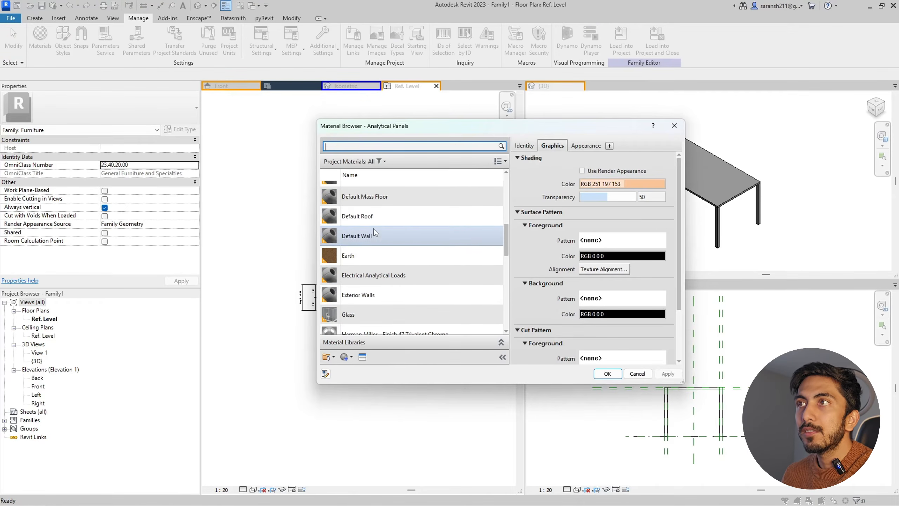
{"action": "scroll", "coordinate": [372, 264], "scroll_direction": "down", "scroll_amount": 3}
{"action": "scroll", "coordinate": [377, 264], "scroll_direction": "down", "scroll_amount": 3}
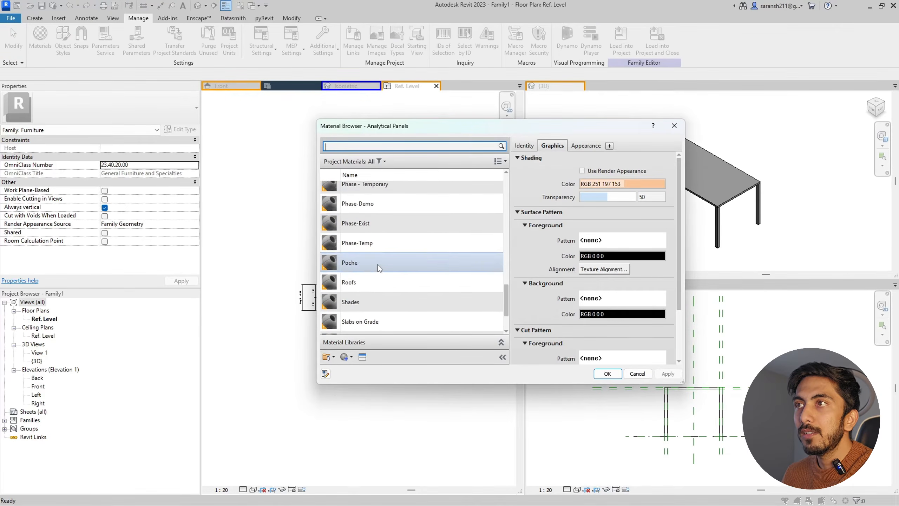
{"action": "scroll", "coordinate": [378, 264], "scroll_direction": "up", "scroll_amount": 3}
{"action": "scroll", "coordinate": [378, 265], "scroll_direction": "down", "scroll_amount": 3}
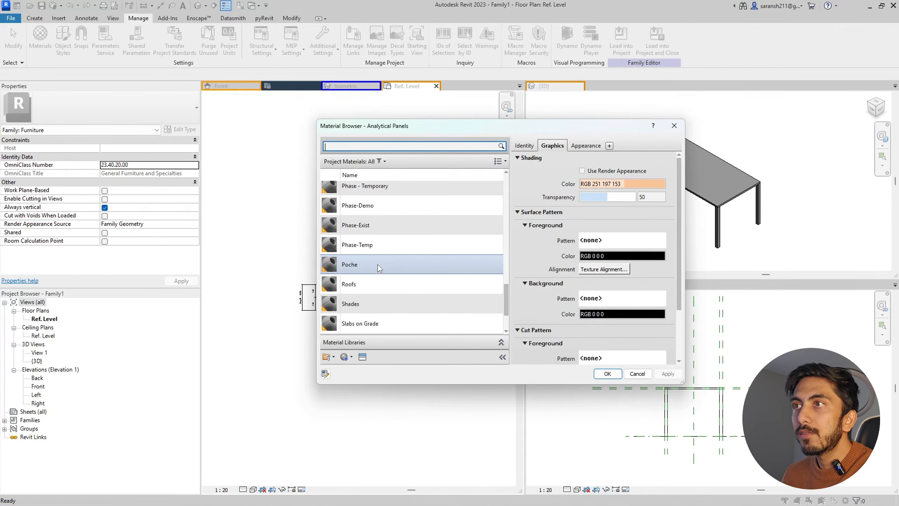
{"action": "scroll", "coordinate": [378, 264], "scroll_direction": "up", "scroll_amount": 3}
{"action": "scroll", "coordinate": [378, 264], "scroll_direction": "up", "scroll_amount": 2}
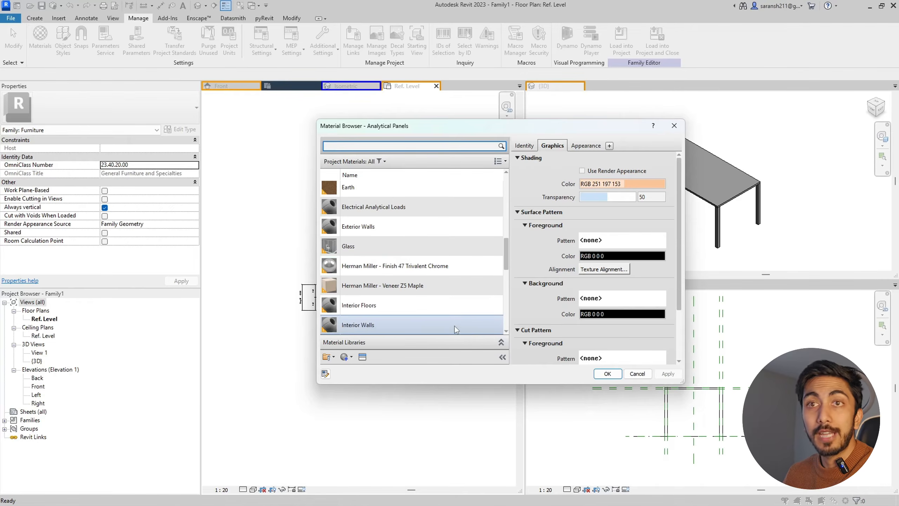
{"action": "left_click", "coordinate": [609, 374]}
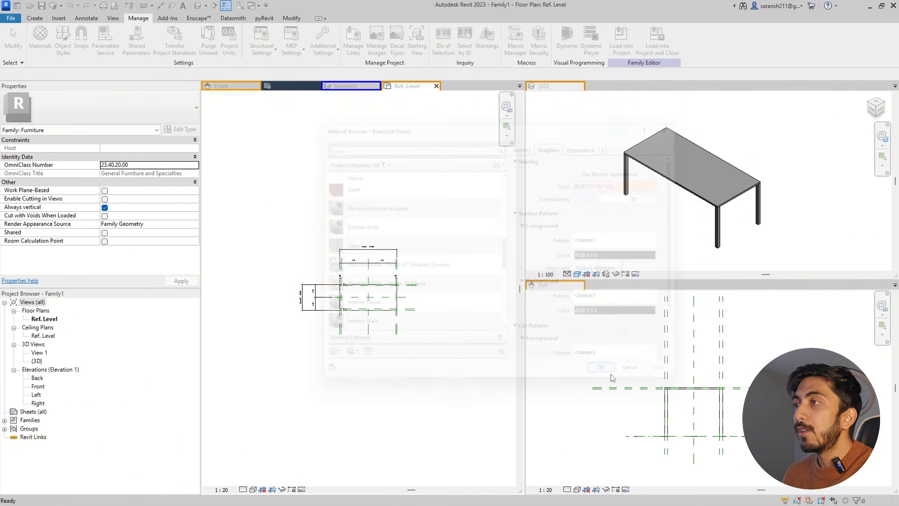
Set the Table Leg Material parameter to Herman Miller - Finish 47 Trivalent Chrome in the Family Types.
{"action": "left_click", "coordinate": [34, 19]}
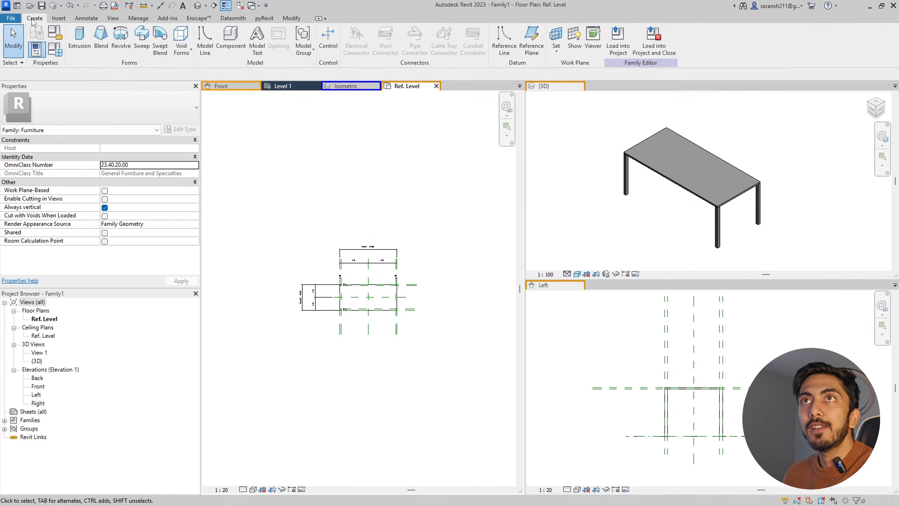
{"action": "left_click", "coordinate": [56, 53]}
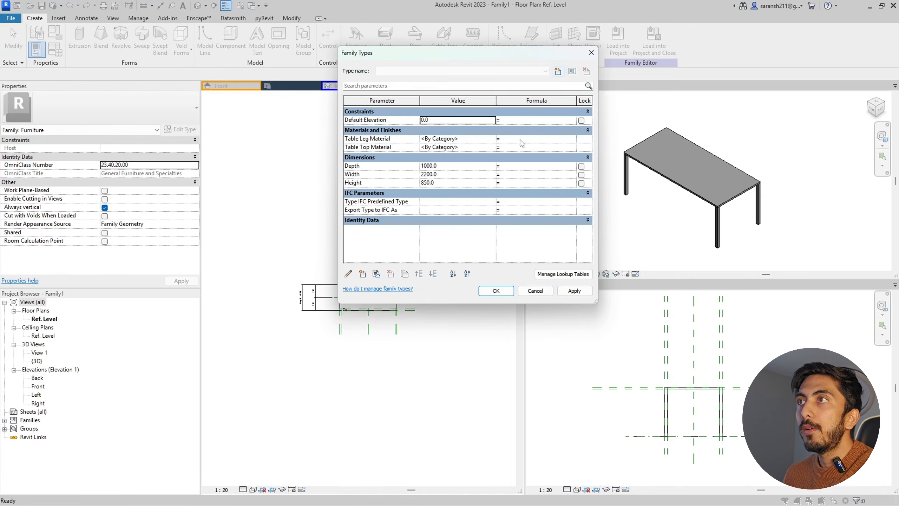
{"action": "left_click", "coordinate": [491, 139]}
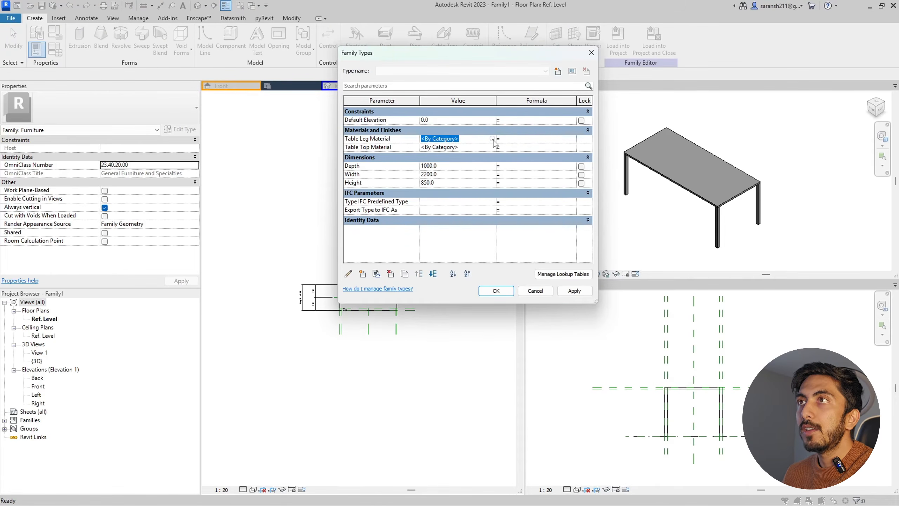
{"action": "left_click", "coordinate": [492, 138]}
{"action": "scroll", "coordinate": [396, 246], "scroll_direction": "down", "scroll_amount": 5}
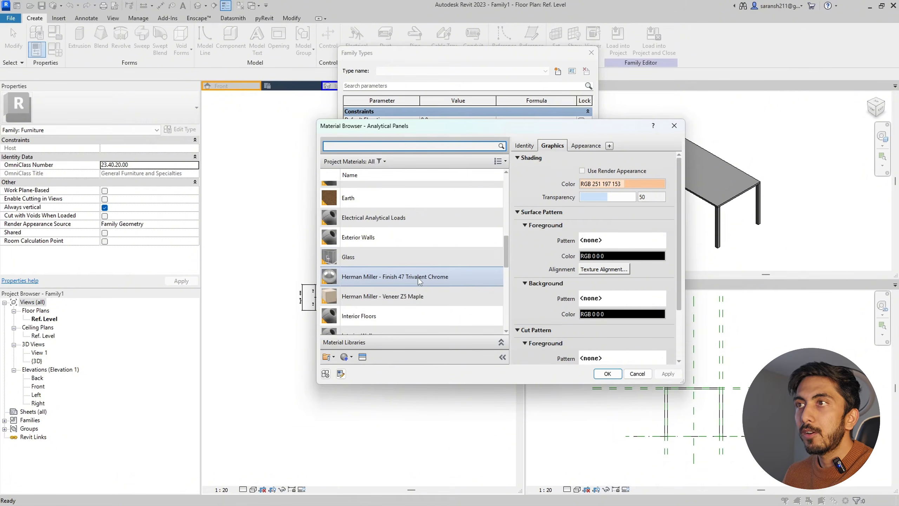
{"action": "left_click", "coordinate": [419, 281]}
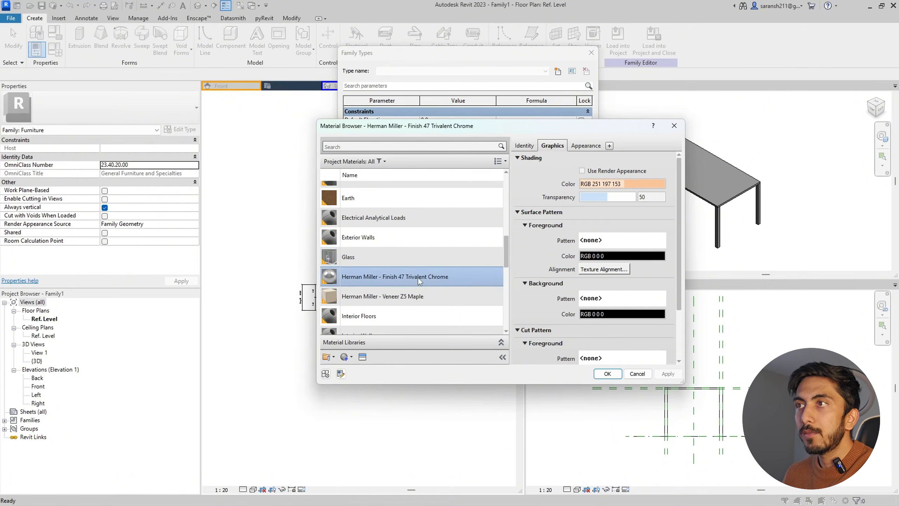
{"action": "left_click", "coordinate": [609, 373]}
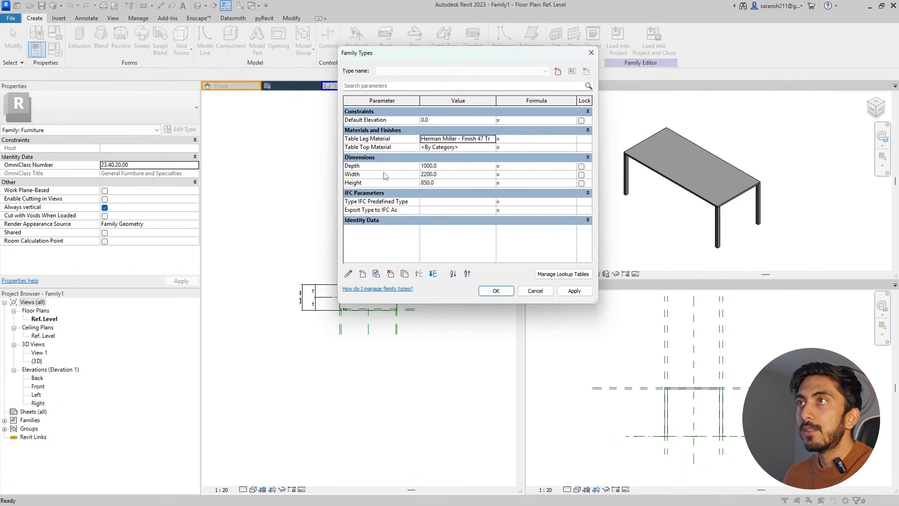
Set the Table Top Material parameter to Herman Miller - Veneer Z5 Maple and apply the family type changes.
{"action": "left_click", "coordinate": [403, 148]}
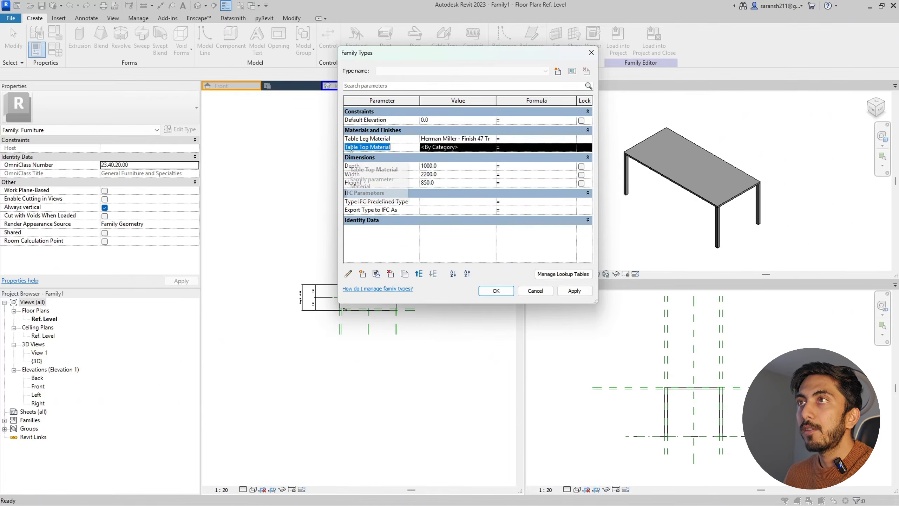
{"action": "left_click", "coordinate": [481, 150]}
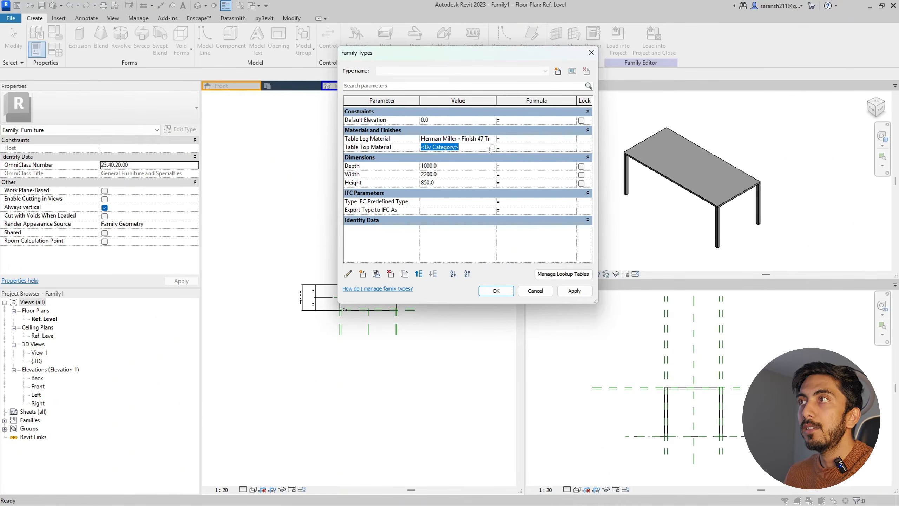
{"action": "left_click", "coordinate": [492, 147]}
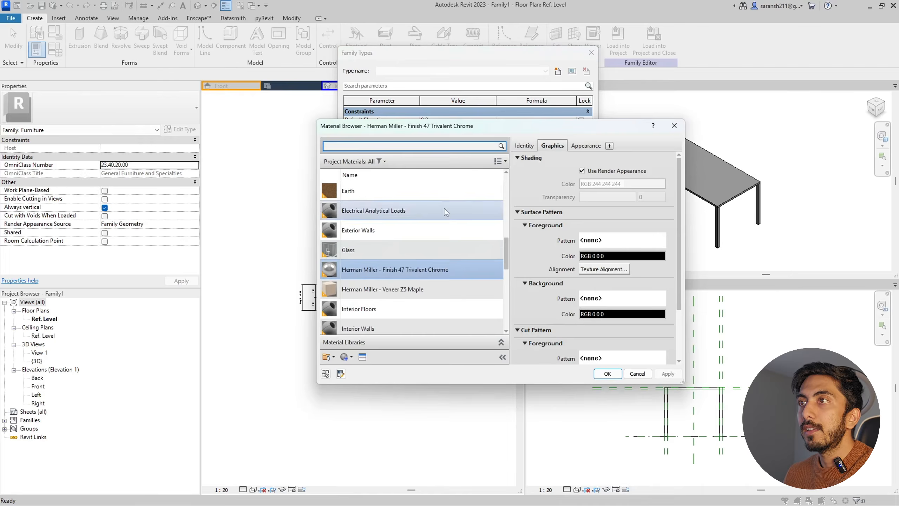
{"action": "left_click", "coordinate": [410, 295]}
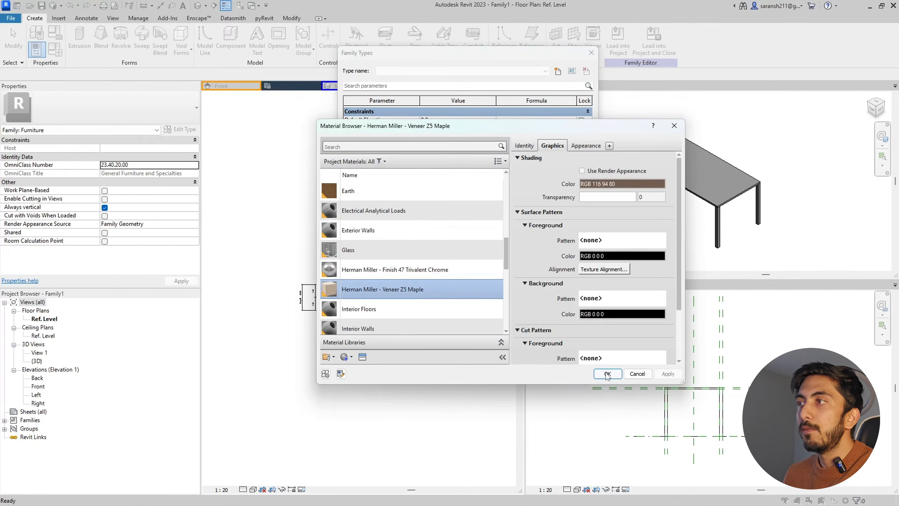
{"action": "left_click", "coordinate": [606, 373]}
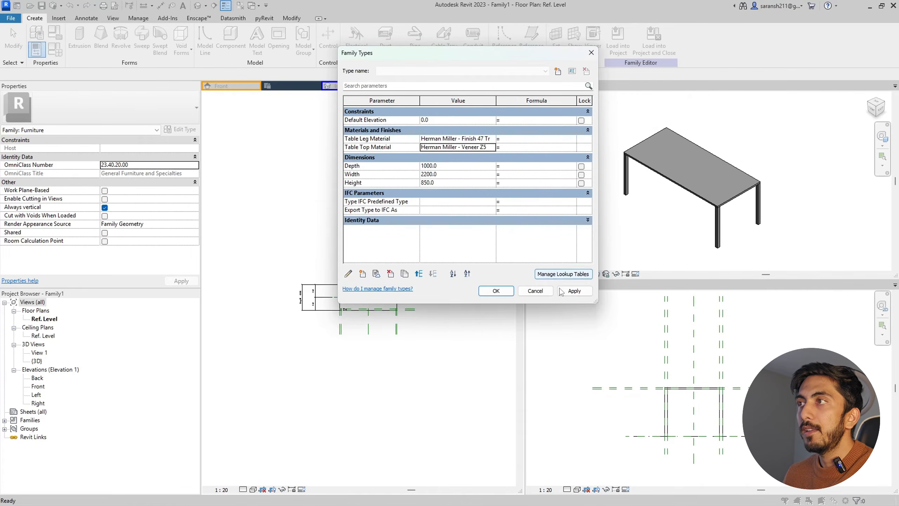
{"action": "left_click", "coordinate": [574, 291]}
{"action": "left_click", "coordinate": [506, 293]}
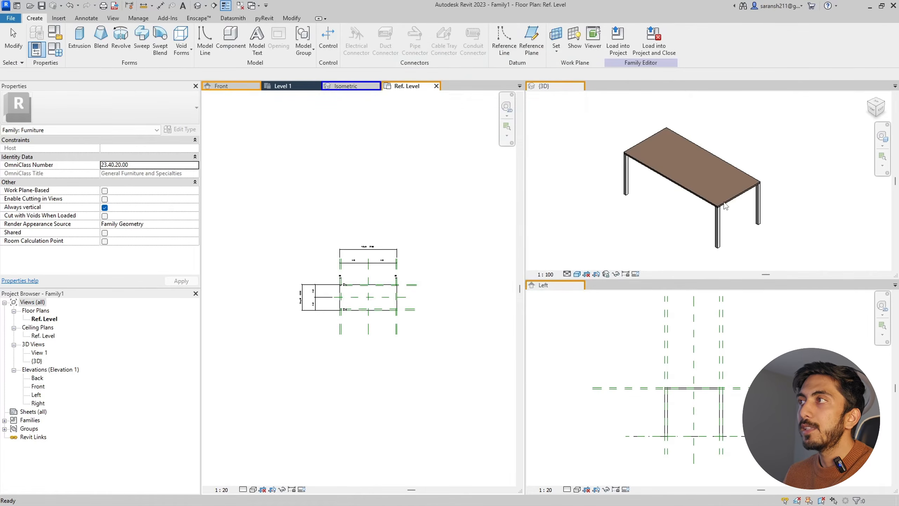
Inspect the materials of the tabletop and legs up close in the 3D view.
{"action": "left_click", "coordinate": [711, 169]}
{"action": "scroll", "coordinate": [711, 168], "scroll_direction": "up", "scroll_amount": 5}
{"action": "scroll", "coordinate": [751, 162], "scroll_direction": "down", "scroll_amount": 3}
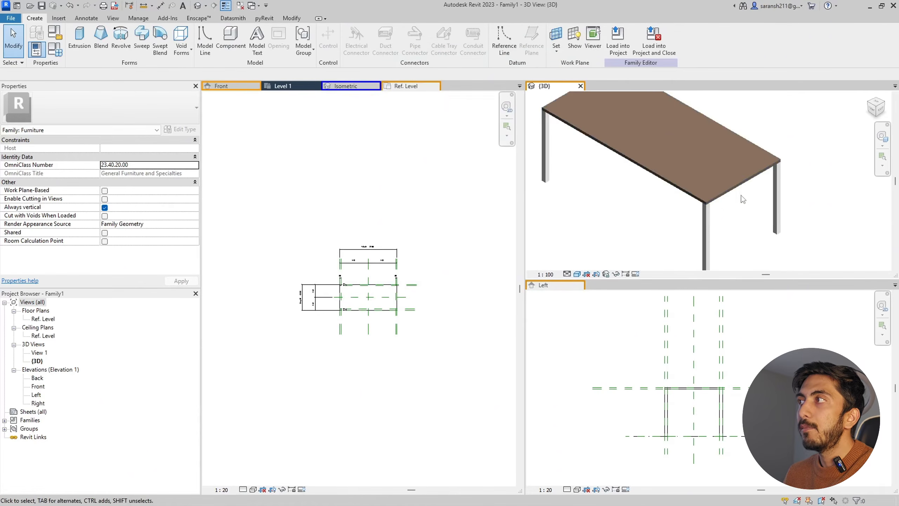
{"action": "scroll", "coordinate": [752, 149], "scroll_direction": "up", "scroll_amount": 1}
{"action": "scroll", "coordinate": [747, 239], "scroll_direction": "down", "scroll_amount": 3}
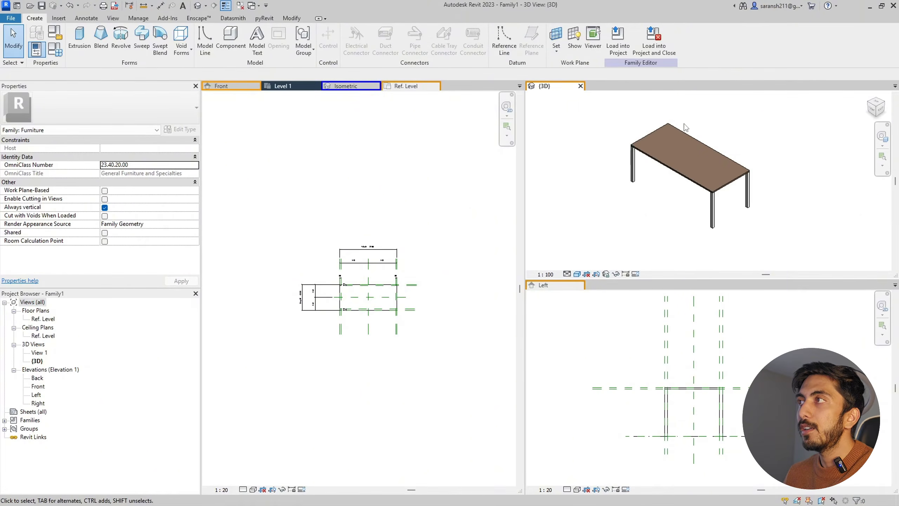
Check the materials assigned to the tabletop and leg extrusions, and review the table's dimensions in the Ref. Level plan.
{"action": "scroll", "coordinate": [766, 245], "scroll_direction": "up", "scroll_amount": 3}
{"action": "left_click", "coordinate": [657, 143]}
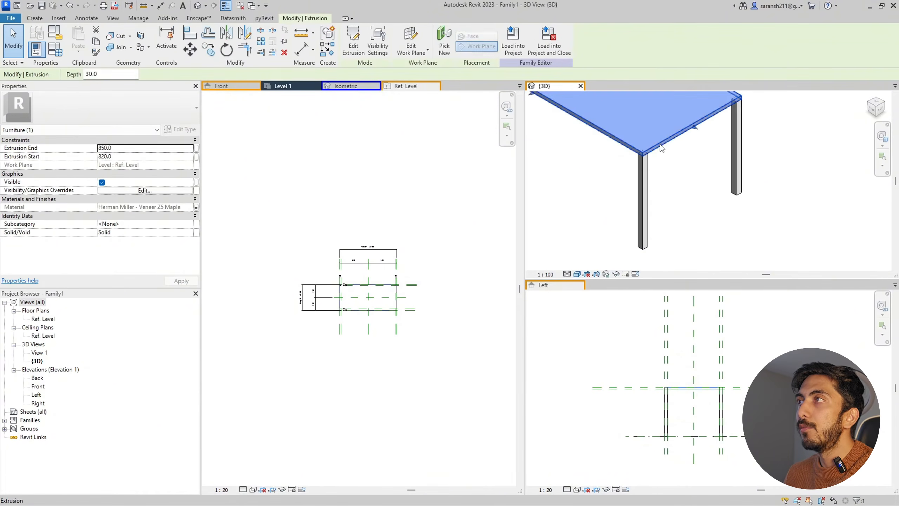
{"action": "left_click", "coordinate": [639, 178]}
{"action": "scroll", "coordinate": [717, 205], "scroll_direction": "down", "scroll_amount": 2}
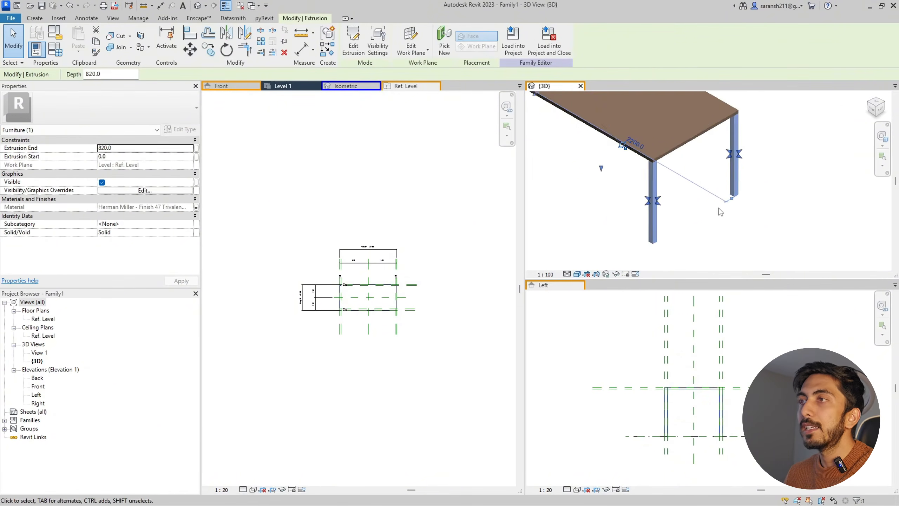
{"action": "left_click", "coordinate": [610, 213]}
{"action": "scroll", "coordinate": [611, 216], "scroll_direction": "down", "scroll_amount": 2}
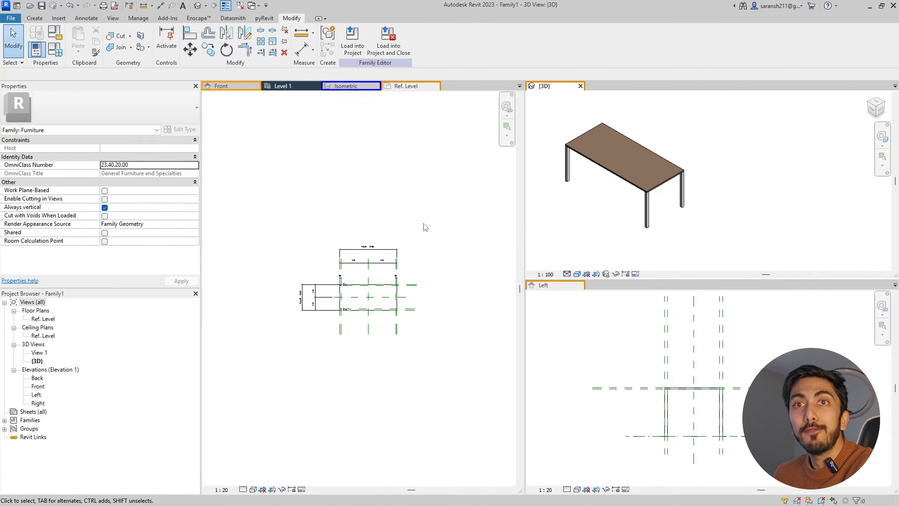
{"action": "scroll", "coordinate": [338, 298], "scroll_direction": "up", "scroll_amount": 3}
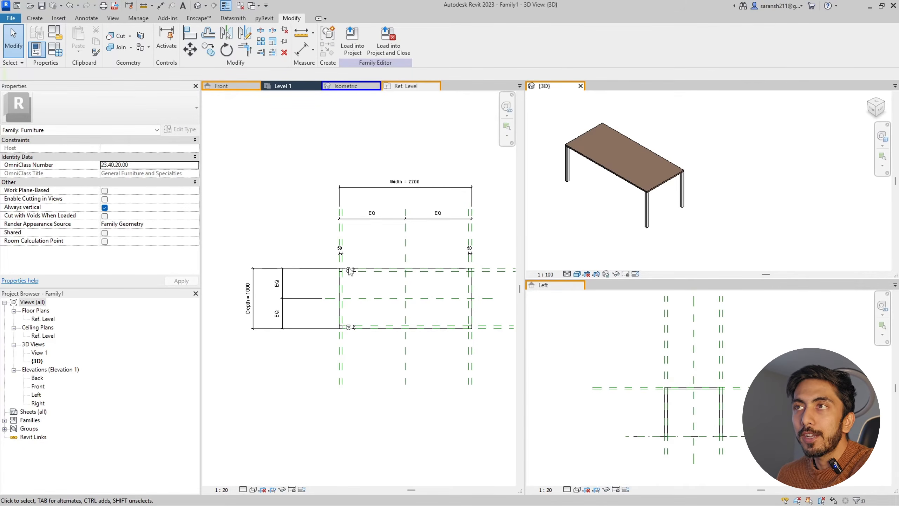
{"action": "scroll", "coordinate": [330, 230], "scroll_direction": "down", "scroll_amount": 3}
{"action": "left_click", "coordinate": [318, 216]}
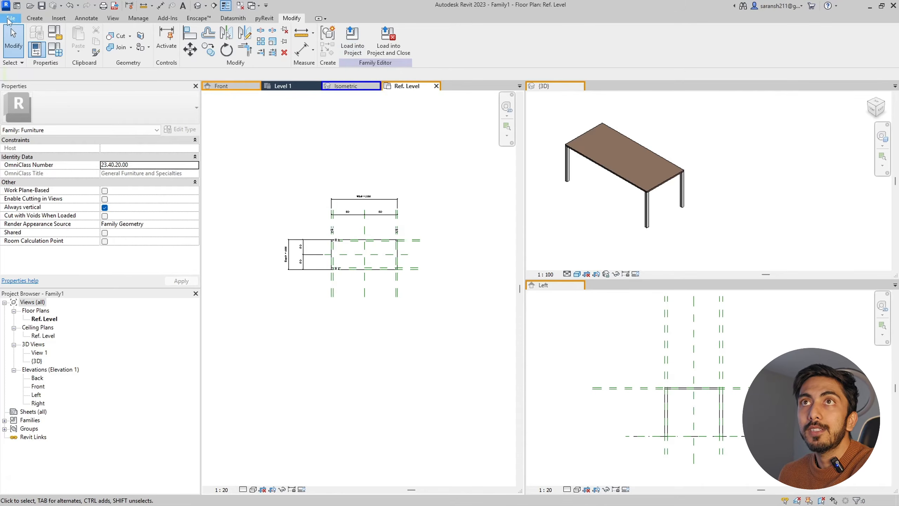
Start saving the table as a new family file, dismiss the save reminder, and choose the Desktop as its location.
{"action": "left_click", "coordinate": [10, 22]}
{"action": "mouse_move", "coordinate": [38, 129]}
{"action": "left_click", "coordinate": [120, 126]}
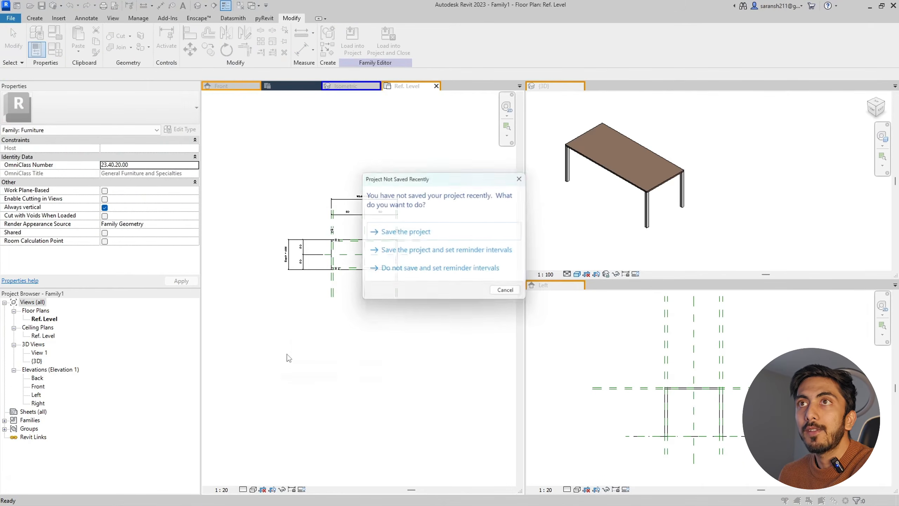
{"action": "left_click", "coordinate": [525, 177]}
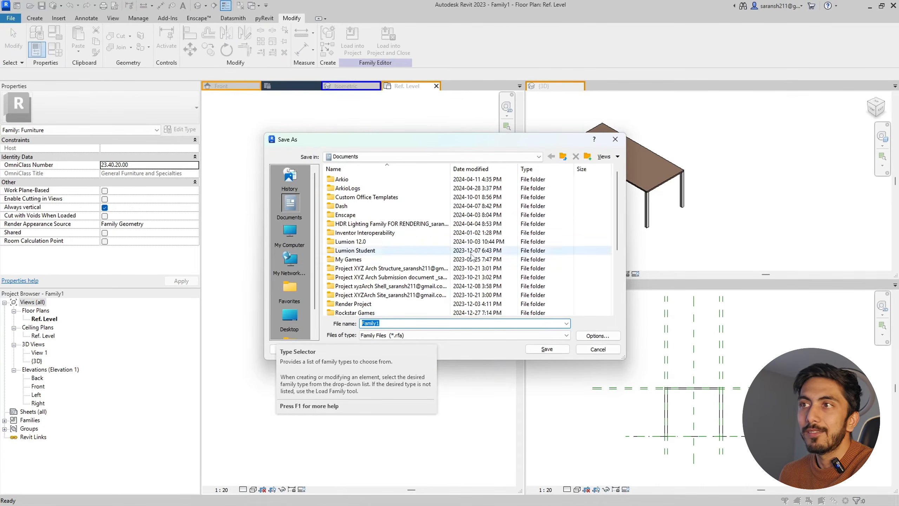
{"action": "key", "text": "BackSpace"}
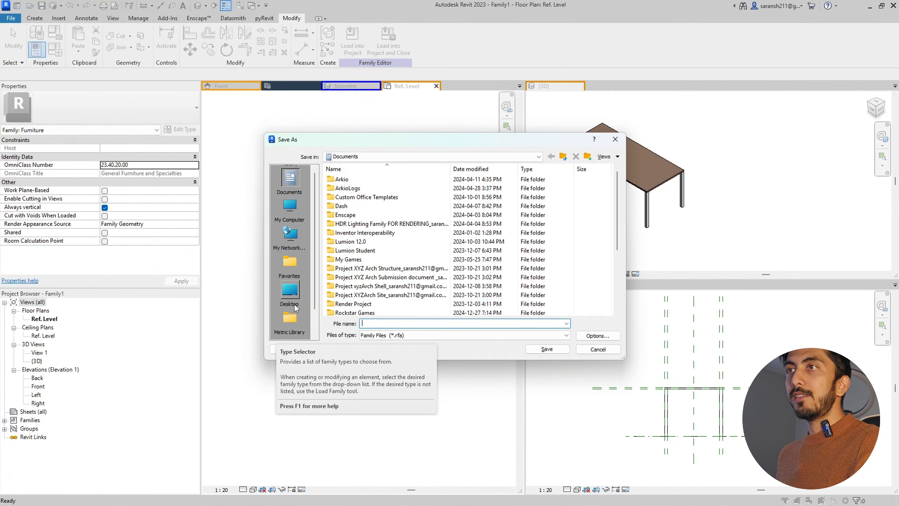
{"action": "left_click", "coordinate": [289, 316]}
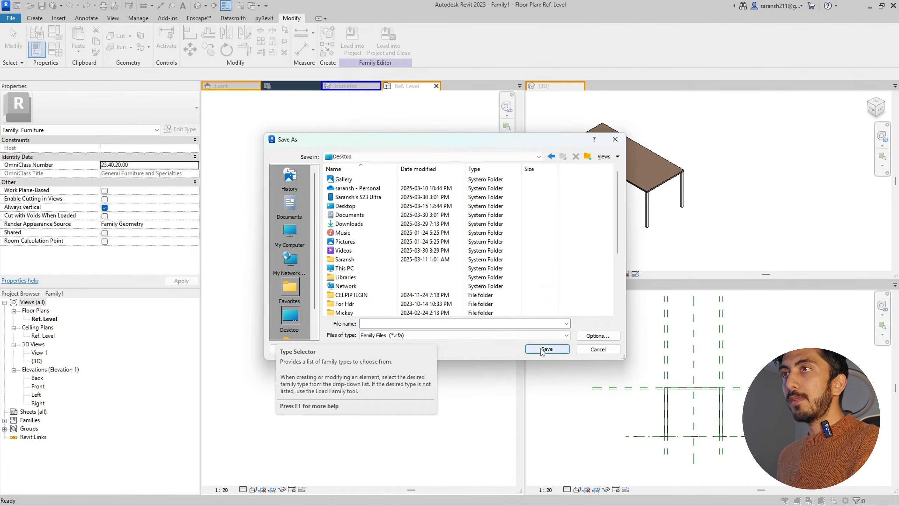
Name the family file Table Family Exercise 1 and save it.
{"action": "left_click", "coordinate": [388, 323]}
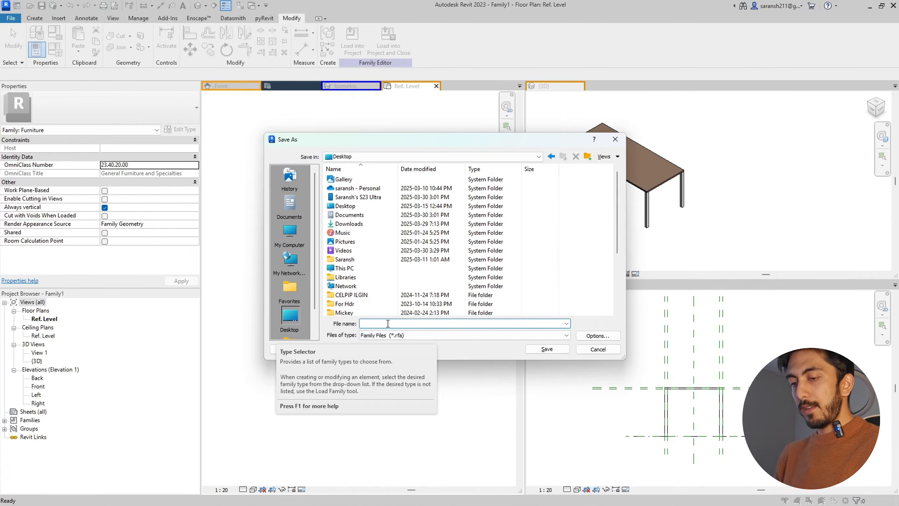
{"action": "key", "text": "Caps_Lock"}
{"action": "type", "text": "Twinmotion2022.2"}
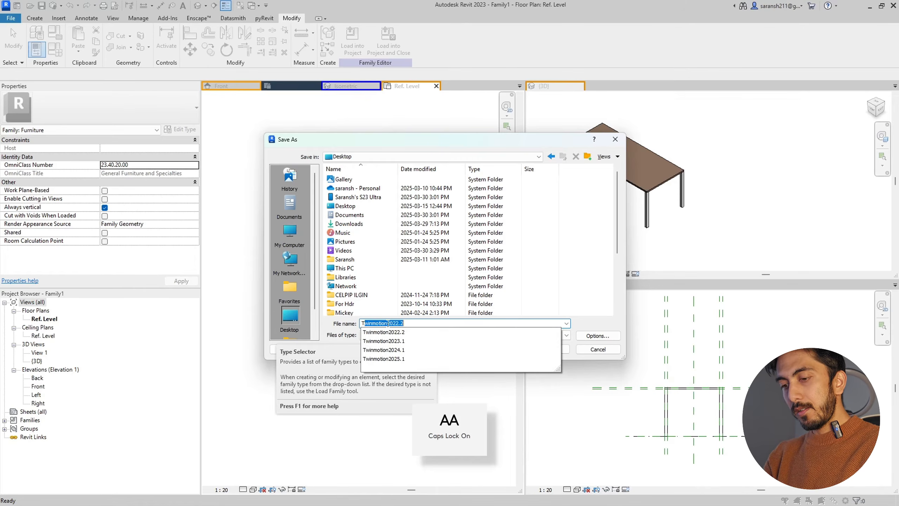
{"action": "key", "text": "Caps_Lock"}
{"action": "type", "text": "able F"}
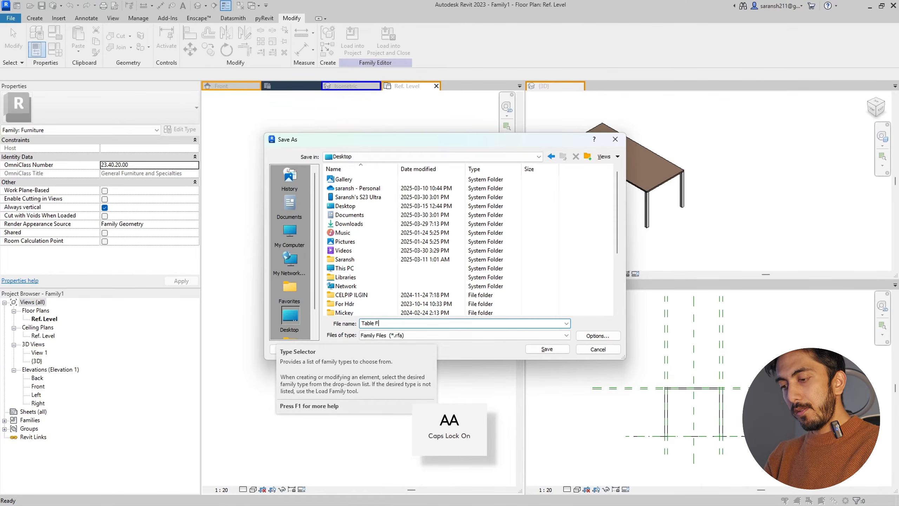
{"action": "type", "text": "amily Exercise 1"}
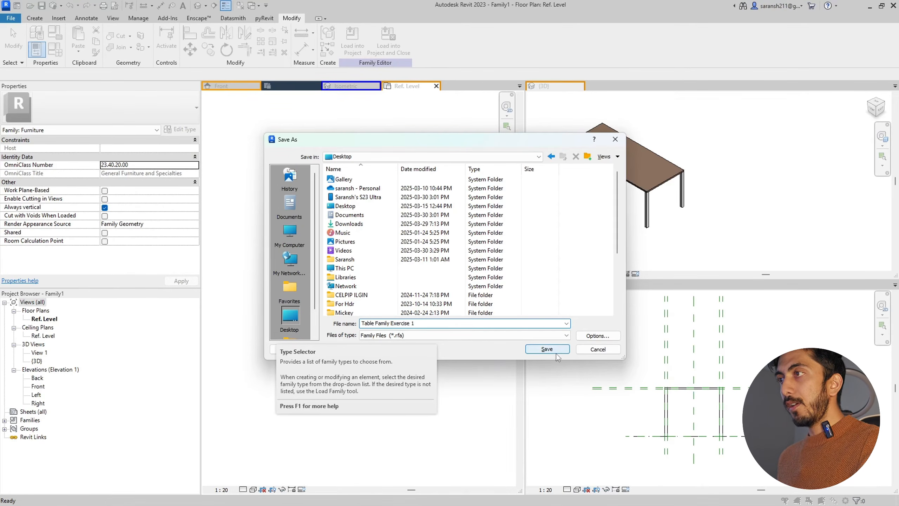
{"action": "left_click", "coordinate": [556, 353]}
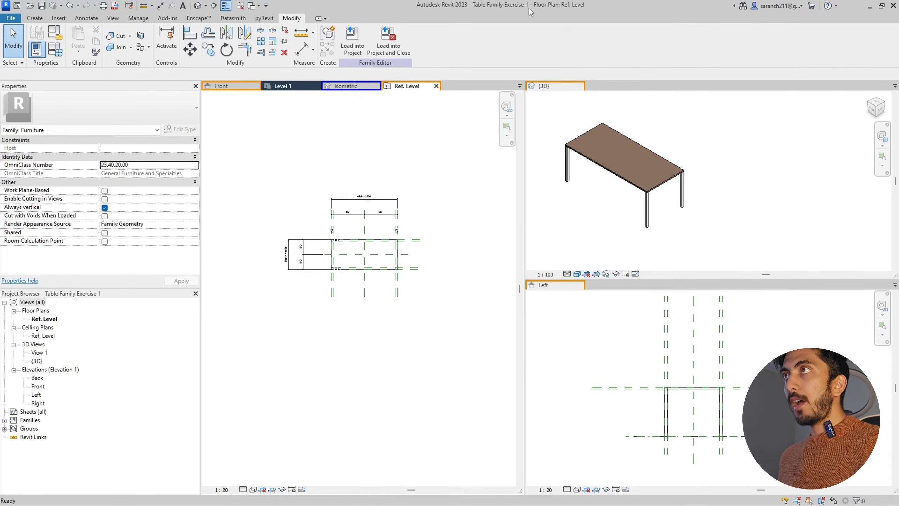
Create a new family type named Rectangular table and accept the family types.
{"action": "left_click", "coordinate": [60, 52]}
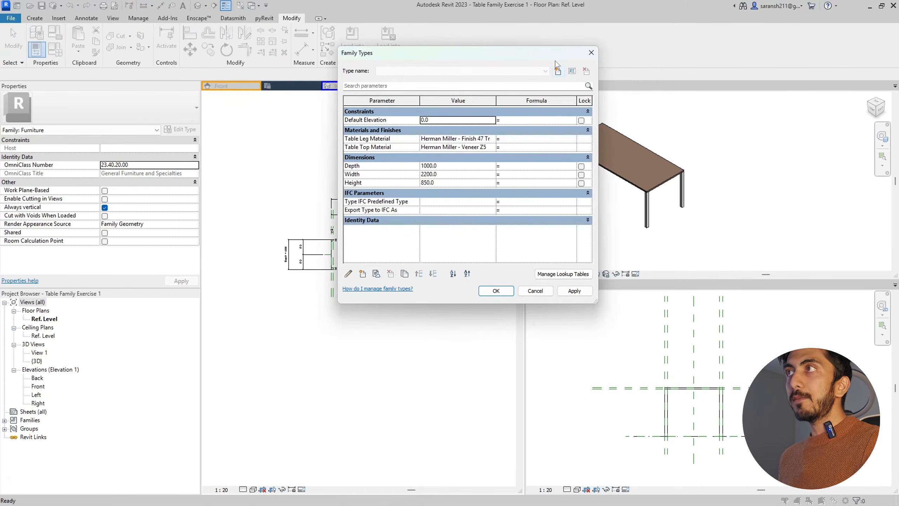
{"action": "left_click", "coordinate": [557, 71]}
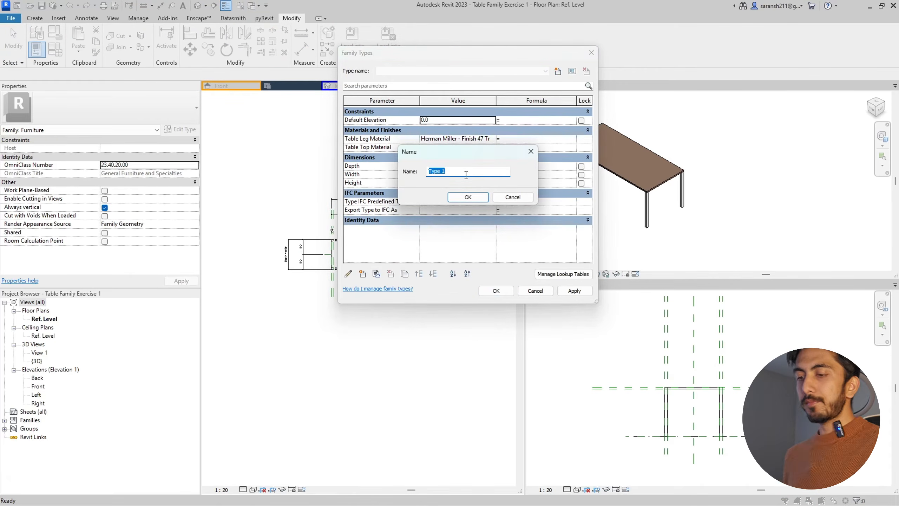
{"action": "key", "text": "Caps_Lock"}
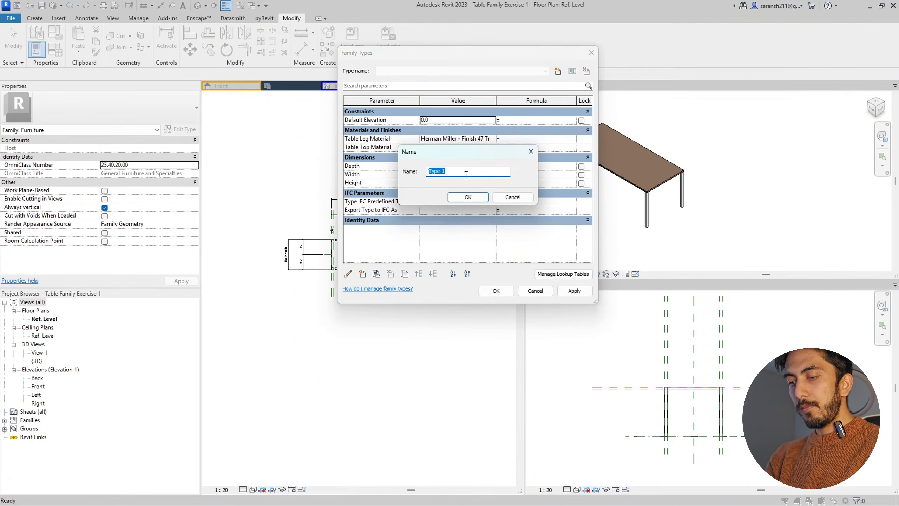
{"action": "type", "text": "R"}
{"action": "key", "text": "Caps_Lock"}
{"action": "type", "text": "ecta"}
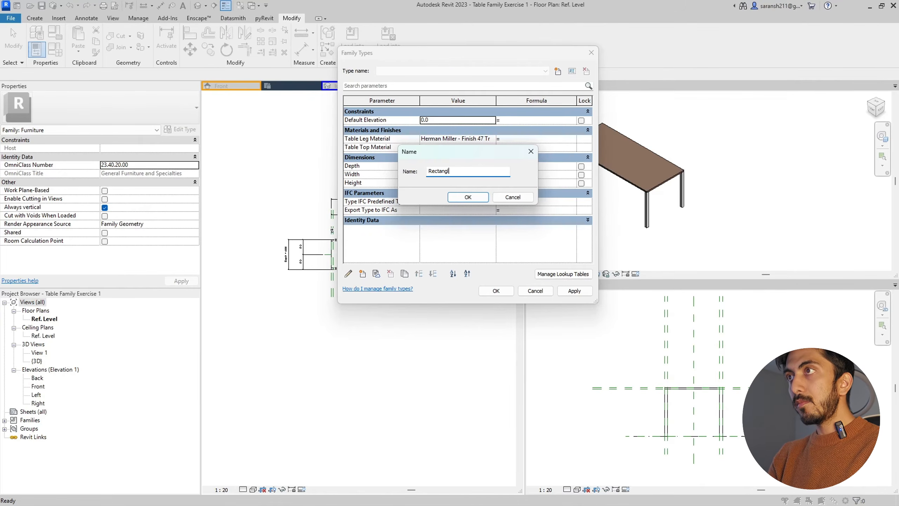
{"action": "type", "text": "ngular t"}
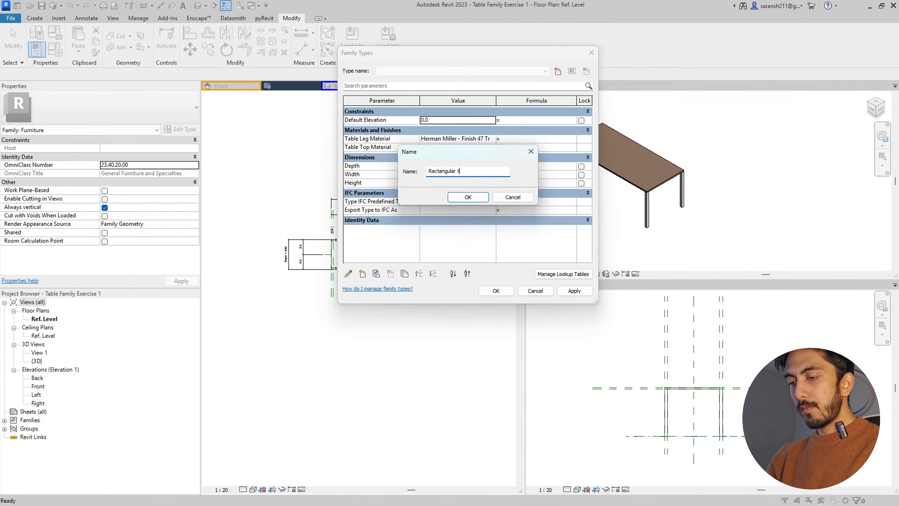
{"action": "type", "text": "able"}
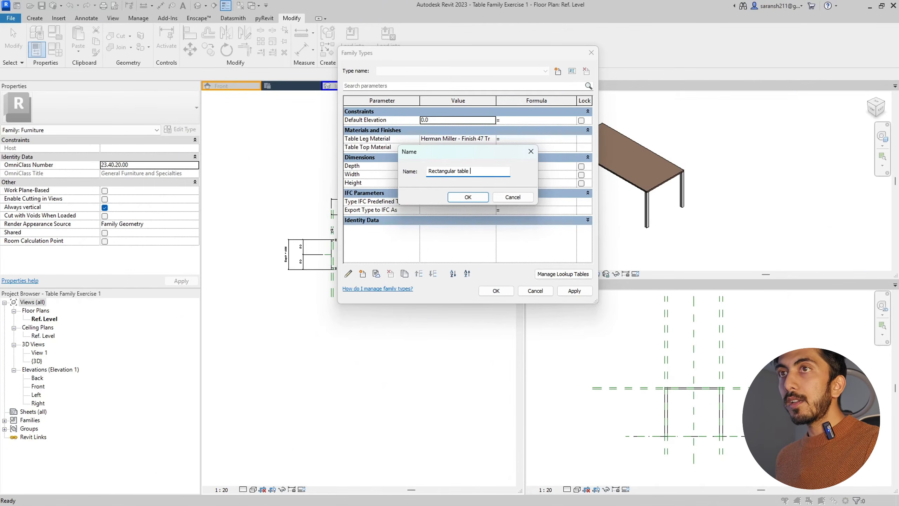
{"action": "left_click", "coordinate": [467, 196]}
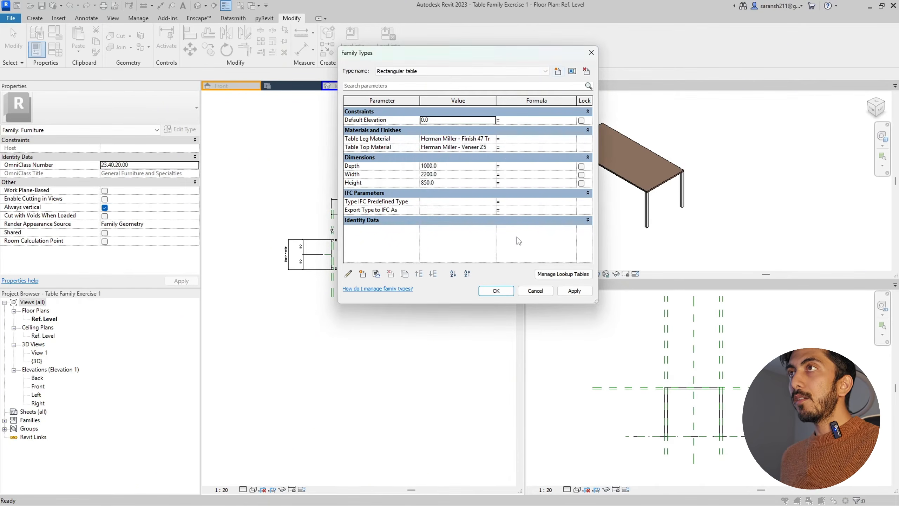
{"action": "left_click", "coordinate": [495, 291]}
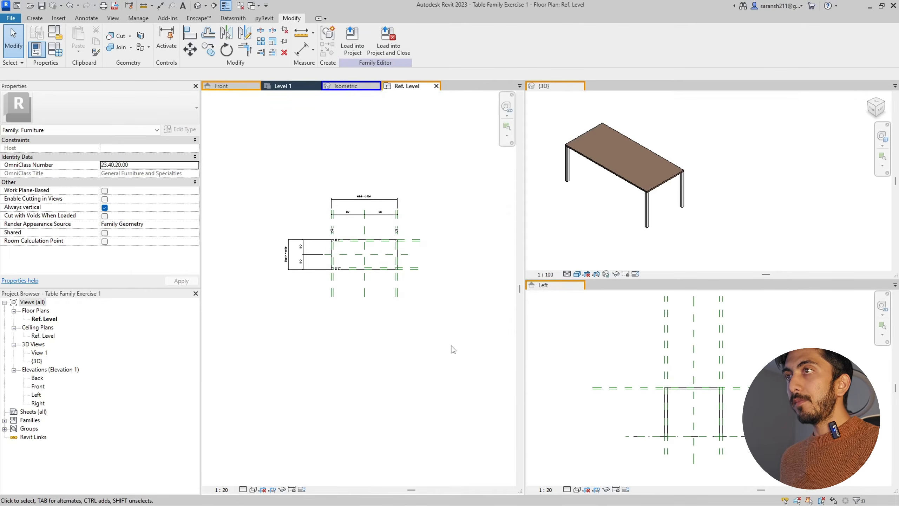
Load the table family into the RAC_basic_sample_project.rvt project only.
{"action": "left_click", "coordinate": [360, 44]}
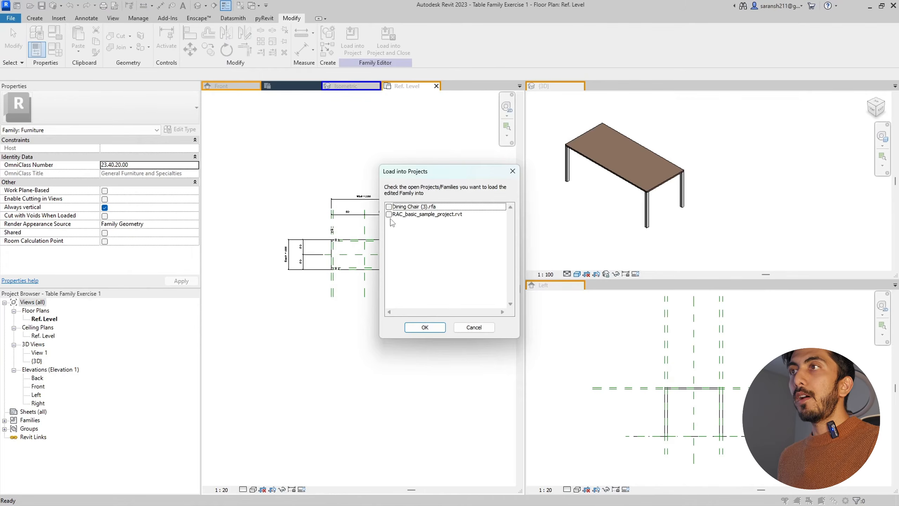
{"action": "left_click", "coordinate": [389, 215]}
{"action": "left_click", "coordinate": [424, 326]}
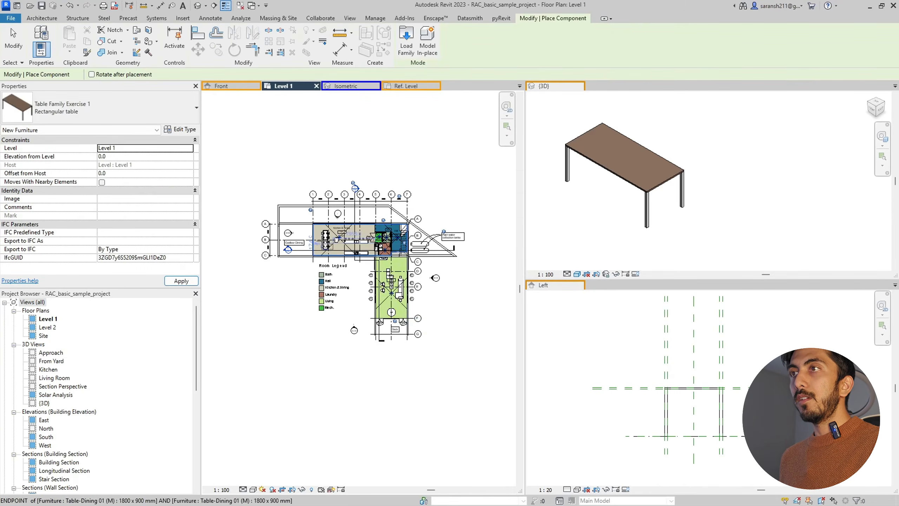
Place one Rectangular table on Level 1 in the Kitchen & Dining room, about 320 mm from the upper exterior wall near door 105.
{"action": "scroll", "coordinate": [323, 239], "scroll_direction": "up", "scroll_amount": 10}
{"action": "scroll", "coordinate": [303, 198], "scroll_direction": "down", "scroll_amount": 5}
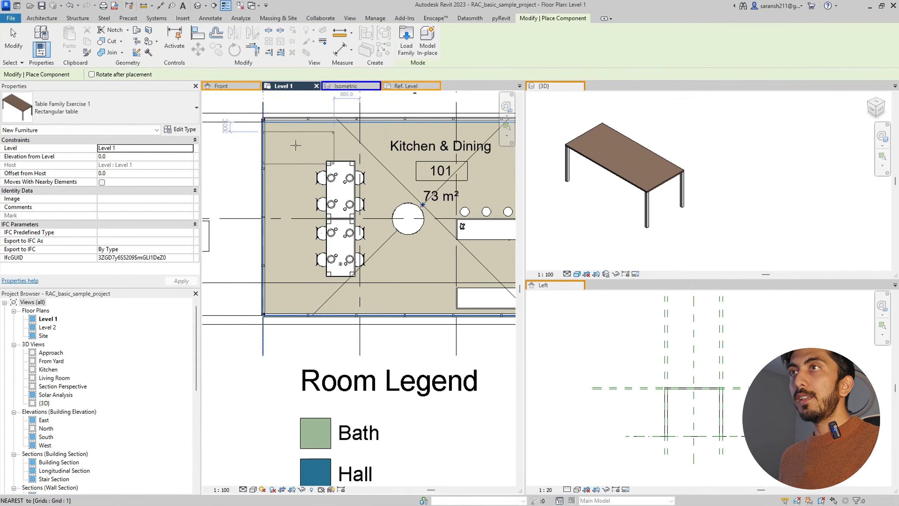
{"action": "scroll", "coordinate": [330, 141], "scroll_direction": "up", "scroll_amount": 8}
{"action": "scroll", "coordinate": [329, 141], "scroll_direction": "down", "scroll_amount": 5}
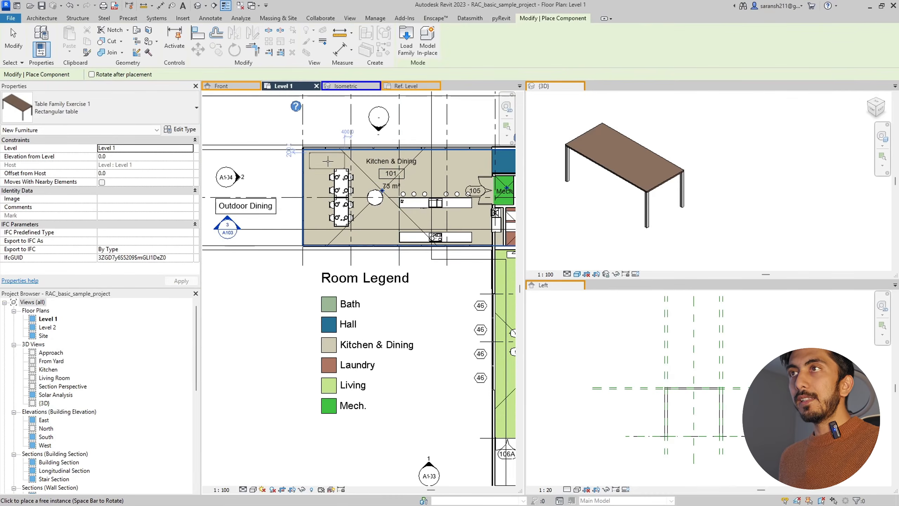
{"action": "scroll", "coordinate": [459, 171], "scroll_direction": "up", "scroll_amount": 5}
{"action": "scroll", "coordinate": [459, 171], "scroll_direction": "down", "scroll_amount": 3}
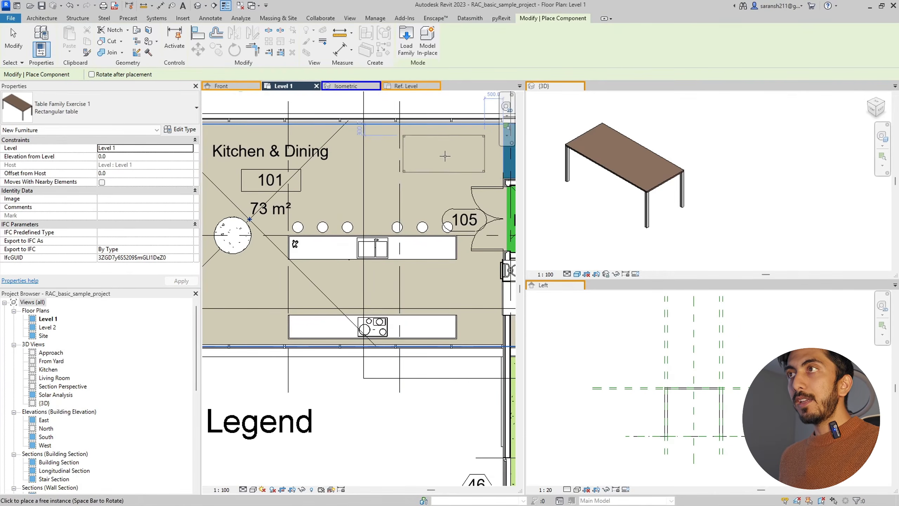
{"action": "scroll", "coordinate": [442, 162], "scroll_direction": "up", "scroll_amount": 2}
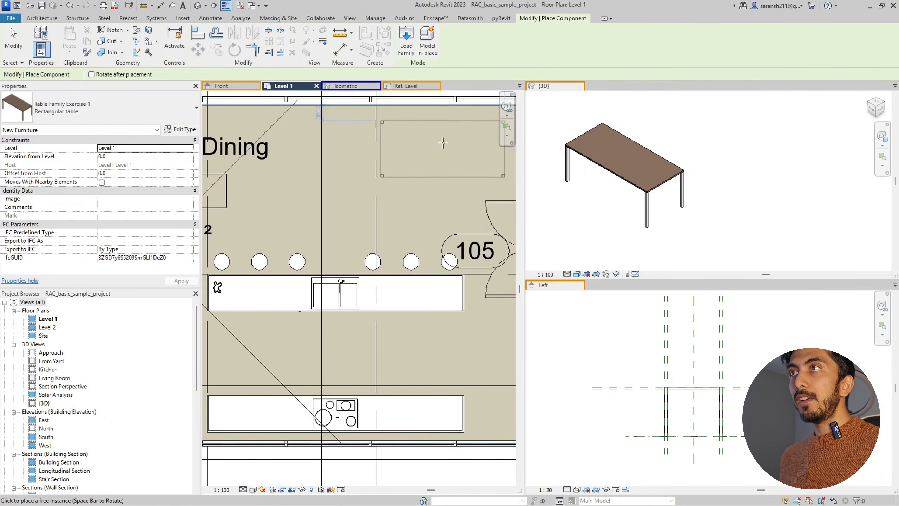
{"action": "scroll", "coordinate": [429, 144], "scroll_direction": "down", "scroll_amount": 2}
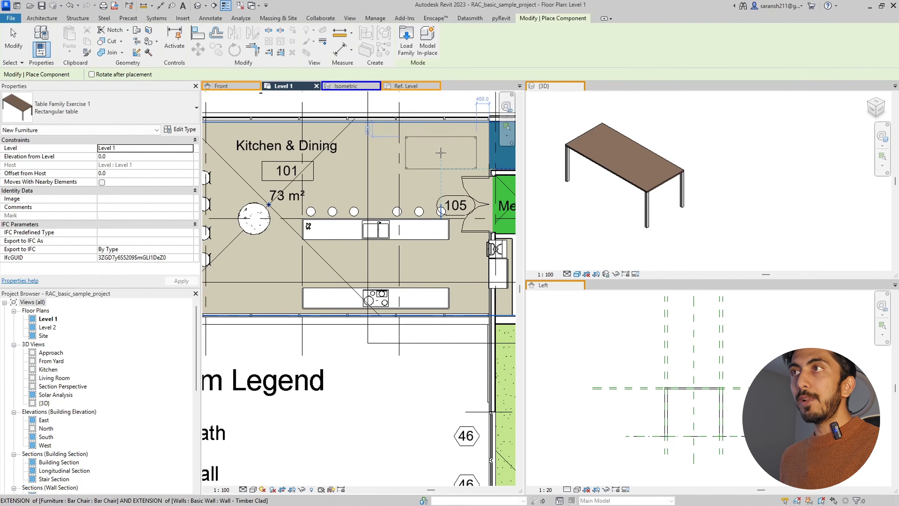
{"action": "scroll", "coordinate": [441, 153], "scroll_direction": "up", "scroll_amount": 2}
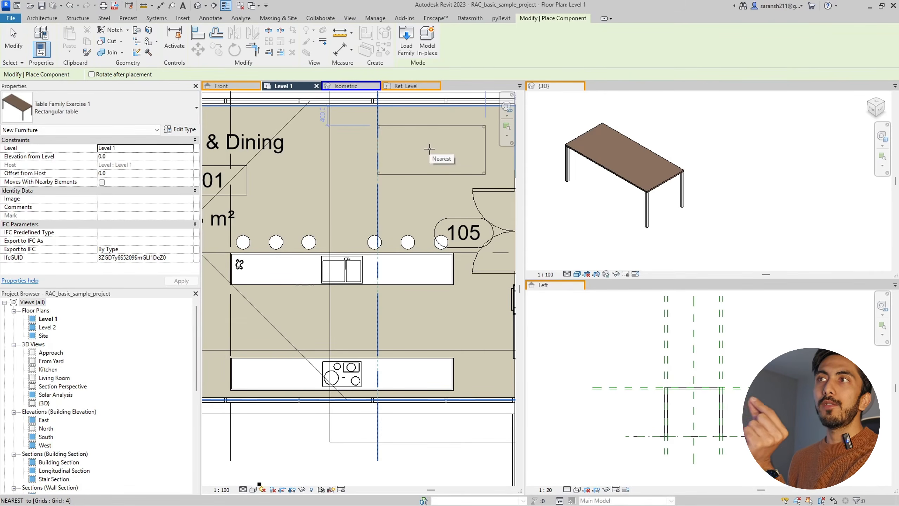
{"action": "scroll", "coordinate": [432, 145], "scroll_direction": "up", "scroll_amount": 1}
{"action": "scroll", "coordinate": [432, 145], "scroll_direction": "down", "scroll_amount": 2}
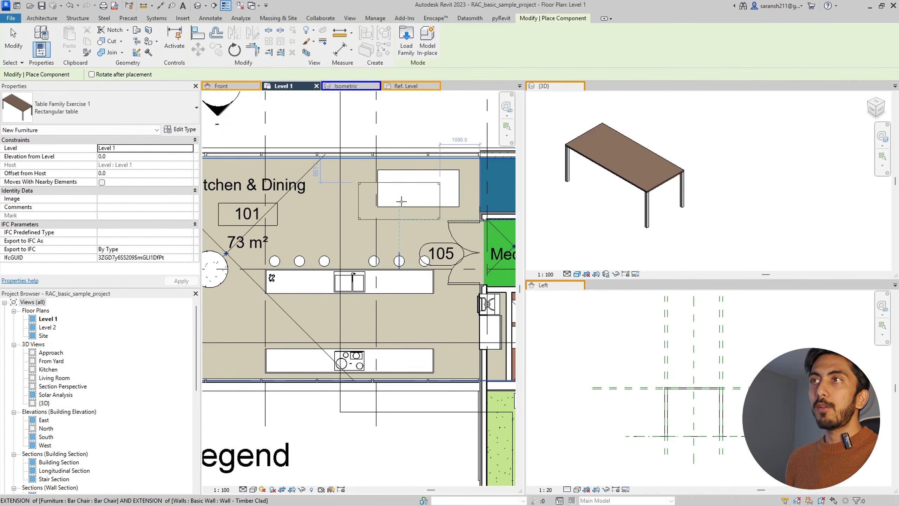
{"action": "key", "text": "Escape"}
{"action": "left_click", "coordinate": [410, 173]}
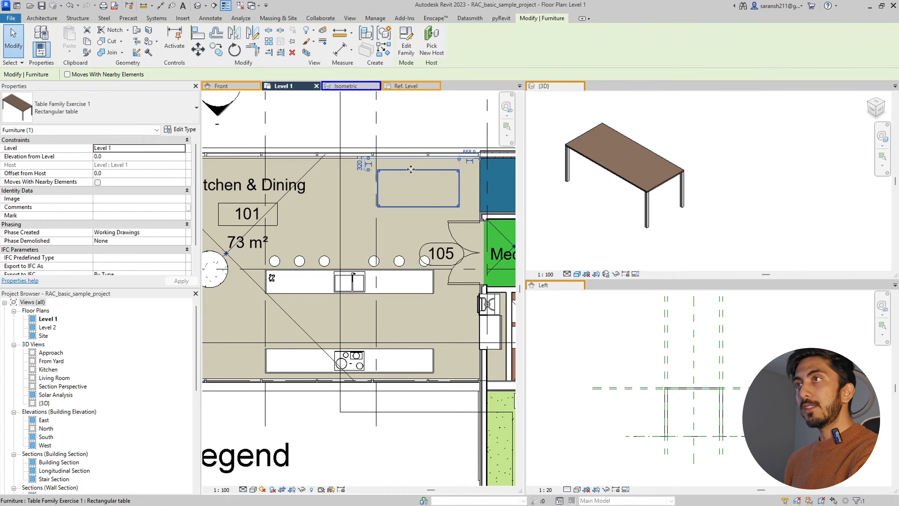
{"action": "key", "text": "Escape"}
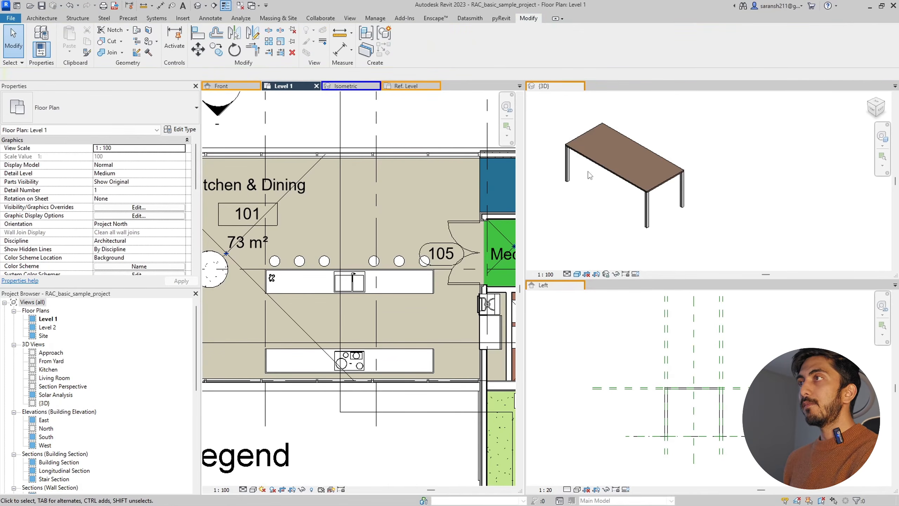
Return to the table family's Ref. Level plan and examine the Defines Origin setting of the Center (Left/Right) reference plane.
{"action": "double_click", "coordinate": [637, 181]}
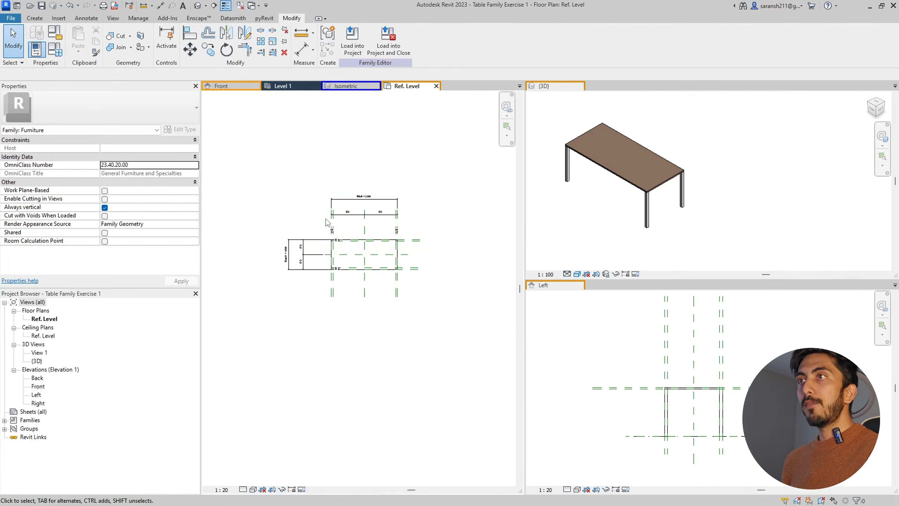
{"action": "scroll", "coordinate": [357, 225], "scroll_direction": "up", "scroll_amount": 5}
{"action": "left_click", "coordinate": [378, 245]}
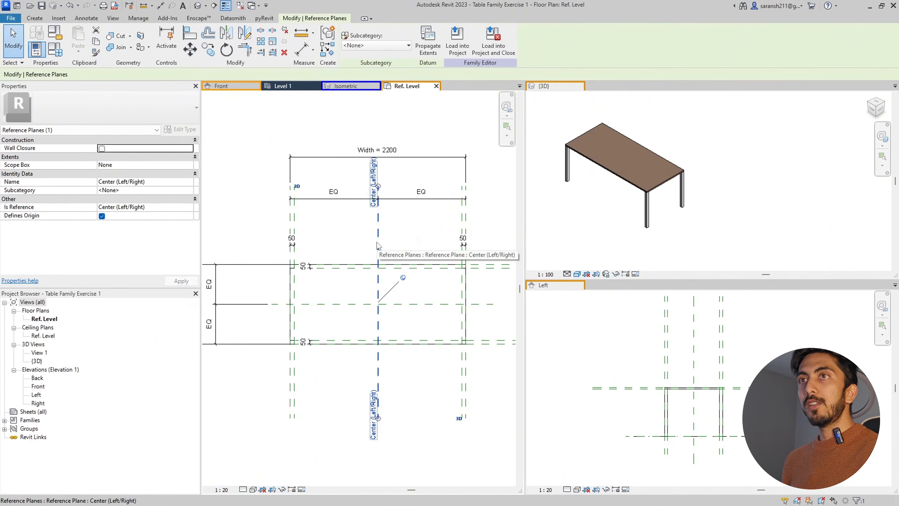
{"action": "left_click", "coordinate": [340, 244]}
{"action": "left_click", "coordinate": [379, 247]}
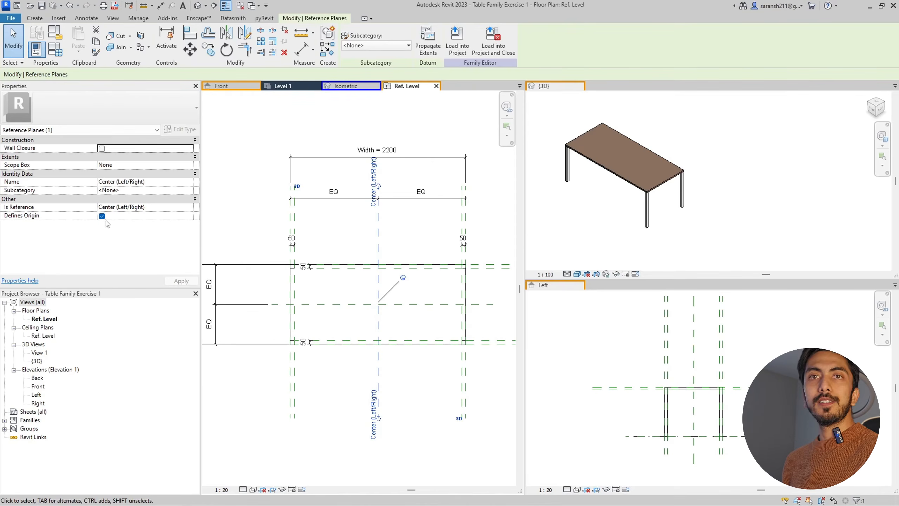
{"action": "left_click", "coordinate": [226, 236]}
{"action": "scroll", "coordinate": [349, 202], "scroll_direction": "down", "scroll_amount": 4}
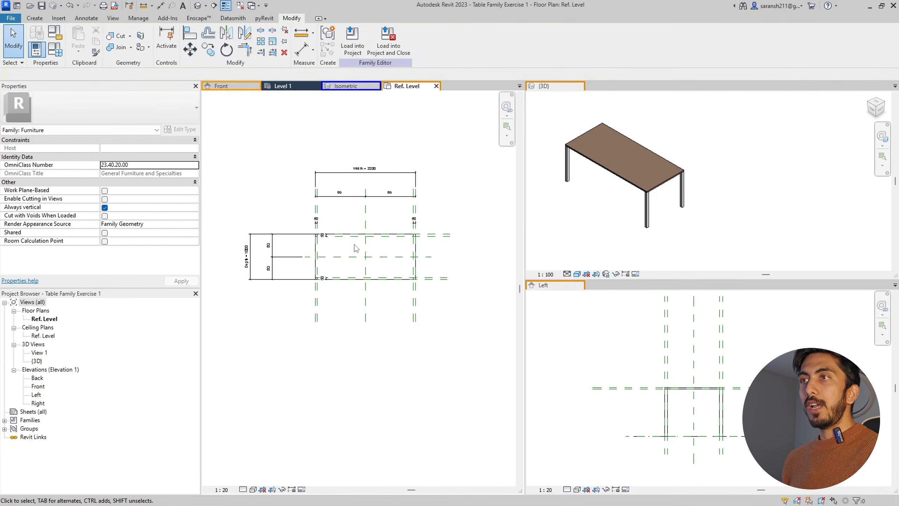
Examine the origin setting of the Center (Front/Back) reference plane and where it crosses the Center (Left/Right) plane.
{"action": "scroll", "coordinate": [350, 256], "scroll_direction": "up", "scroll_amount": 5}
{"action": "left_click", "coordinate": [348, 258]}
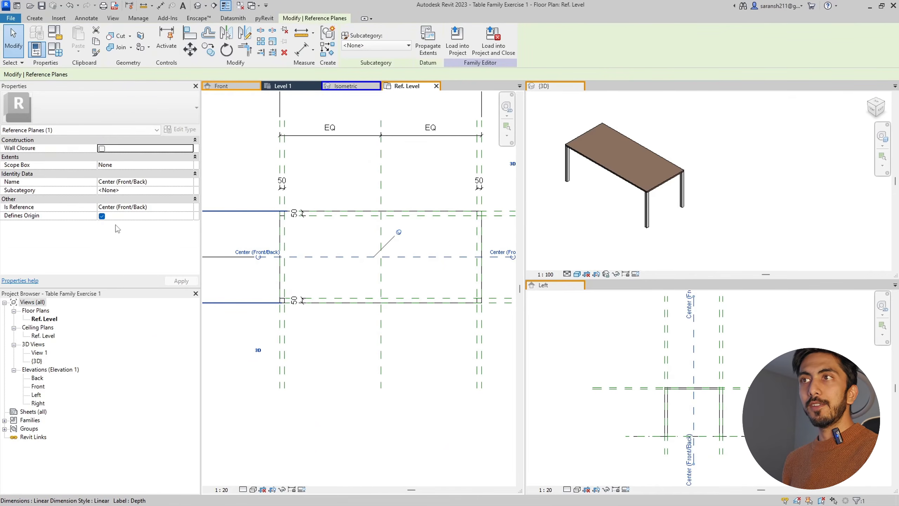
{"action": "scroll", "coordinate": [365, 247], "scroll_direction": "down", "scroll_amount": 3}
{"action": "left_click", "coordinate": [386, 310]}
{"action": "scroll", "coordinate": [367, 262], "scroll_direction": "up", "scroll_amount": 1}
{"action": "left_click", "coordinate": [376, 306]}
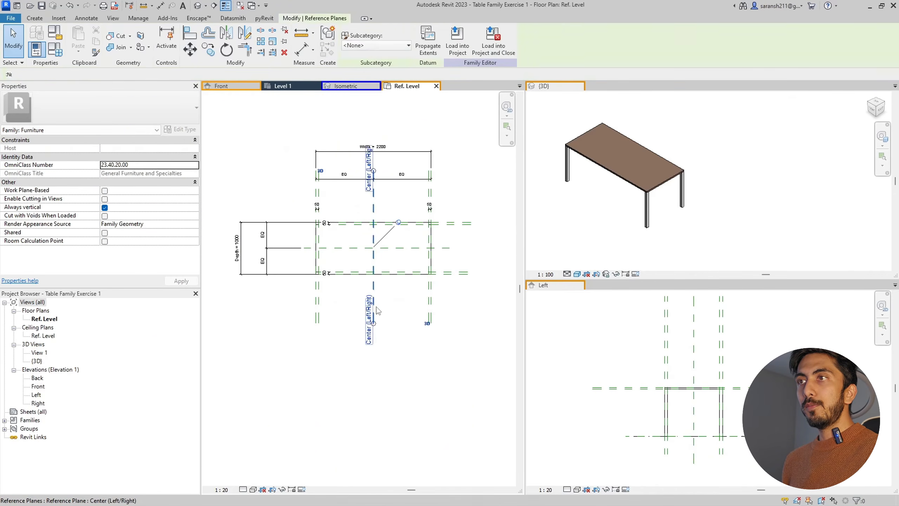
{"action": "left_click", "coordinate": [306, 249]}
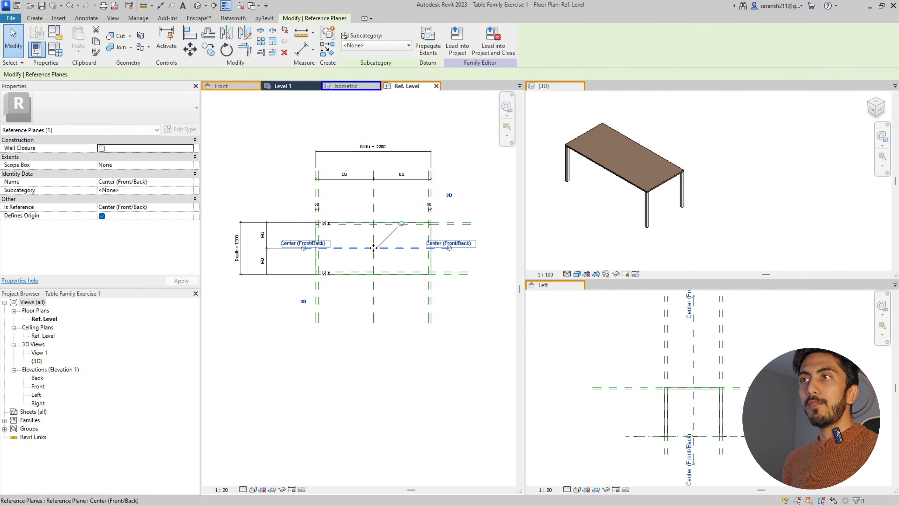
{"action": "left_click", "coordinate": [287, 237]}
{"action": "left_click", "coordinate": [311, 251]}
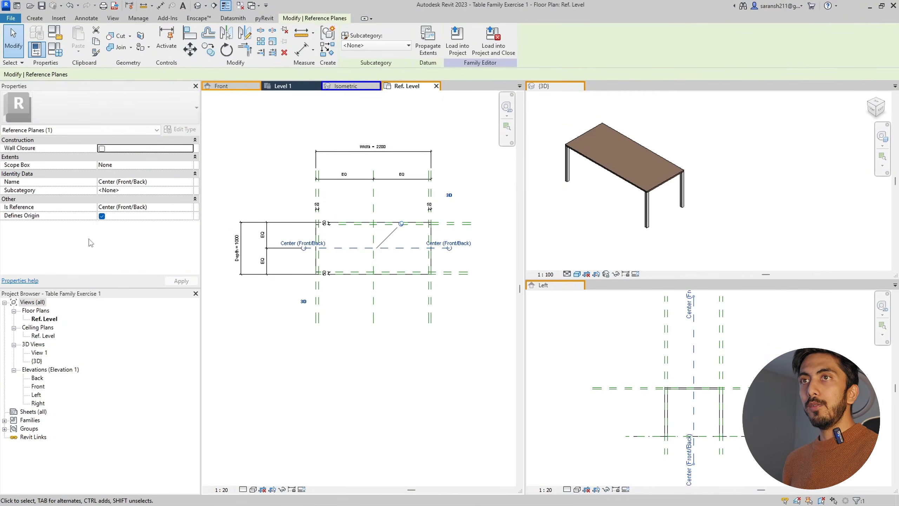
Clear Defines Origin for the Center (Front/Back) and Center (Left/Right) reference planes.
{"action": "left_click", "coordinate": [102, 217]}
{"action": "left_click", "coordinate": [236, 195]}
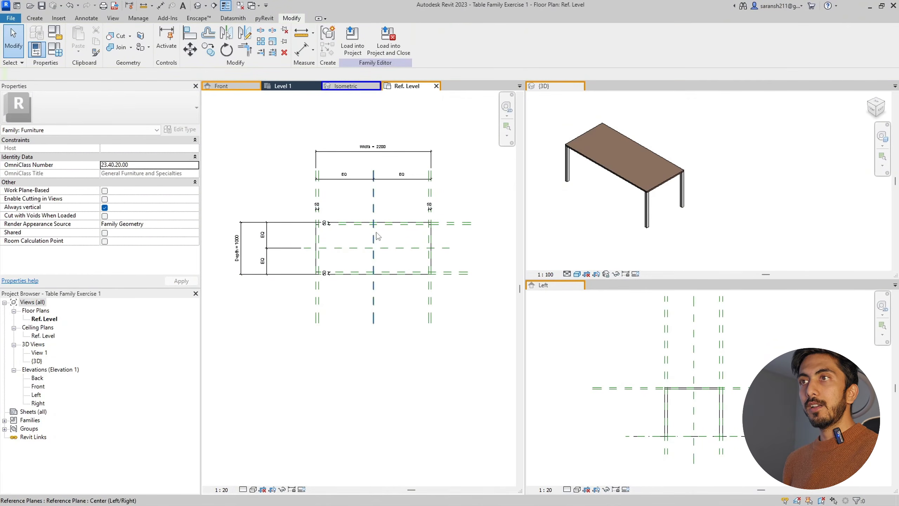
{"action": "left_click", "coordinate": [374, 211]}
{"action": "left_click", "coordinate": [102, 216]}
{"action": "left_click", "coordinate": [275, 198]}
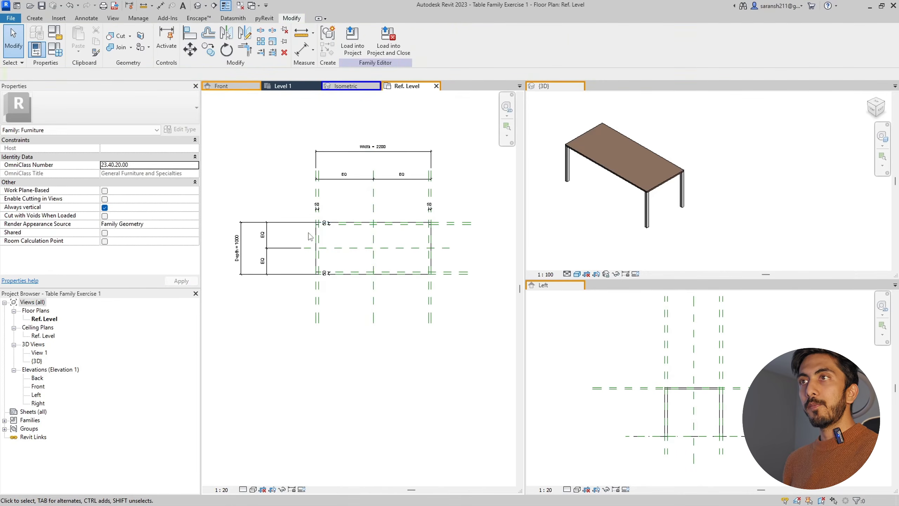
Turn on Defines Origin for the Back reference plane along the tabletop's rear edge.
{"action": "scroll", "coordinate": [307, 235], "scroll_direction": "up", "scroll_amount": 5}
{"action": "scroll", "coordinate": [307, 236], "scroll_direction": "down", "scroll_amount": 5}
{"action": "scroll", "coordinate": [367, 243], "scroll_direction": "up", "scroll_amount": 5}
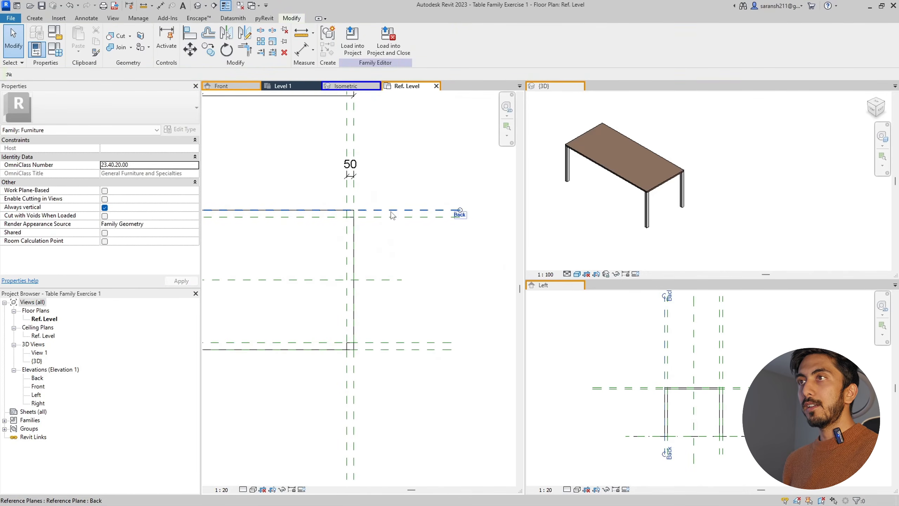
{"action": "left_click", "coordinate": [392, 210]}
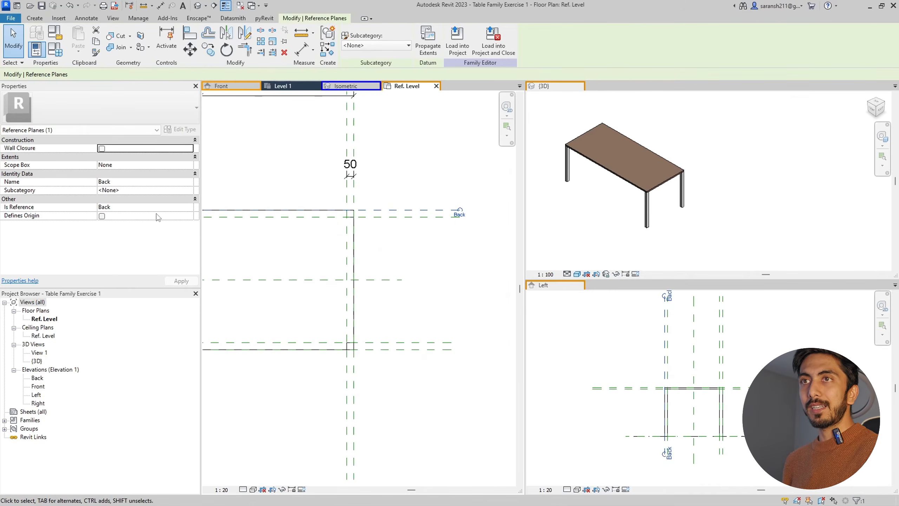
{"action": "left_click", "coordinate": [102, 216]}
{"action": "scroll", "coordinate": [475, 281], "scroll_direction": "down", "scroll_amount": 3}
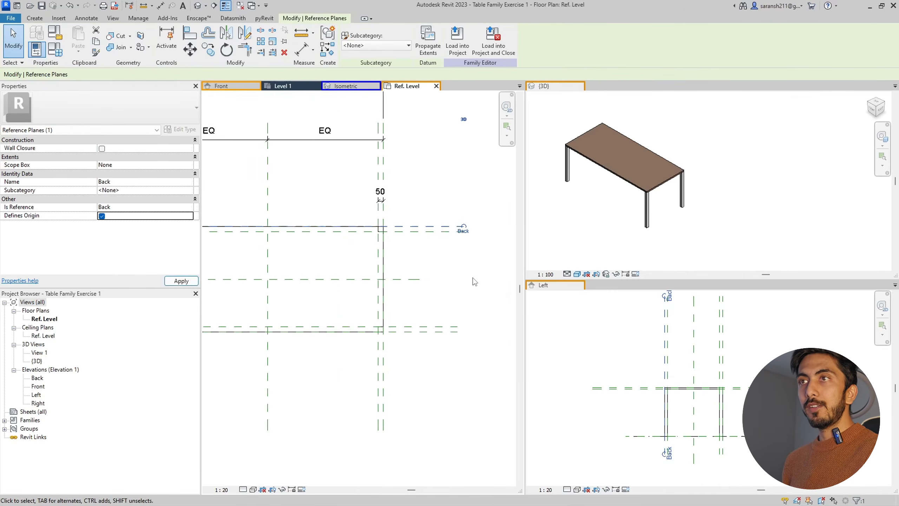
{"action": "left_click", "coordinate": [242, 233]}
Turn on Defines Origin for the Left reference plane at the tabletop's side edge.
{"action": "scroll", "coordinate": [248, 237], "scroll_direction": "up", "scroll_amount": 5}
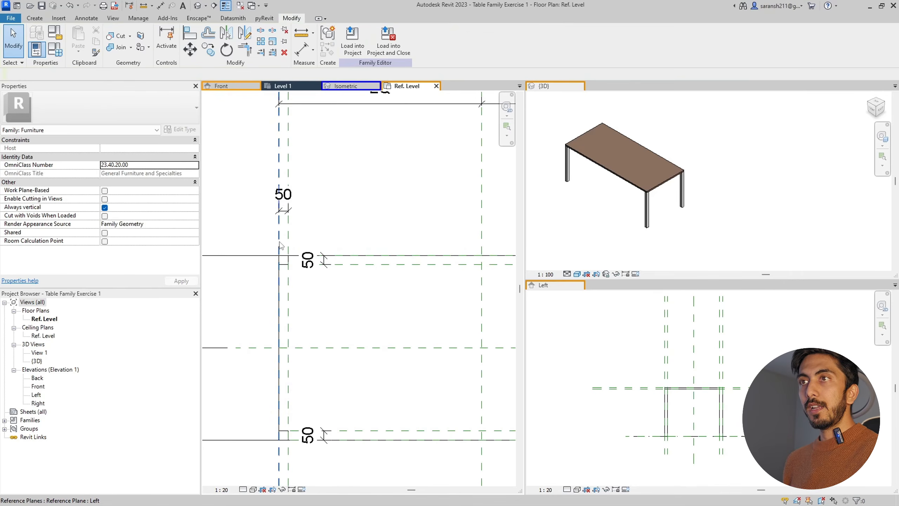
{"action": "left_click", "coordinate": [280, 257]}
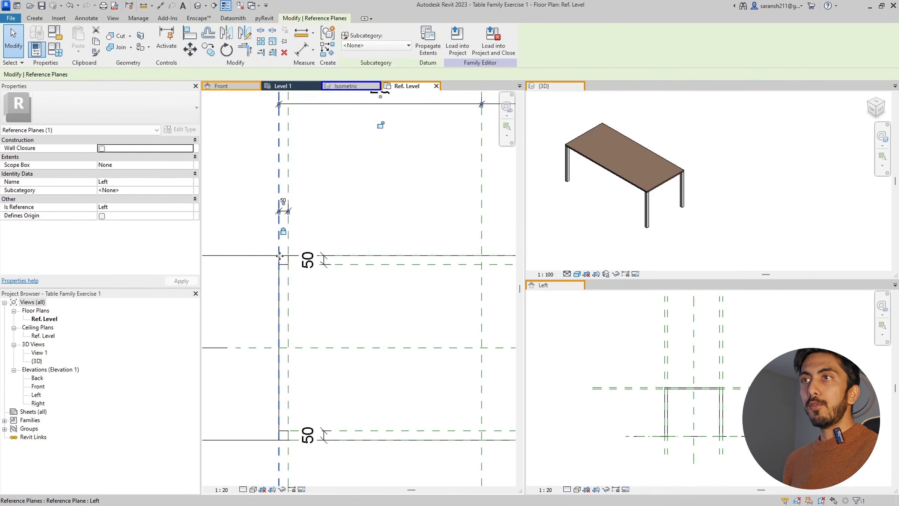
{"action": "scroll", "coordinate": [280, 253], "scroll_direction": "down", "scroll_amount": 4}
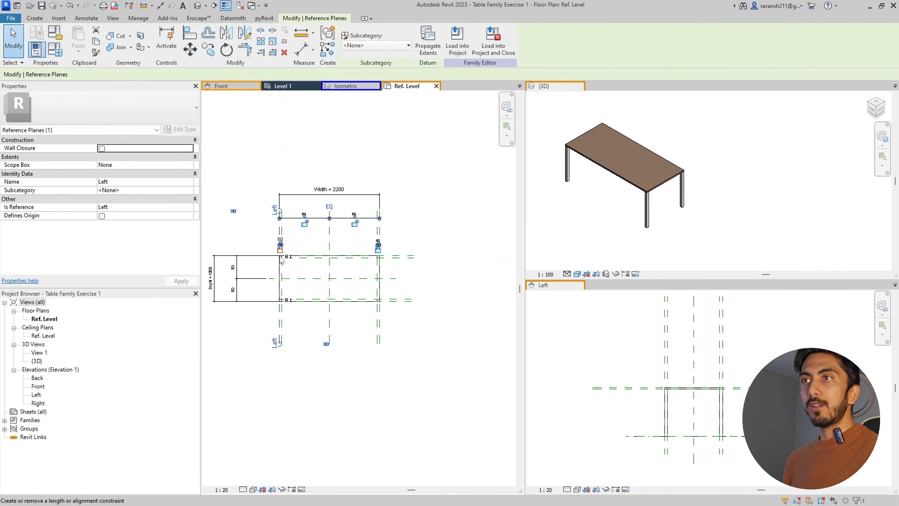
{"action": "left_click", "coordinate": [101, 220]}
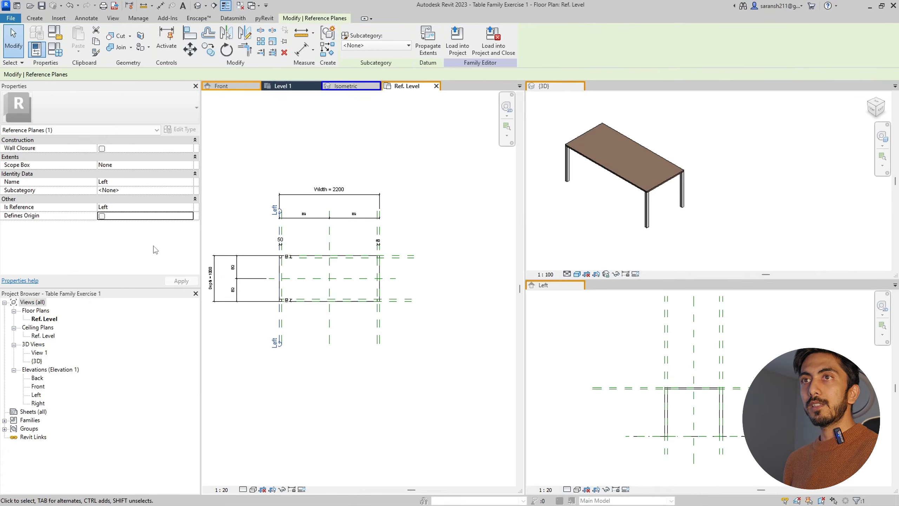
{"action": "key", "text": "Escape"}
Check the Defines Origin setting of the Left reference plane, followed by that of the Back reference plane.
{"action": "scroll", "coordinate": [258, 310], "scroll_direction": "up", "scroll_amount": 4}
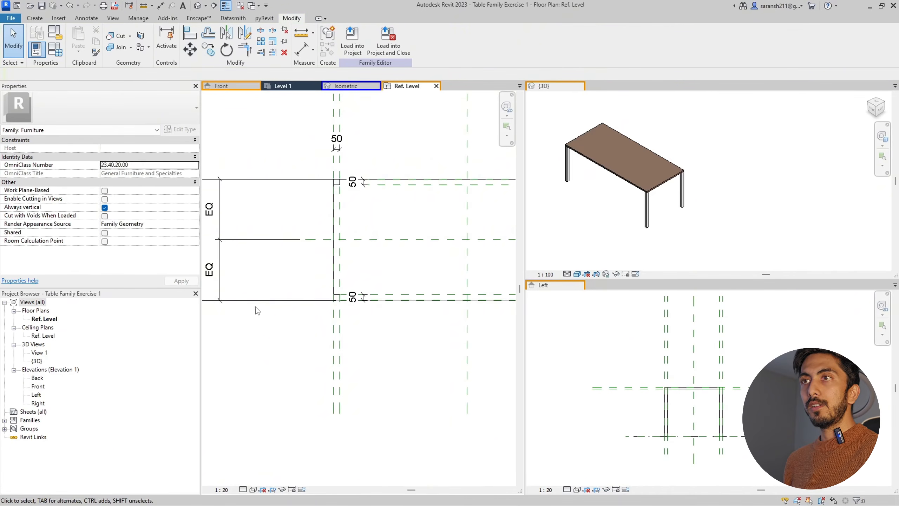
{"action": "left_click", "coordinate": [338, 362]}
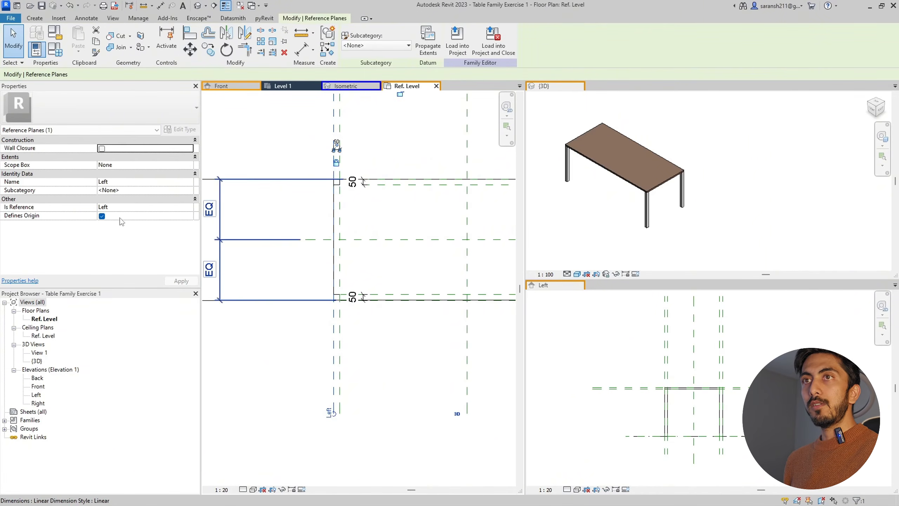
{"action": "scroll", "coordinate": [209, 384], "scroll_direction": "down", "scroll_amount": 3}
{"action": "key", "text": "Escape"}
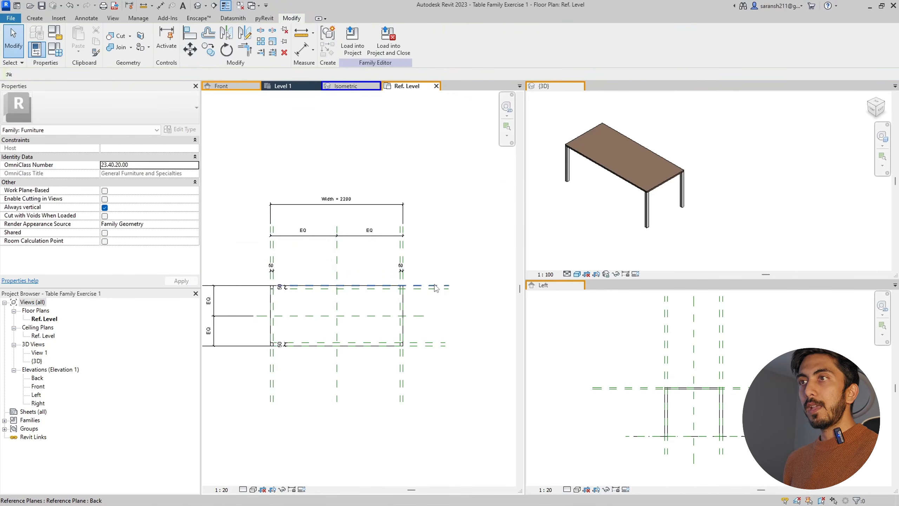
{"action": "left_click", "coordinate": [436, 288]}
{"action": "scroll", "coordinate": [433, 288], "scroll_direction": "down", "scroll_amount": 3}
{"action": "scroll", "coordinate": [327, 286], "scroll_direction": "up", "scroll_amount": 4}
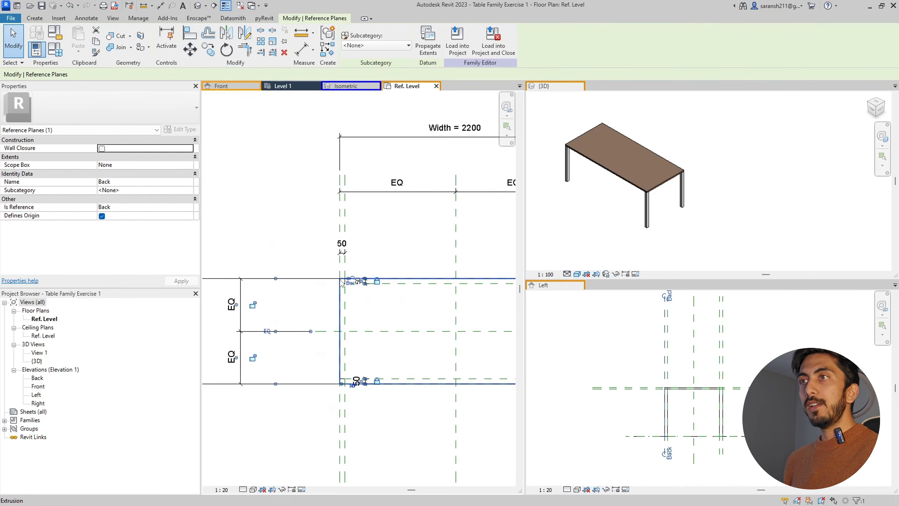
{"action": "left_click", "coordinate": [280, 228]}
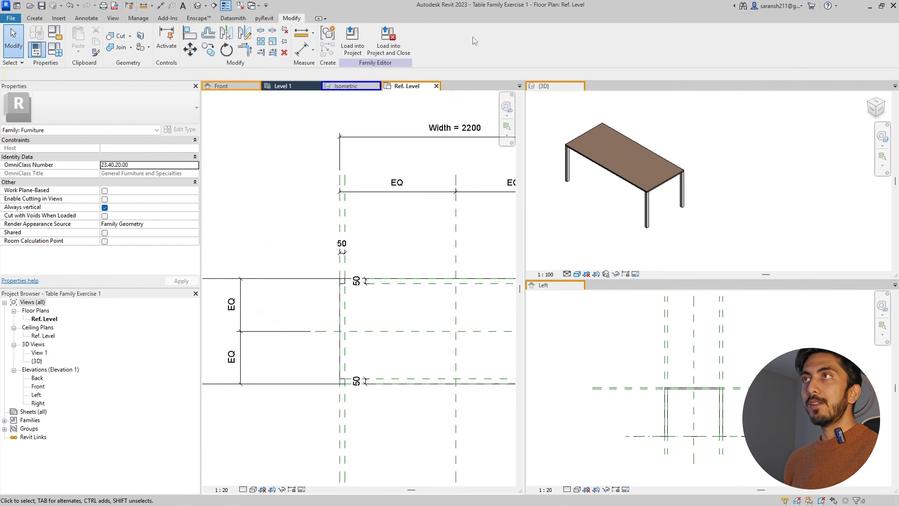
Load the family into RAC_basic_sample_project.rvt, overwriting the existing version and its parameter values.
{"action": "left_click", "coordinate": [352, 39]}
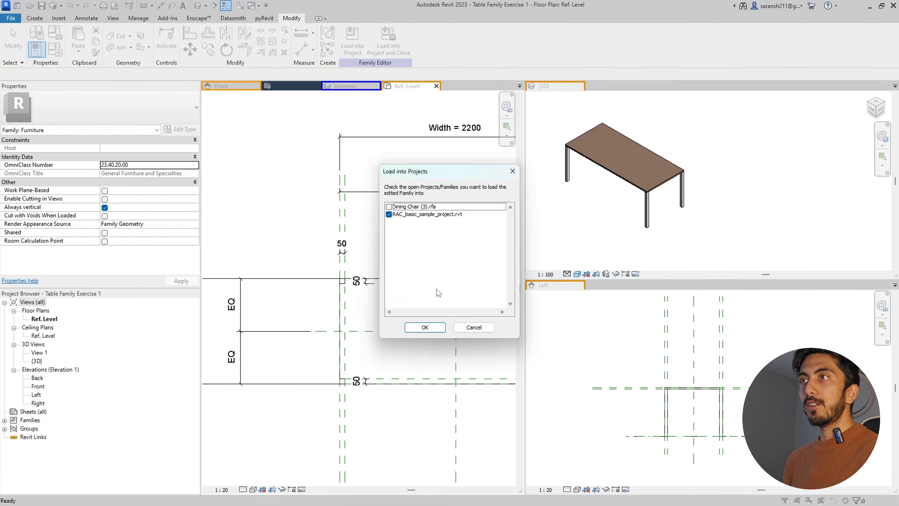
{"action": "left_click", "coordinate": [437, 326]}
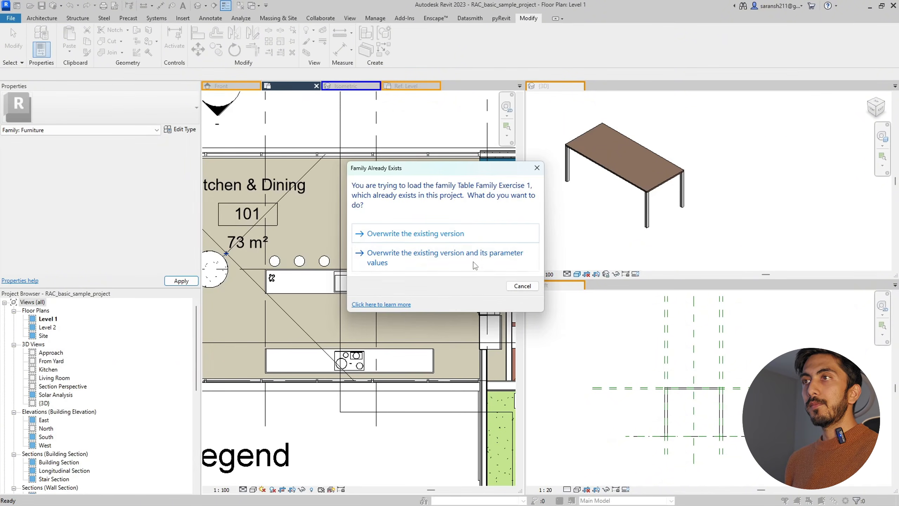
{"action": "left_click", "coordinate": [475, 262]}
Search the Project Browser for "table" to locate the Table Family Exercise 1 types.
{"action": "scroll", "coordinate": [394, 223], "scroll_direction": "down", "scroll_amount": 3}
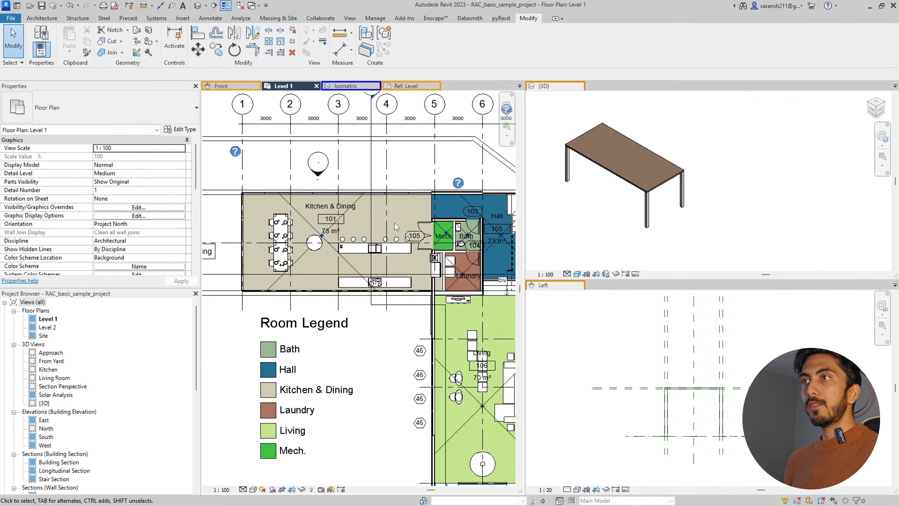
{"action": "right_click", "coordinate": [110, 323]}
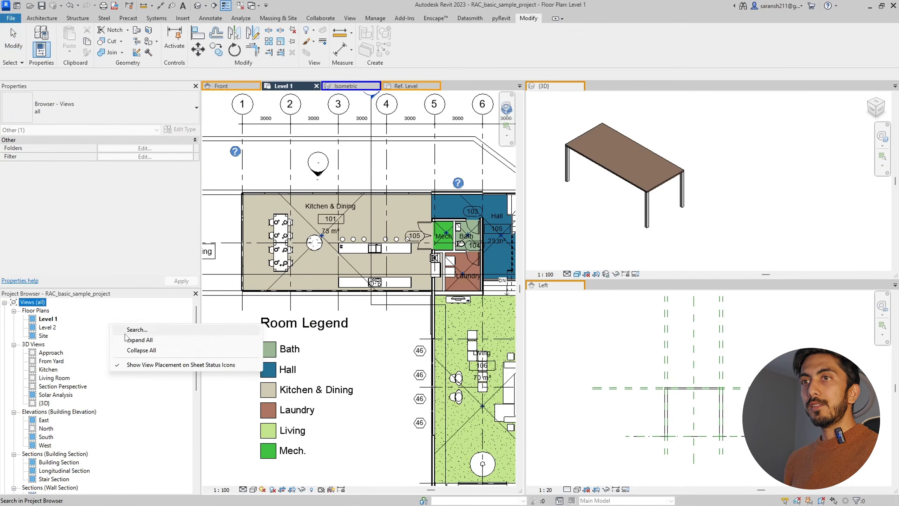
{"action": "left_click", "coordinate": [125, 329]}
{"action": "type", "text": "t"}
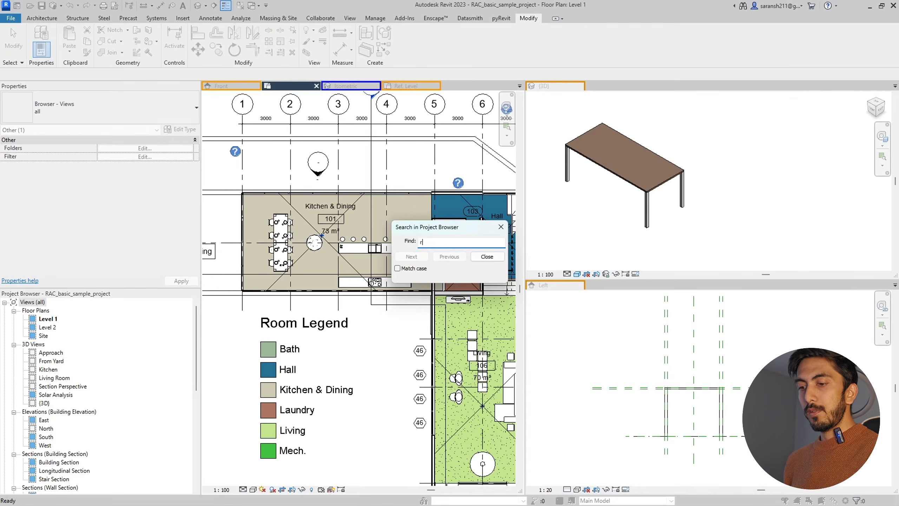
{"action": "type", "text": "able"}
{"action": "key", "text": "Return"}
{"action": "left_click", "coordinate": [480, 259]}
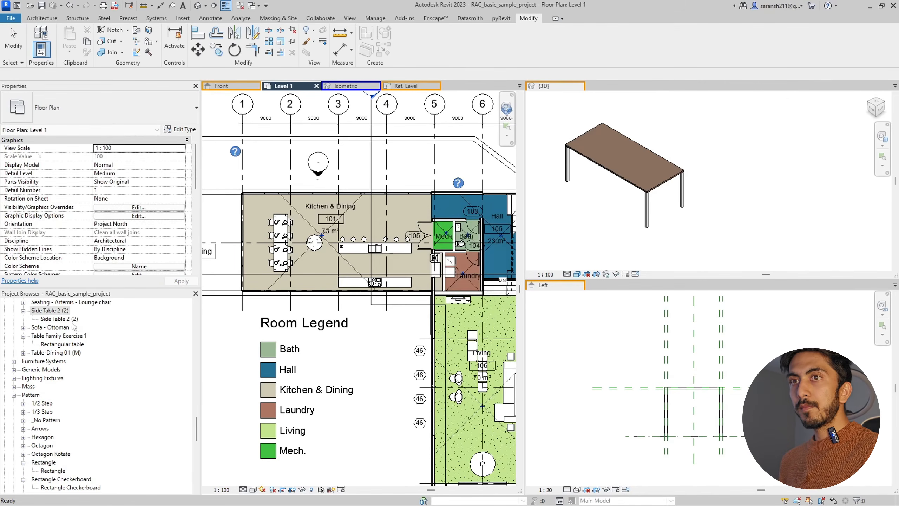
Place a Rectangular table in Kitchen & Dining, about 560 mm from the upper exterior wall and 1080 mm from the wall at door 105.
{"action": "left_click_drag", "start_coordinate": [62, 344], "coordinate": [379, 225]}
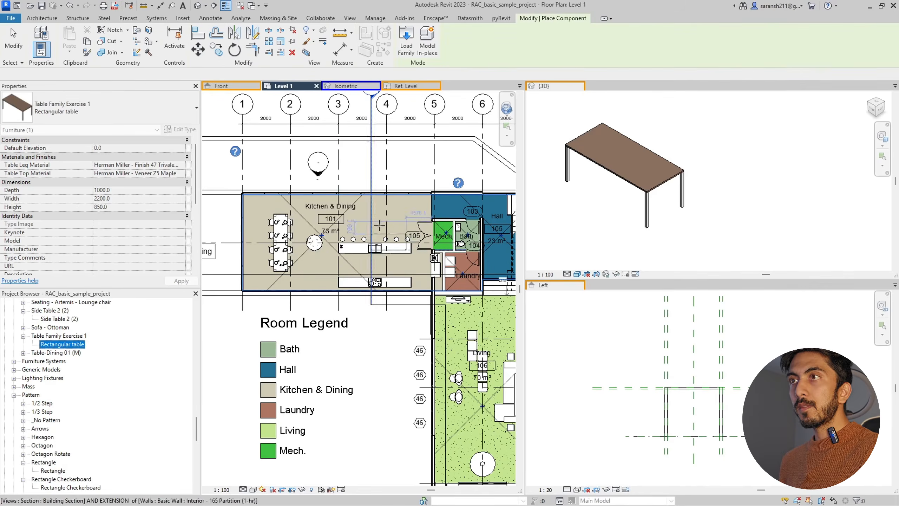
{"action": "scroll", "coordinate": [379, 225], "scroll_direction": "up", "scroll_amount": 5}
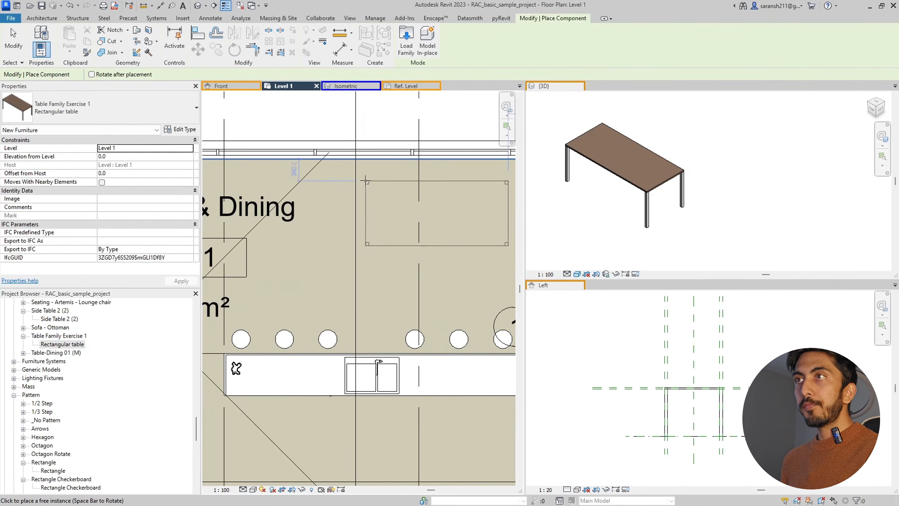
{"action": "scroll", "coordinate": [366, 181], "scroll_direction": "down", "scroll_amount": 2}
{"action": "scroll", "coordinate": [389, 181], "scroll_direction": "up", "scroll_amount": 2}
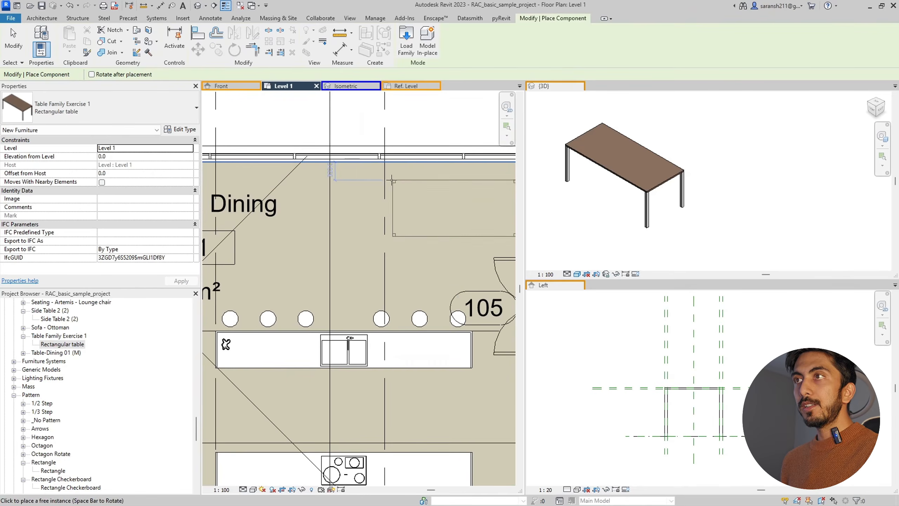
{"action": "scroll", "coordinate": [375, 178], "scroll_direction": "down", "scroll_amount": 2}
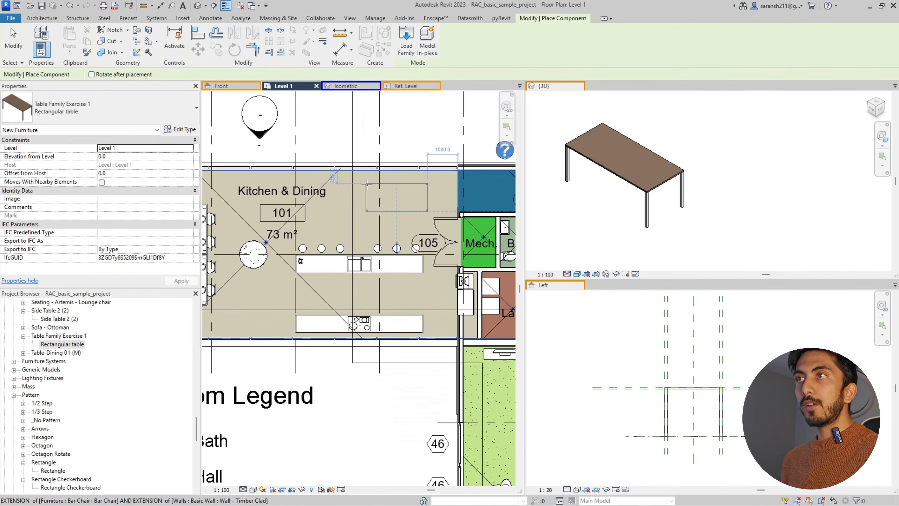
{"action": "left_click", "coordinate": [367, 184]}
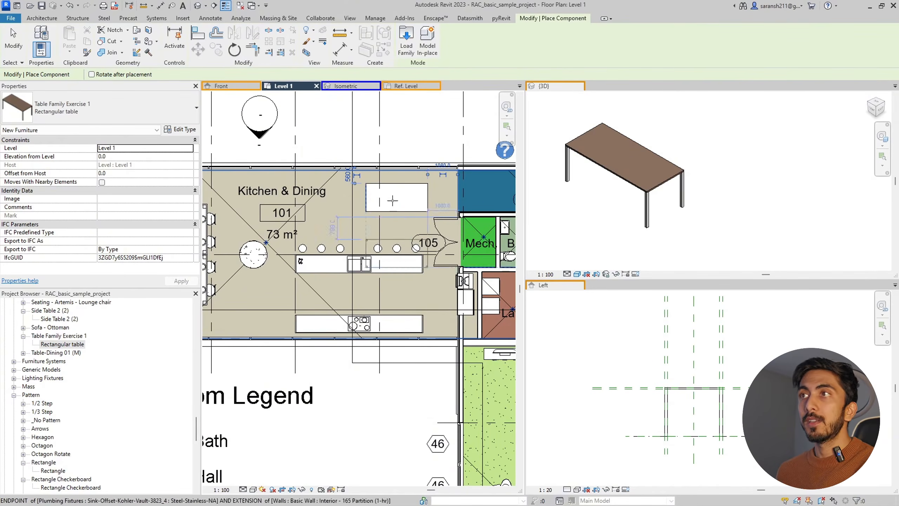
{"action": "scroll", "coordinate": [391, 215], "scroll_direction": "down", "scroll_amount": 2}
{"action": "scroll", "coordinate": [367, 205], "scroll_direction": "up", "scroll_amount": 1}
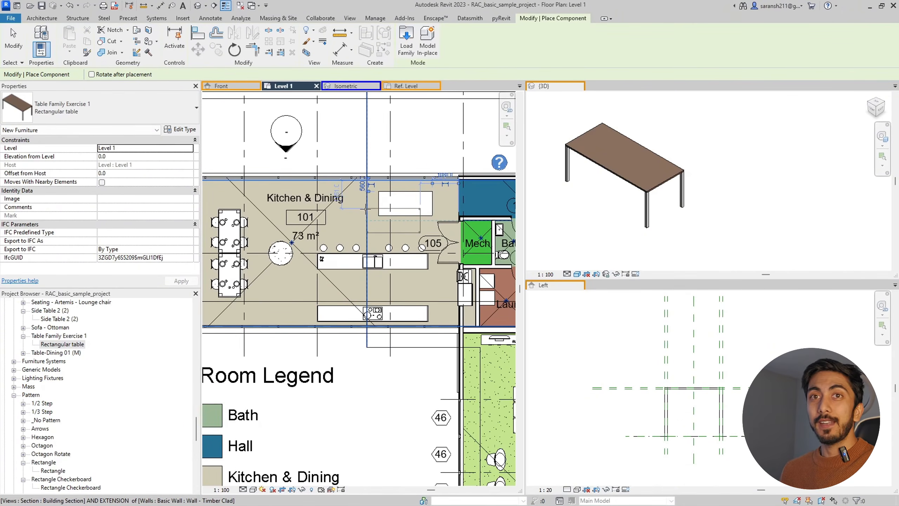
{"action": "scroll", "coordinate": [371, 212], "scroll_direction": "down", "scroll_amount": 1}
{"action": "scroll", "coordinate": [387, 219], "scroll_direction": "up", "scroll_amount": 2}
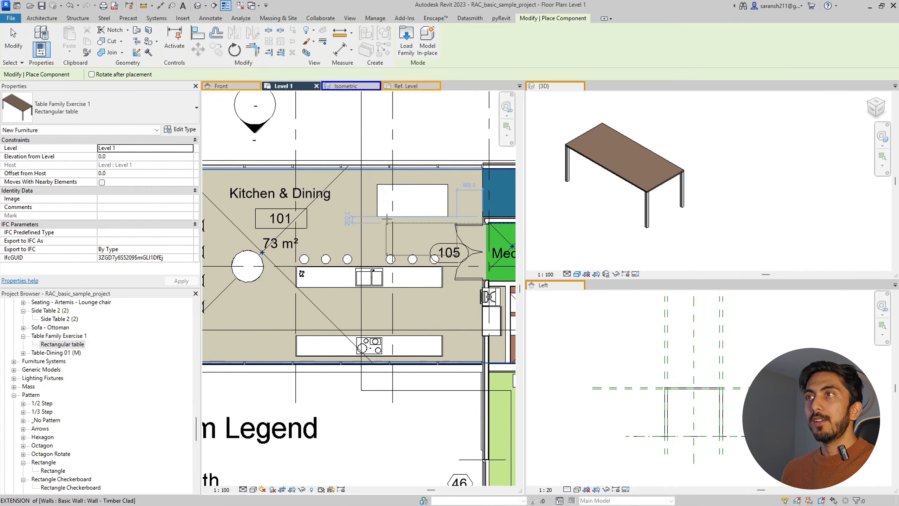
Finish placing the table and review its instance properties and the type parameters of Rectangular table.
{"action": "left_click", "coordinate": [387, 218]}
{"action": "key", "text": "Escape"}
{"action": "key", "text": "Escape"}
{"action": "left_click", "coordinate": [422, 186]}
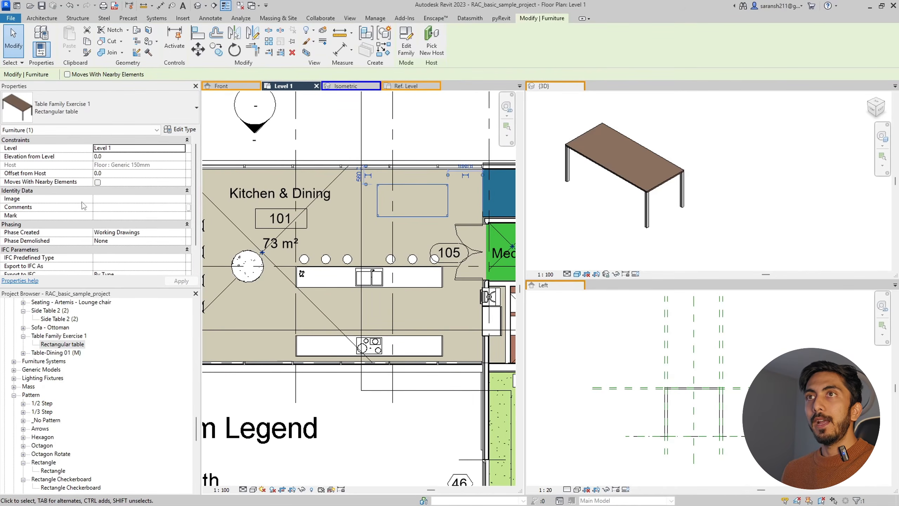
{"action": "scroll", "coordinate": [111, 158], "scroll_direction": "down", "scroll_amount": 1}
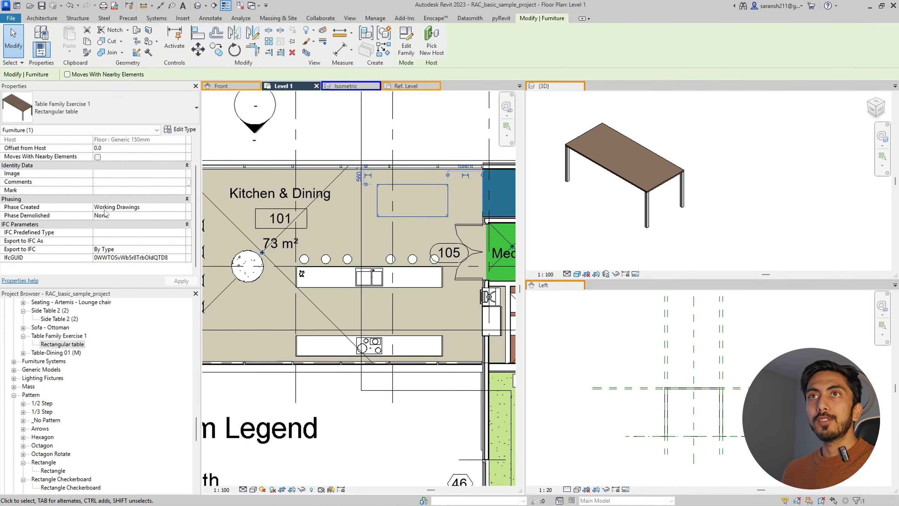
{"action": "scroll", "coordinate": [106, 230], "scroll_direction": "up", "scroll_amount": 1}
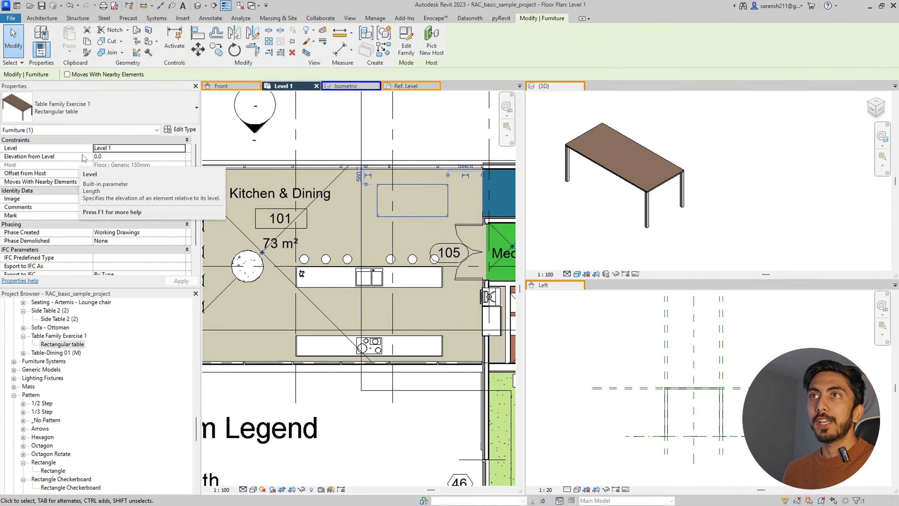
{"action": "left_click", "coordinate": [185, 129]}
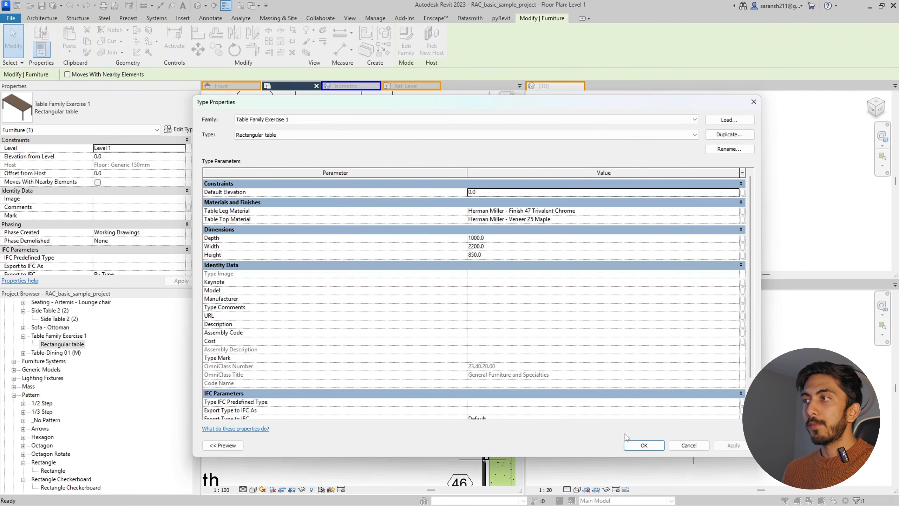
{"action": "left_click", "coordinate": [644, 445]}
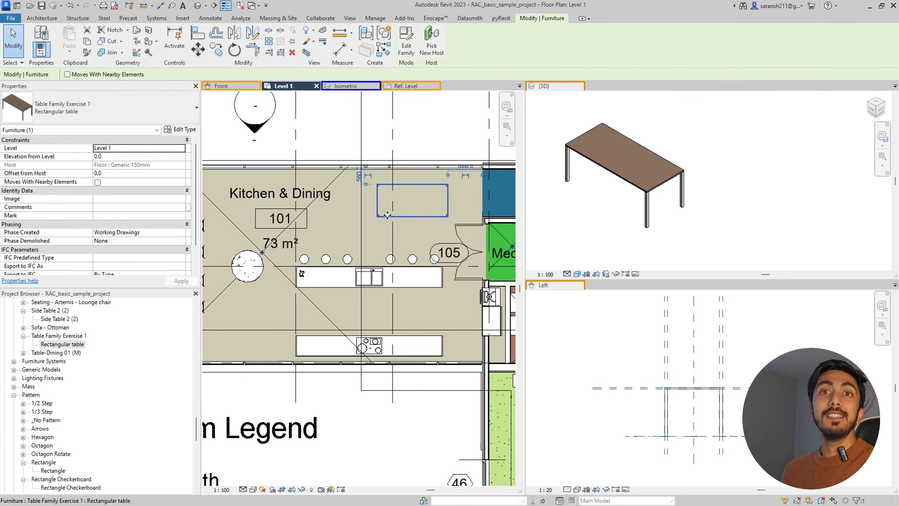
{"action": "scroll", "coordinate": [617, 199], "scroll_direction": "down", "scroll_amount": 3}
{"action": "scroll", "coordinate": [620, 183], "scroll_direction": "up", "scroll_amount": 3}
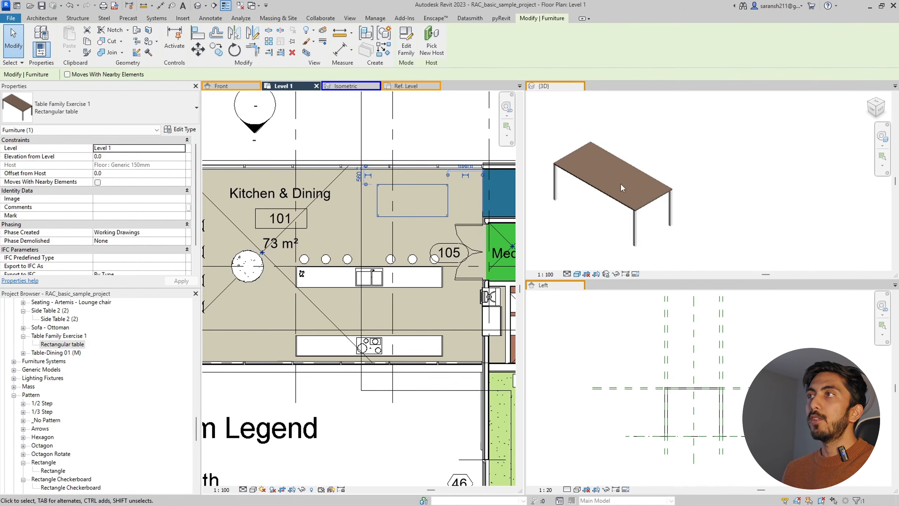
{"action": "left_click", "coordinate": [634, 188]}
{"action": "scroll", "coordinate": [728, 189], "scroll_direction": "down", "scroll_amount": 3}
{"action": "scroll", "coordinate": [728, 173], "scroll_direction": "up", "scroll_amount": 4}
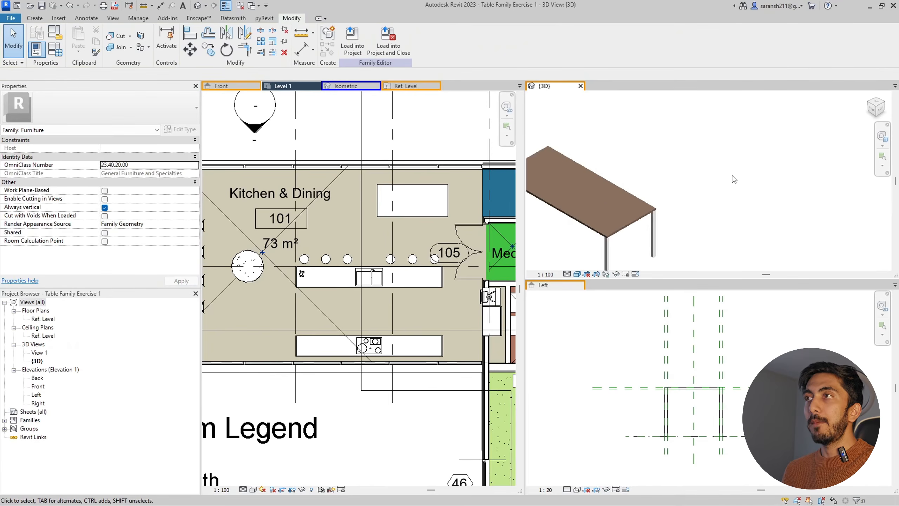
{"action": "scroll", "coordinate": [734, 176], "scroll_direction": "down", "scroll_amount": 4}
{"action": "scroll", "coordinate": [567, 173], "scroll_direction": "up", "scroll_amount": 2}
{"action": "scroll", "coordinate": [603, 168], "scroll_direction": "up", "scroll_amount": 3}
{"action": "scroll", "coordinate": [618, 152], "scroll_direction": "down", "scroll_amount": 1}
{"action": "scroll", "coordinate": [484, 135], "scroll_direction": "down", "scroll_amount": 2}
{"action": "scroll", "coordinate": [796, 187], "scroll_direction": "up", "scroll_amount": 3}
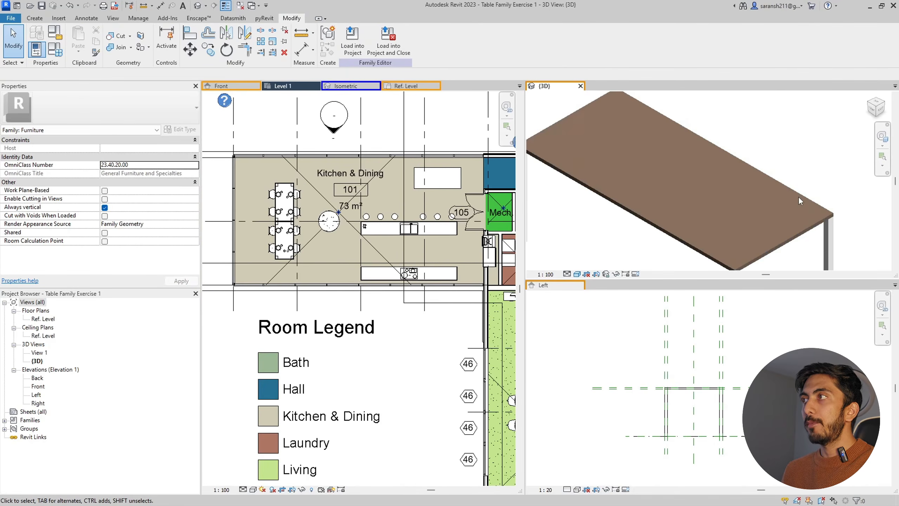
{"action": "scroll", "coordinate": [778, 160], "scroll_direction": "down", "scroll_amount": 4}
In the table family's Ref. Level view, change Table Top Material from a type to an instance parameter.
{"action": "left_click", "coordinate": [406, 86]}
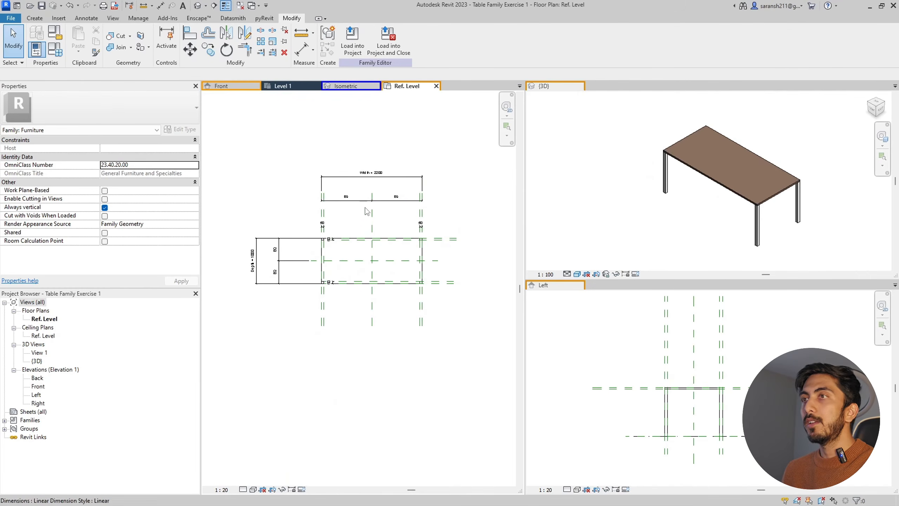
{"action": "left_click", "coordinate": [62, 56]}
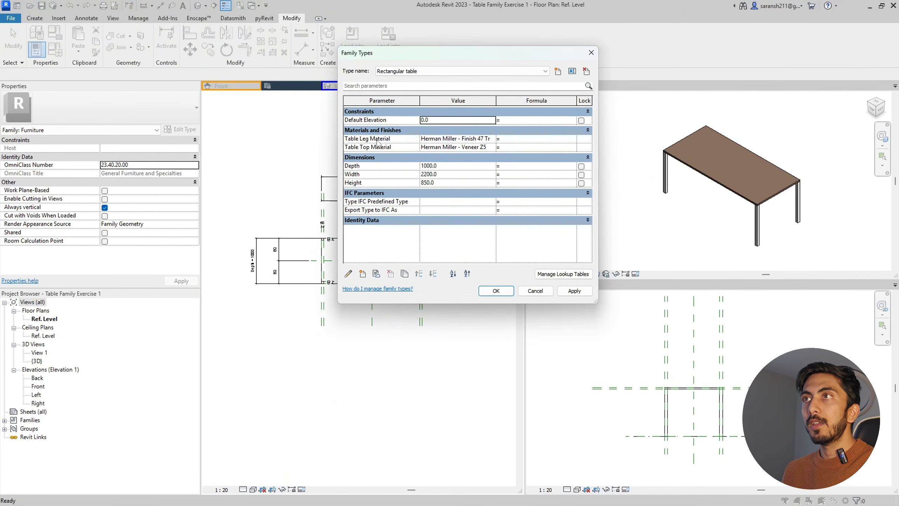
{"action": "left_click", "coordinate": [377, 139]}
{"action": "left_click", "coordinate": [384, 147]}
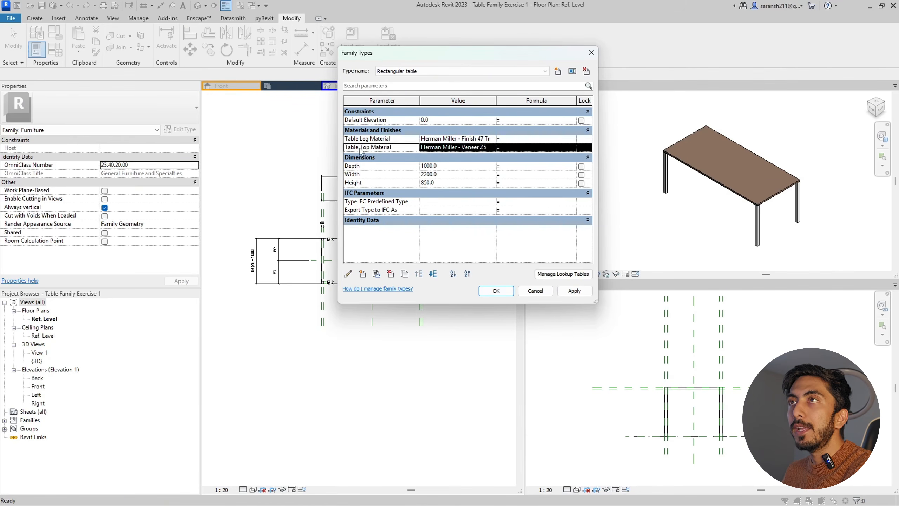
{"action": "left_click", "coordinate": [349, 275]}
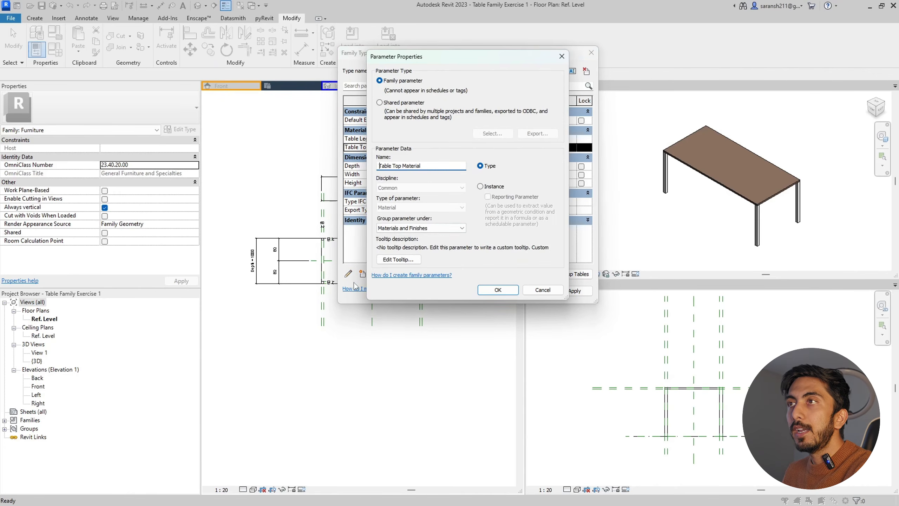
{"action": "left_click", "coordinate": [480, 186]}
{"action": "left_click", "coordinate": [497, 289]}
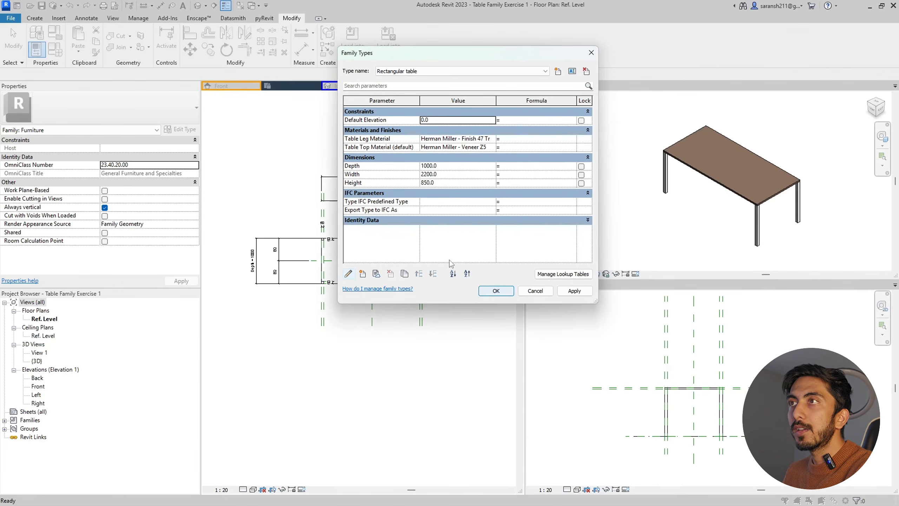
Make the Depth dimension an instance parameter and accept the family type changes.
{"action": "left_click", "coordinate": [378, 166]}
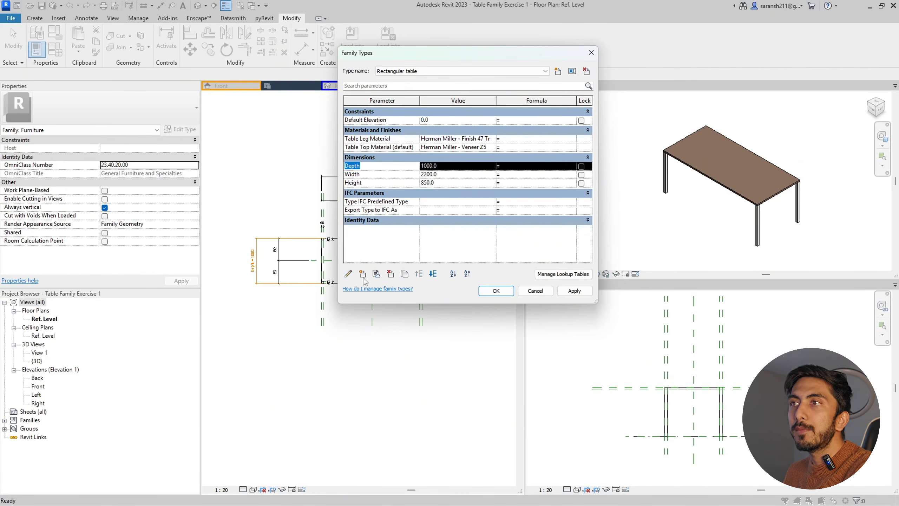
{"action": "left_click", "coordinate": [349, 274]}
{"action": "left_click", "coordinate": [480, 186]}
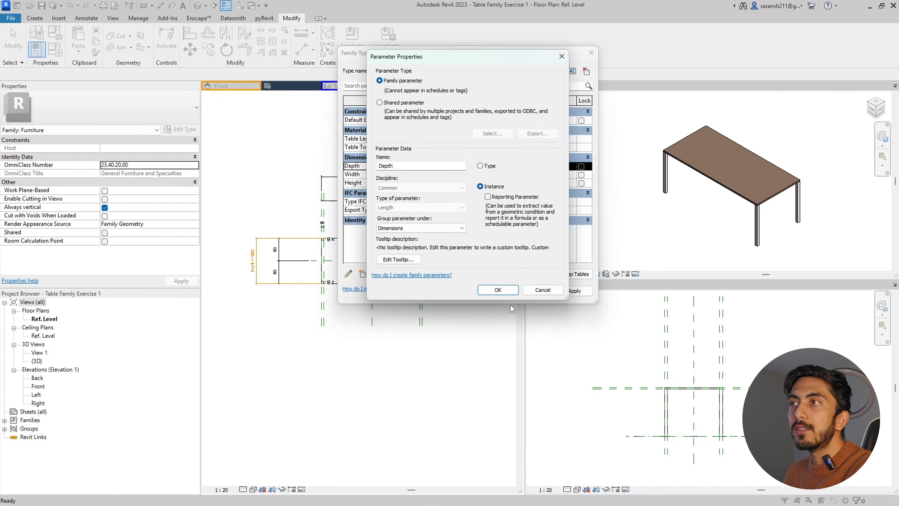
{"action": "left_click", "coordinate": [497, 290]}
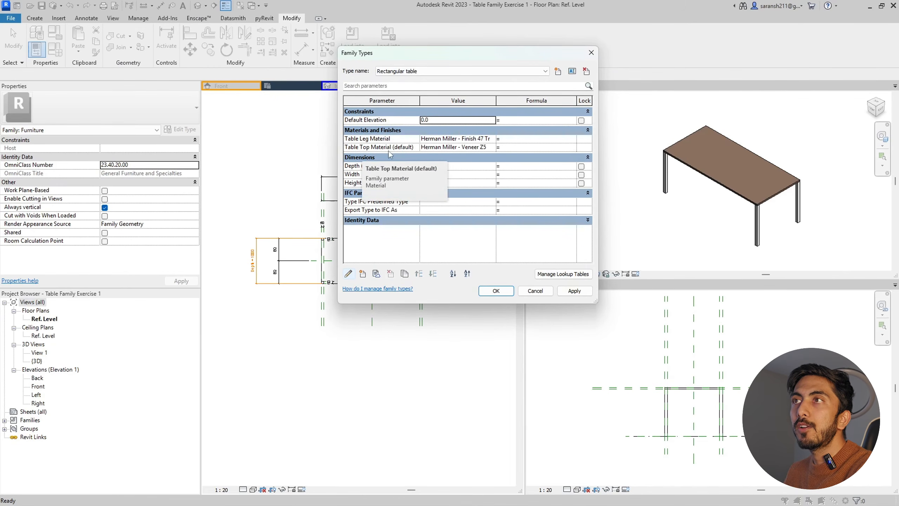
{"action": "left_click", "coordinate": [496, 291]}
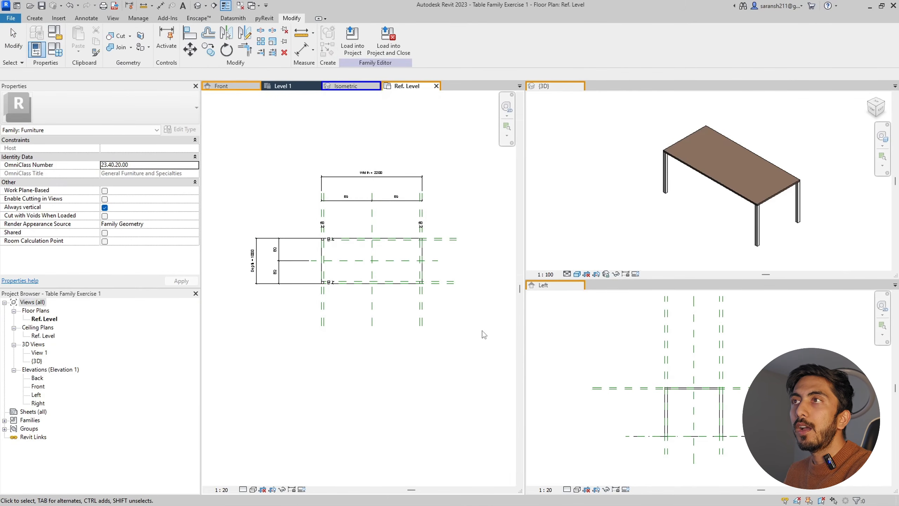
Load the revised table family into RAC_basic_sample_project.rvt, overwriting the existing version.
{"action": "left_click", "coordinate": [593, 238]}
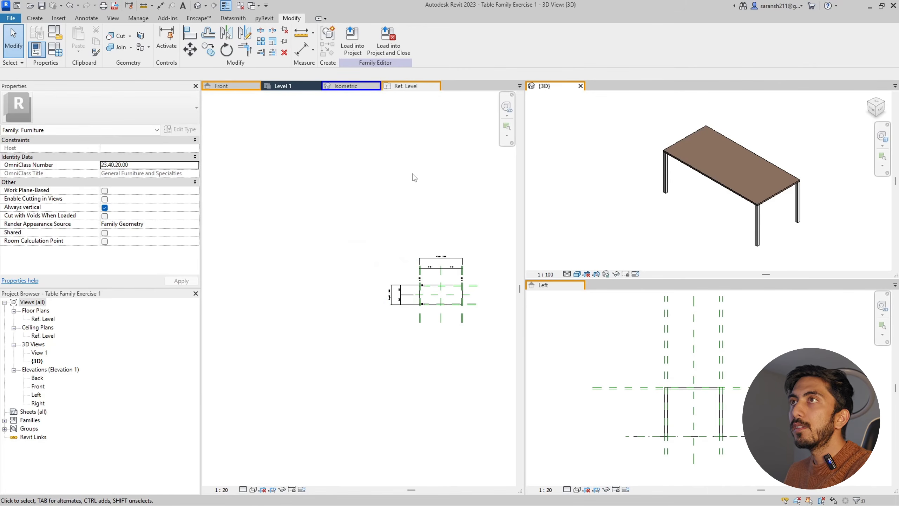
{"action": "left_click", "coordinate": [352, 42]}
{"action": "left_click", "coordinate": [426, 326]}
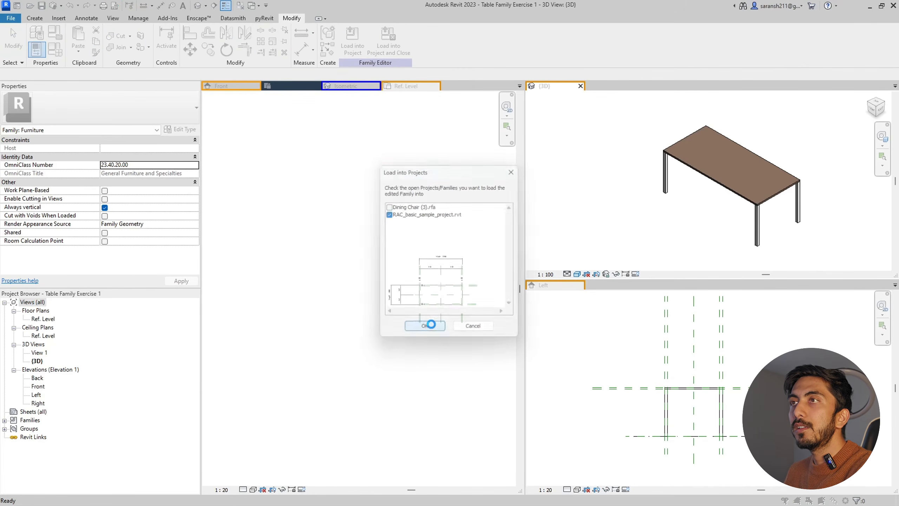
{"action": "left_click", "coordinate": [413, 268]}
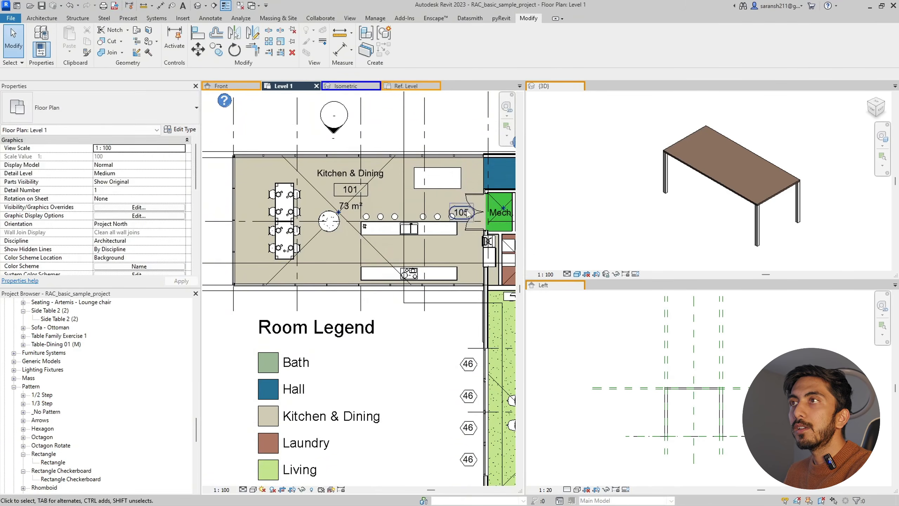
Copy the rectangular table in Kitchen & Dining to a spot diagonally below and to its left, just above the bar stools.
{"action": "scroll", "coordinate": [452, 176], "scroll_direction": "up", "scroll_amount": 4}
{"action": "left_click", "coordinate": [452, 177]}
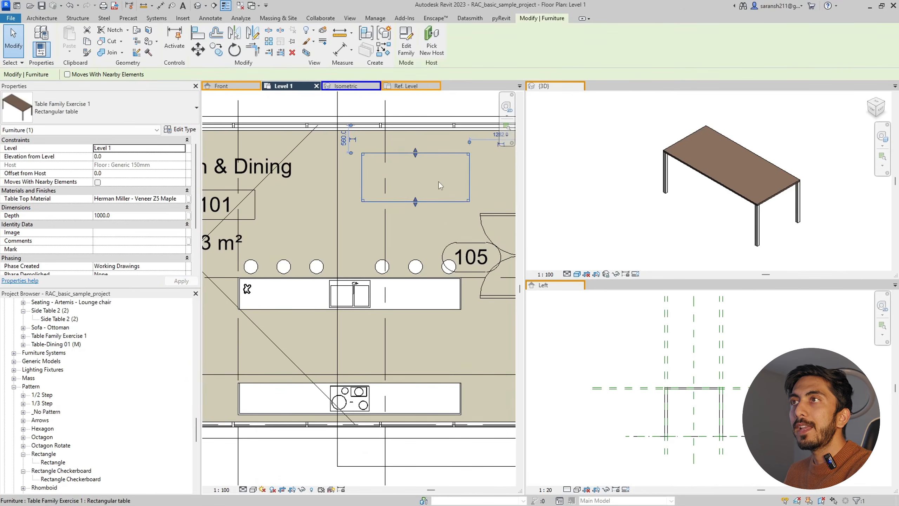
{"action": "scroll", "coordinate": [428, 184], "scroll_direction": "down", "scroll_amount": 2}
{"action": "scroll", "coordinate": [416, 188], "scroll_direction": "down", "scroll_amount": 2}
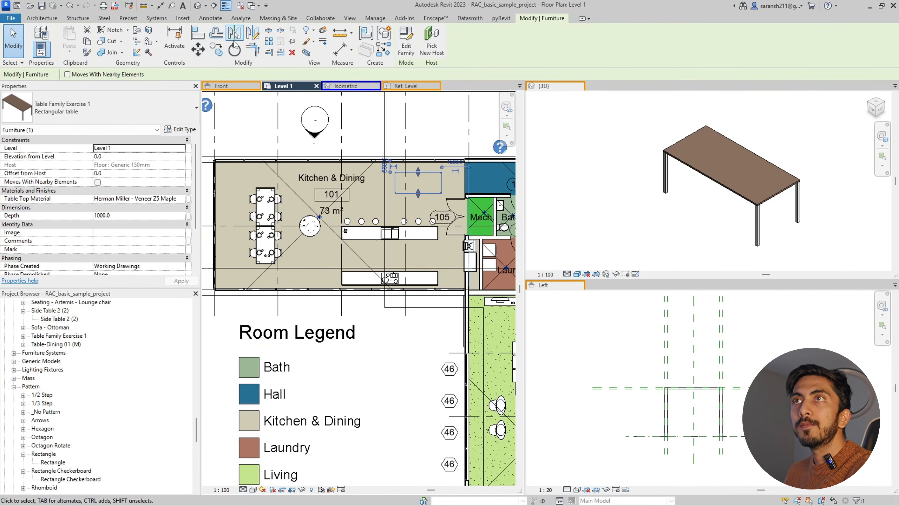
{"action": "left_click", "coordinate": [218, 50]}
{"action": "scroll", "coordinate": [447, 206], "scroll_direction": "up", "scroll_amount": 2}
{"action": "left_click", "coordinate": [442, 159]}
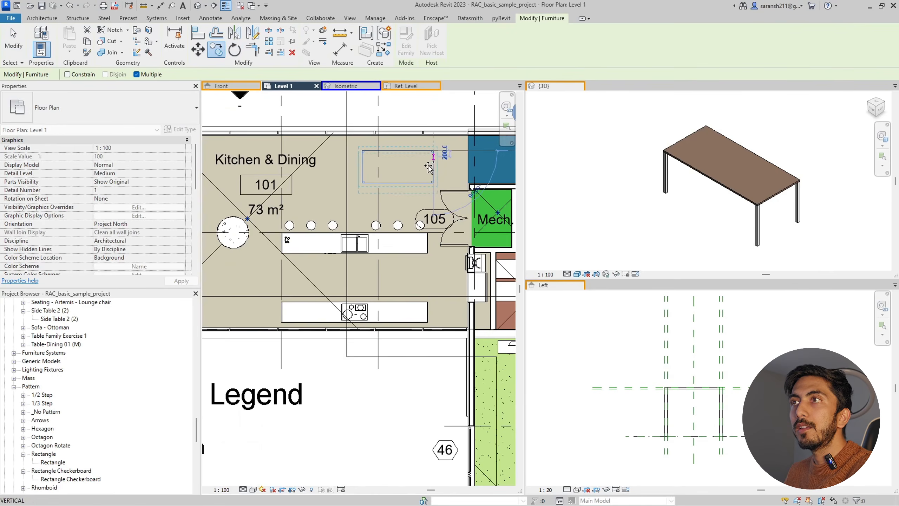
{"action": "scroll", "coordinate": [371, 191], "scroll_direction": "up", "scroll_amount": 1}
{"action": "left_click", "coordinate": [373, 197]}
{"action": "key", "text": "Escape"}
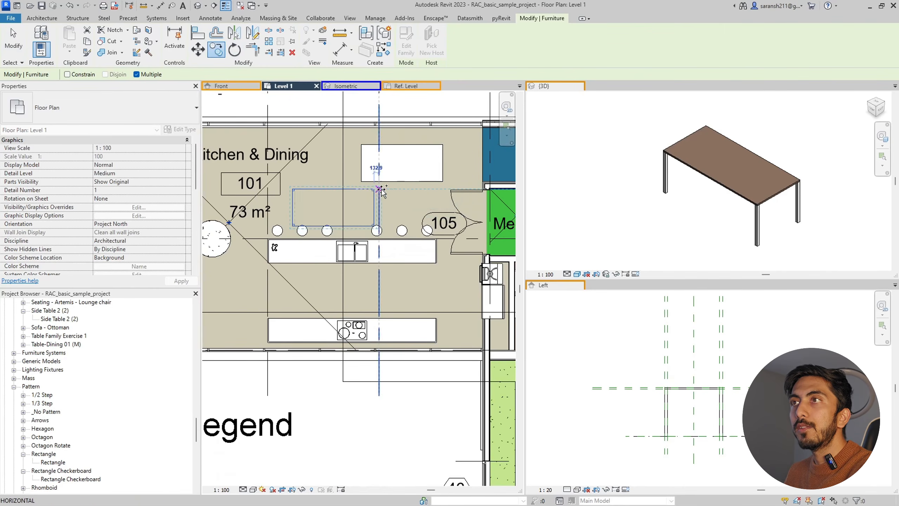
{"action": "scroll", "coordinate": [385, 182], "scroll_direction": "down", "scroll_amount": 2}
{"action": "scroll", "coordinate": [385, 182], "scroll_direction": "up", "scroll_amount": 1}
{"action": "key", "text": "Escape"}
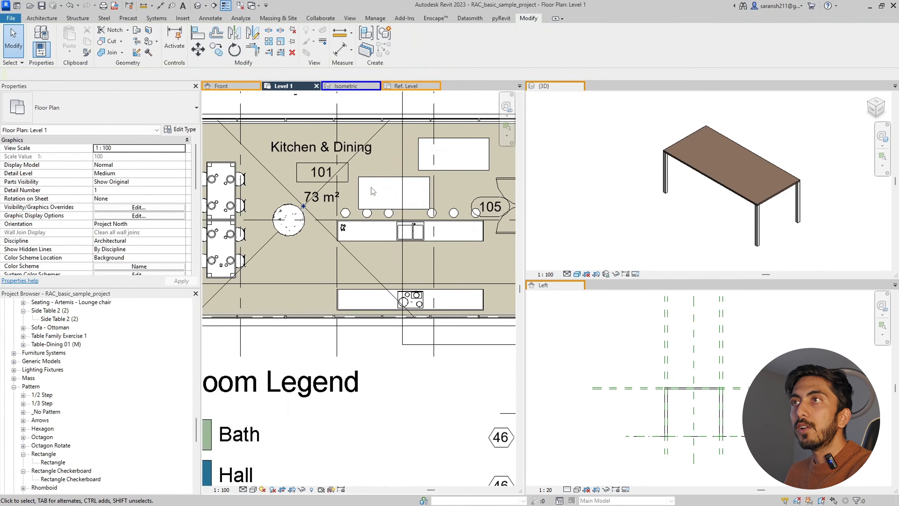
Set the Depth of the original table, the one nearer the upper exterior wall, to 2000 mm.
{"action": "left_click", "coordinate": [457, 172]}
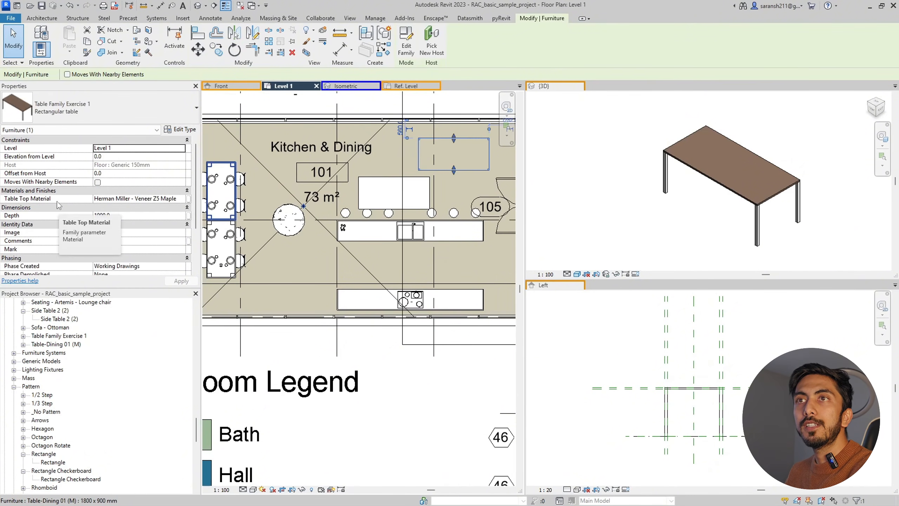
{"action": "left_click", "coordinate": [48, 215]}
{"action": "left_click", "coordinate": [97, 214]}
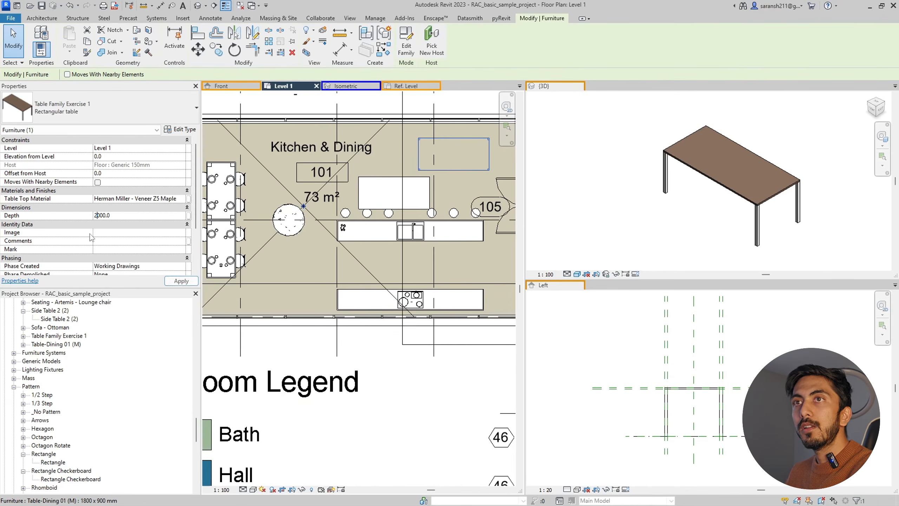
{"action": "type", "text": "2"}
{"action": "key", "text": "Return"}
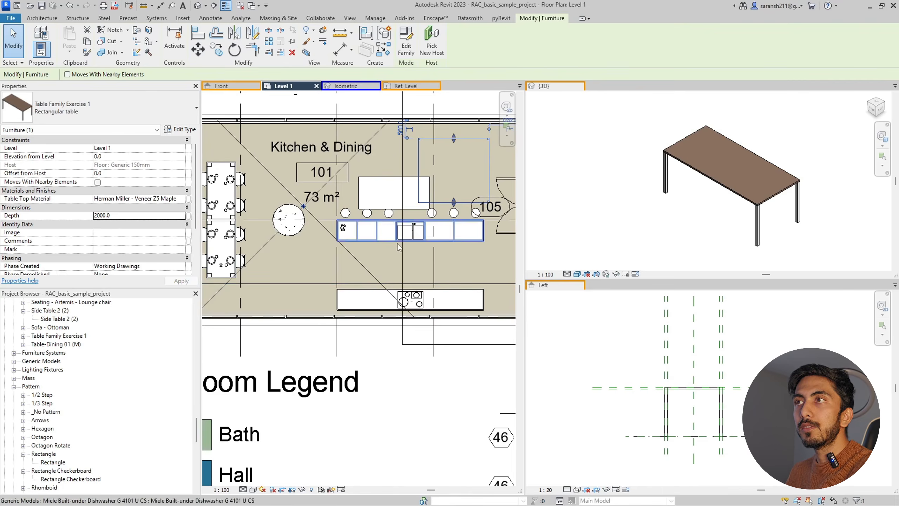
{"action": "scroll", "coordinate": [398, 243], "scroll_direction": "down", "scroll_amount": 3}
{"action": "key", "text": "Escape"}
Compare the instance properties of the copied table and the original table.
{"action": "scroll", "coordinate": [439, 221], "scroll_direction": "up", "scroll_amount": 3}
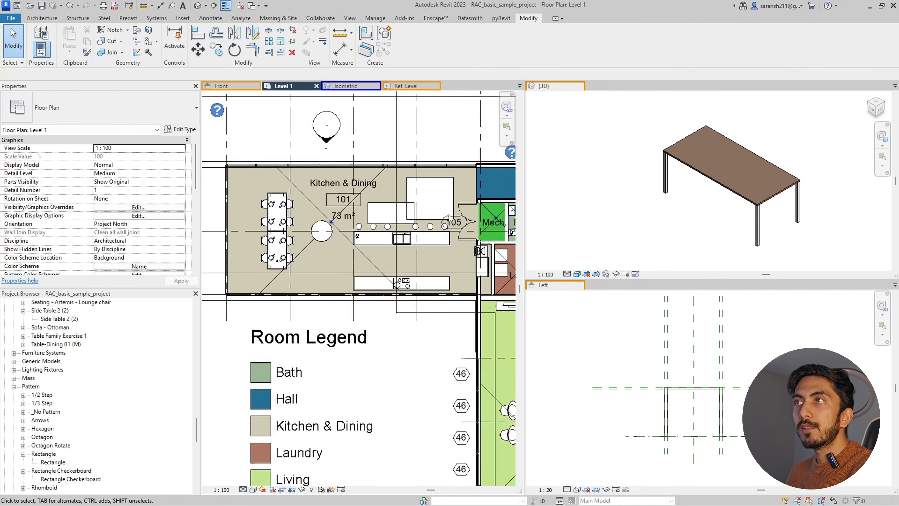
{"action": "left_click", "coordinate": [424, 223]}
{"action": "left_click", "coordinate": [325, 210]}
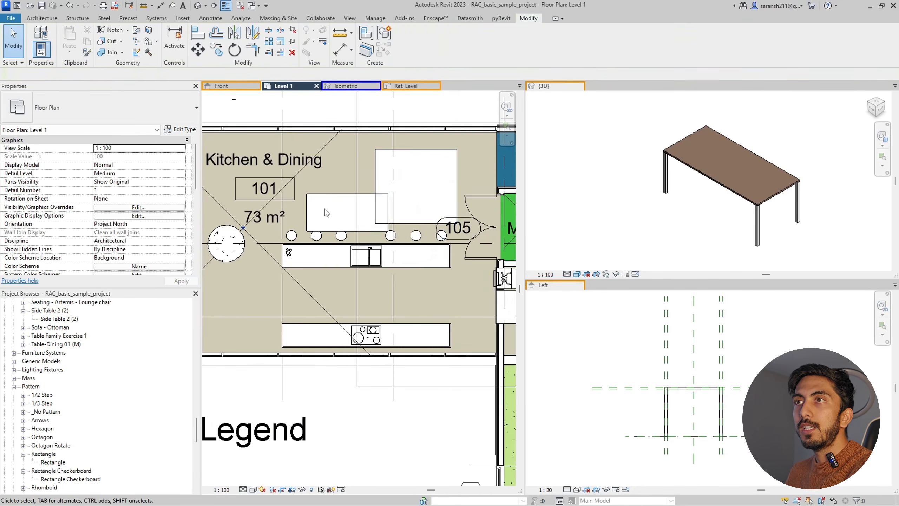
{"action": "left_click", "coordinate": [325, 194]}
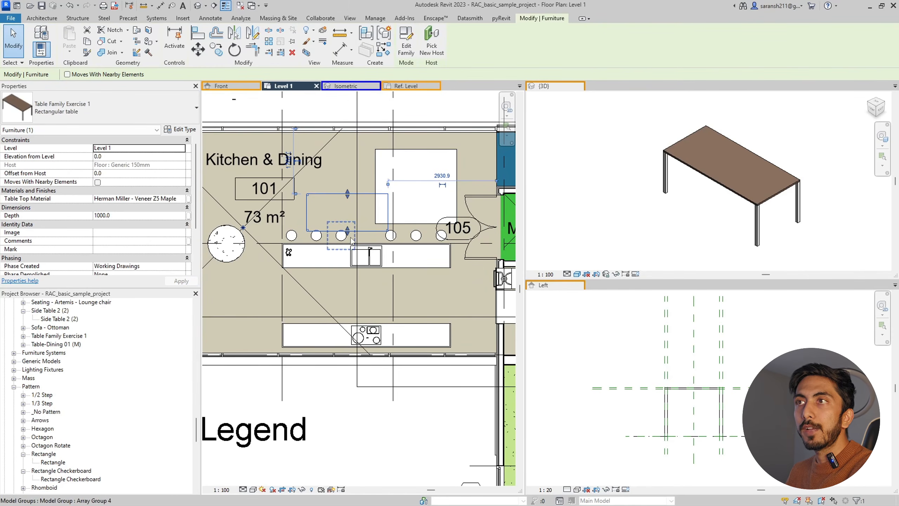
{"action": "left_click", "coordinate": [422, 223]}
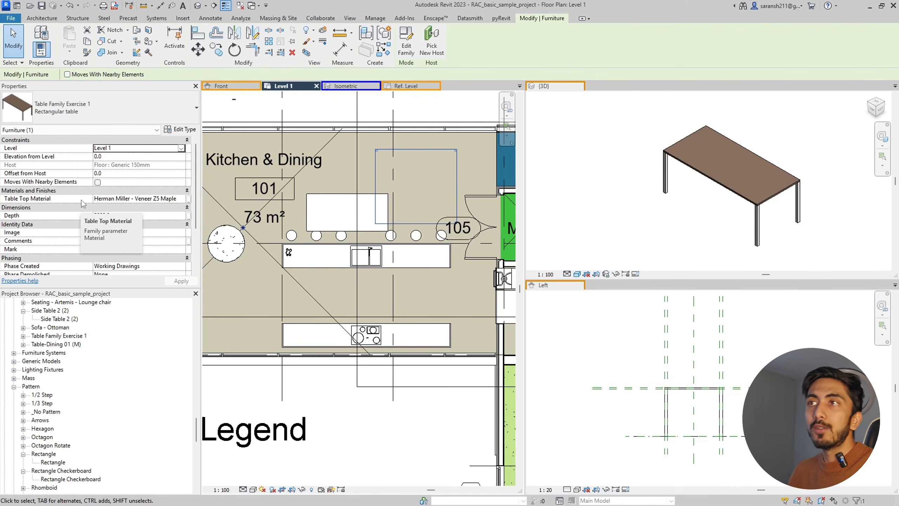
Set the Width type parameter of the Rectangular table type to 1200 mm, starting from the smaller copied table.
{"action": "left_click", "coordinate": [346, 201]}
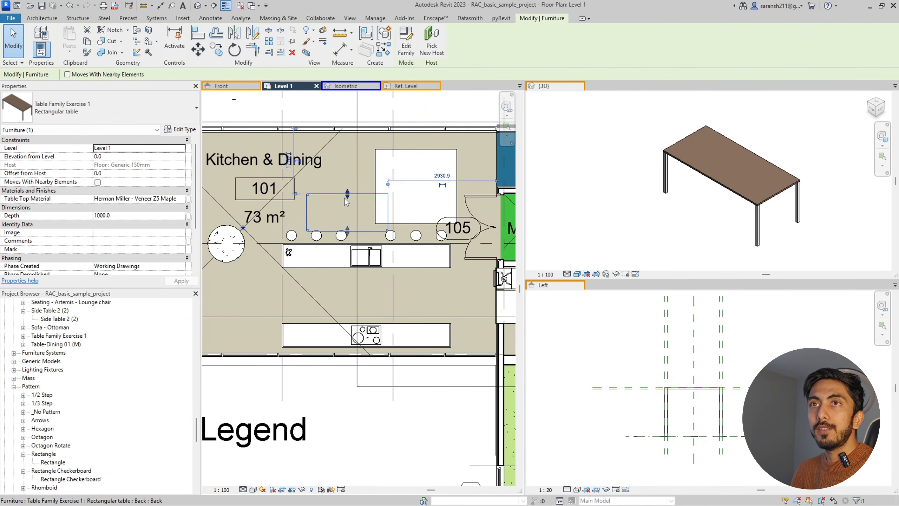
{"action": "left_click", "coordinate": [180, 130]}
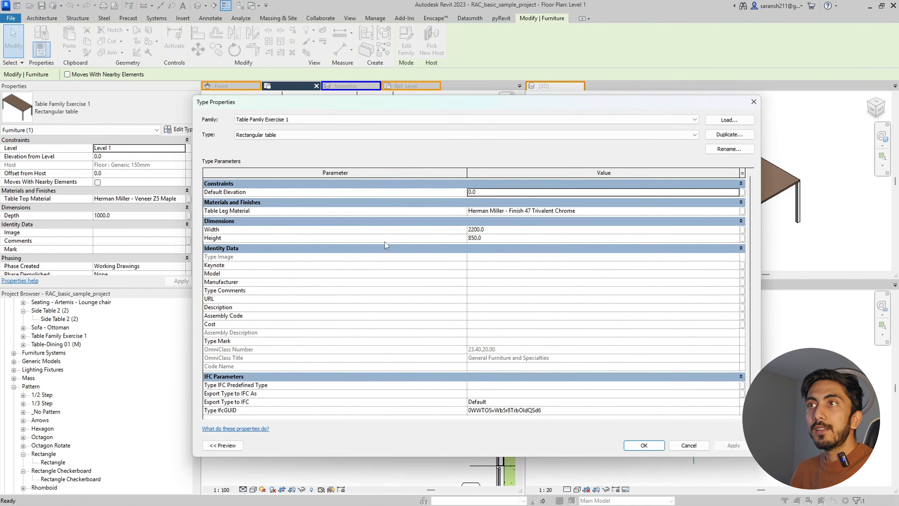
{"action": "left_click", "coordinate": [473, 229]}
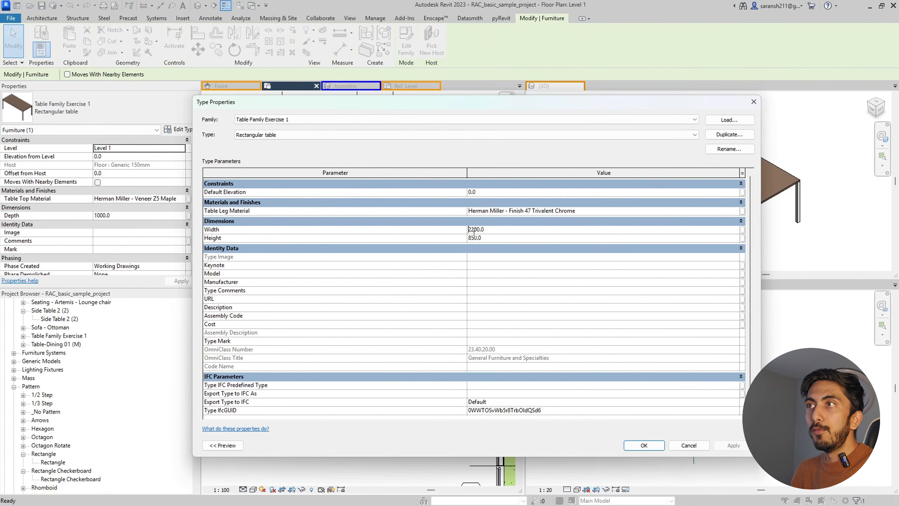
{"action": "left_click_drag", "start_coordinate": [474, 230], "coordinate": [467, 230]}
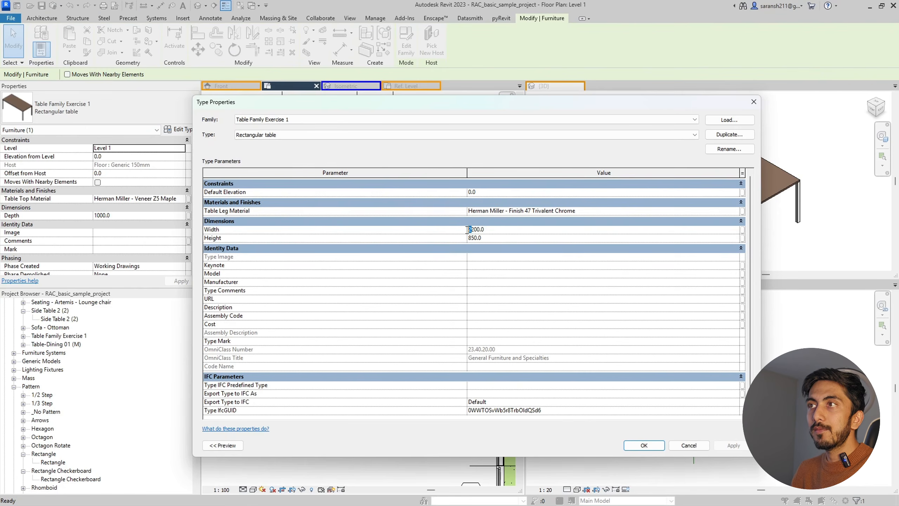
{"action": "type", "text": "1"}
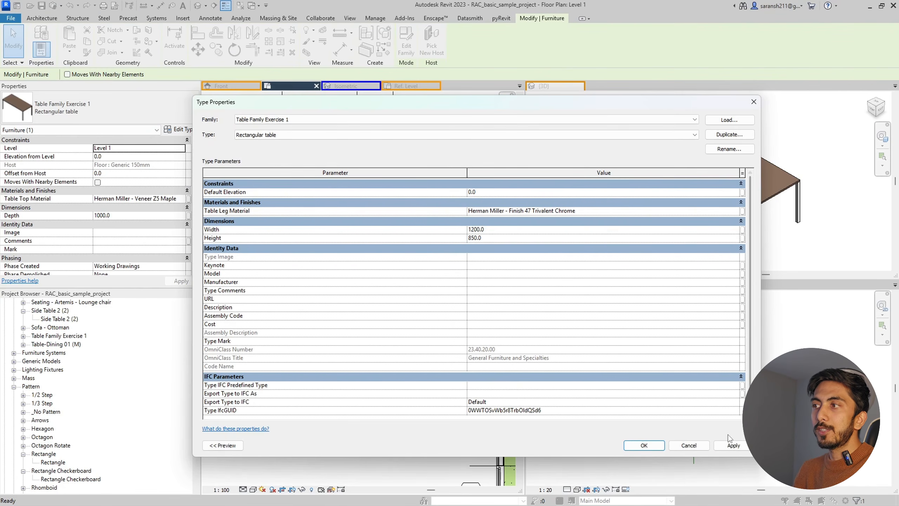
{"action": "left_click", "coordinate": [643, 445]}
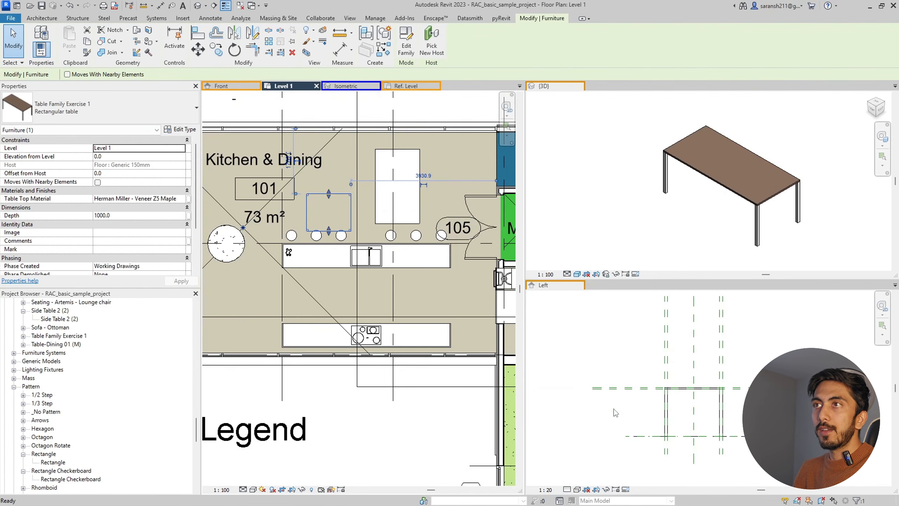
Place an aligned dimension across the width of the copied table above the bar stools in Kitchen & Dining.
{"action": "left_click", "coordinate": [302, 98]}
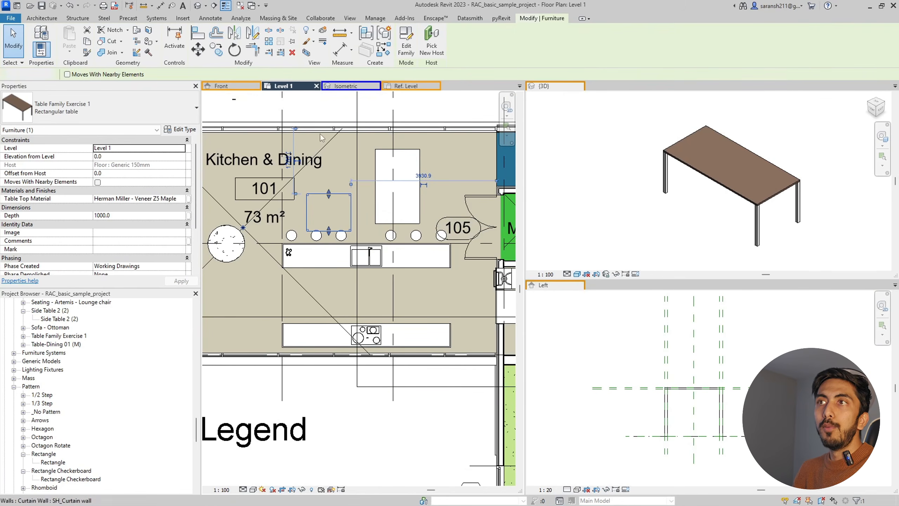
{"action": "left_click", "coordinate": [160, 5]}
{"action": "scroll", "coordinate": [314, 197], "scroll_direction": "up", "scroll_amount": 2}
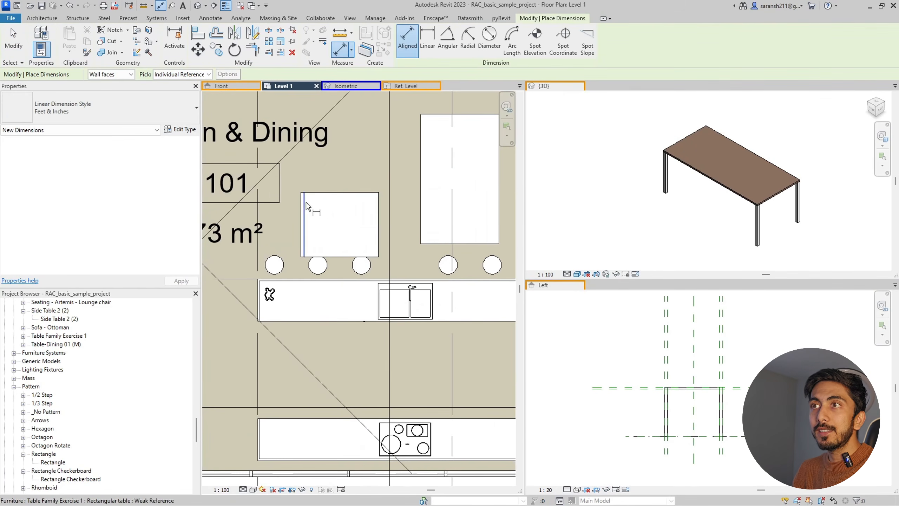
{"action": "left_click", "coordinate": [379, 230]}
{"action": "scroll", "coordinate": [354, 226], "scroll_direction": "up", "scroll_amount": 2}
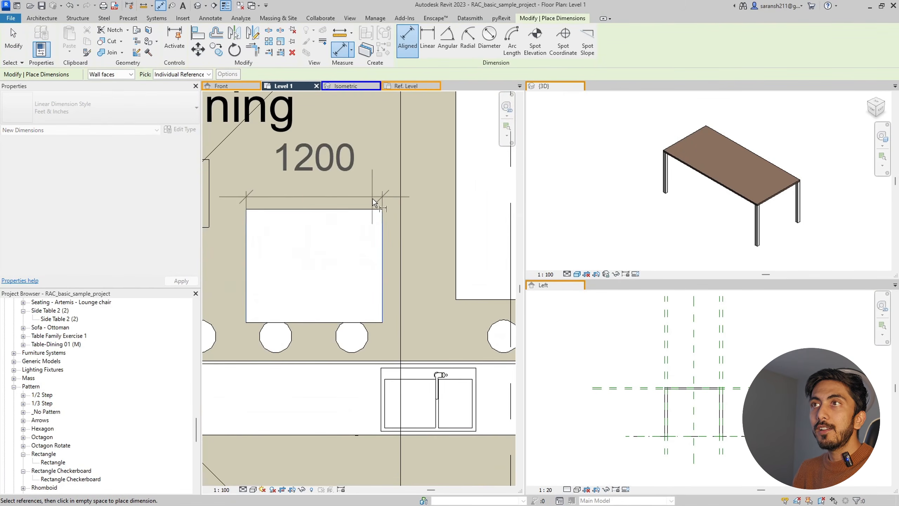
{"action": "scroll", "coordinate": [345, 248], "scroll_direction": "down", "scroll_amount": 2}
{"action": "left_click", "coordinate": [343, 254]}
Dimension the width of the original, deeper table with an aligned dimension, and end the command.
{"action": "scroll", "coordinate": [343, 257], "scroll_direction": "down", "scroll_amount": 3}
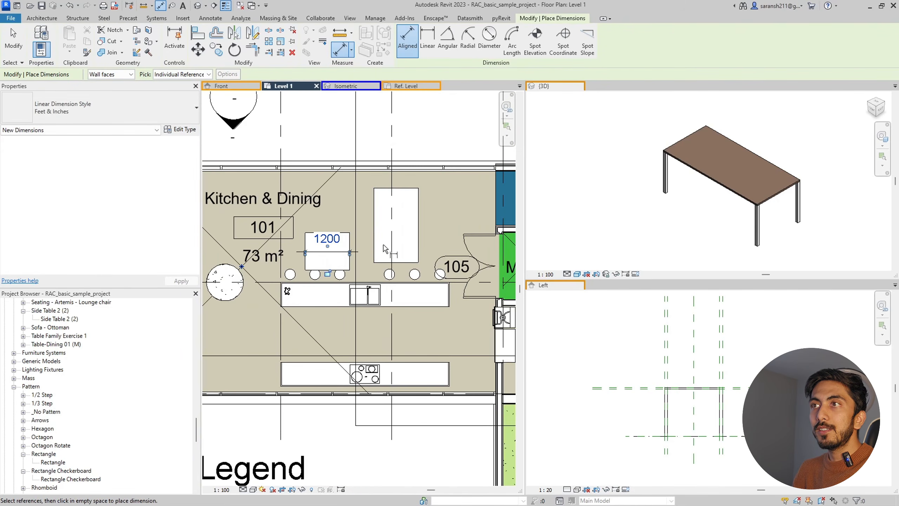
{"action": "left_click", "coordinate": [420, 245]}
{"action": "scroll", "coordinate": [433, 229], "scroll_direction": "up", "scroll_amount": 2}
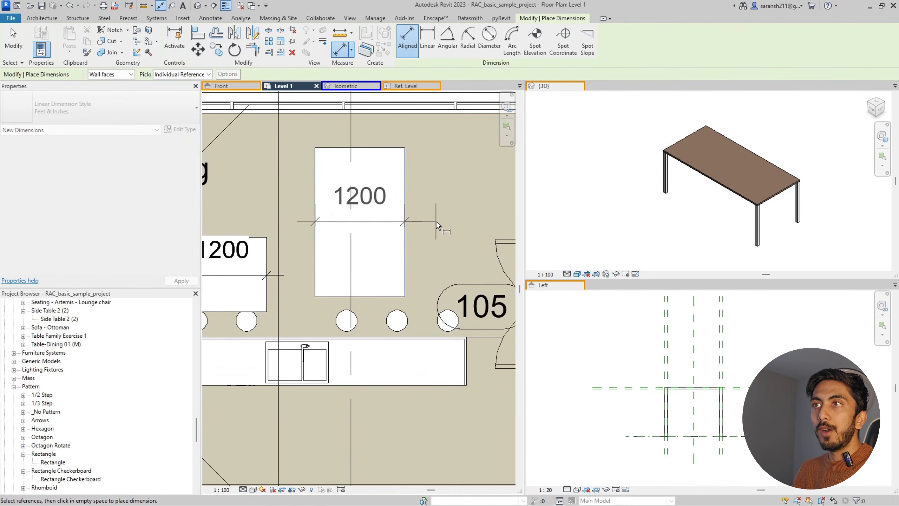
{"action": "left_click", "coordinate": [437, 221]}
{"action": "scroll", "coordinate": [438, 145], "scroll_direction": "down", "scroll_amount": 3}
{"action": "key", "text": "Escape"}
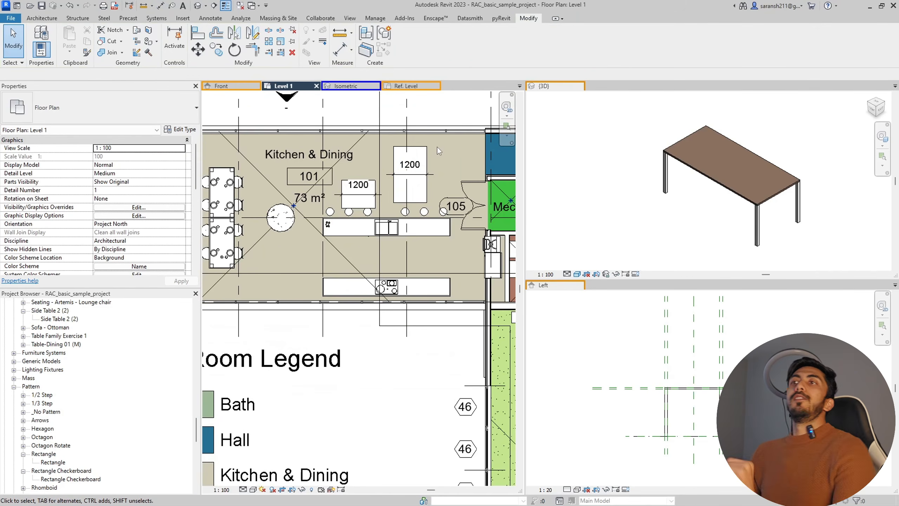